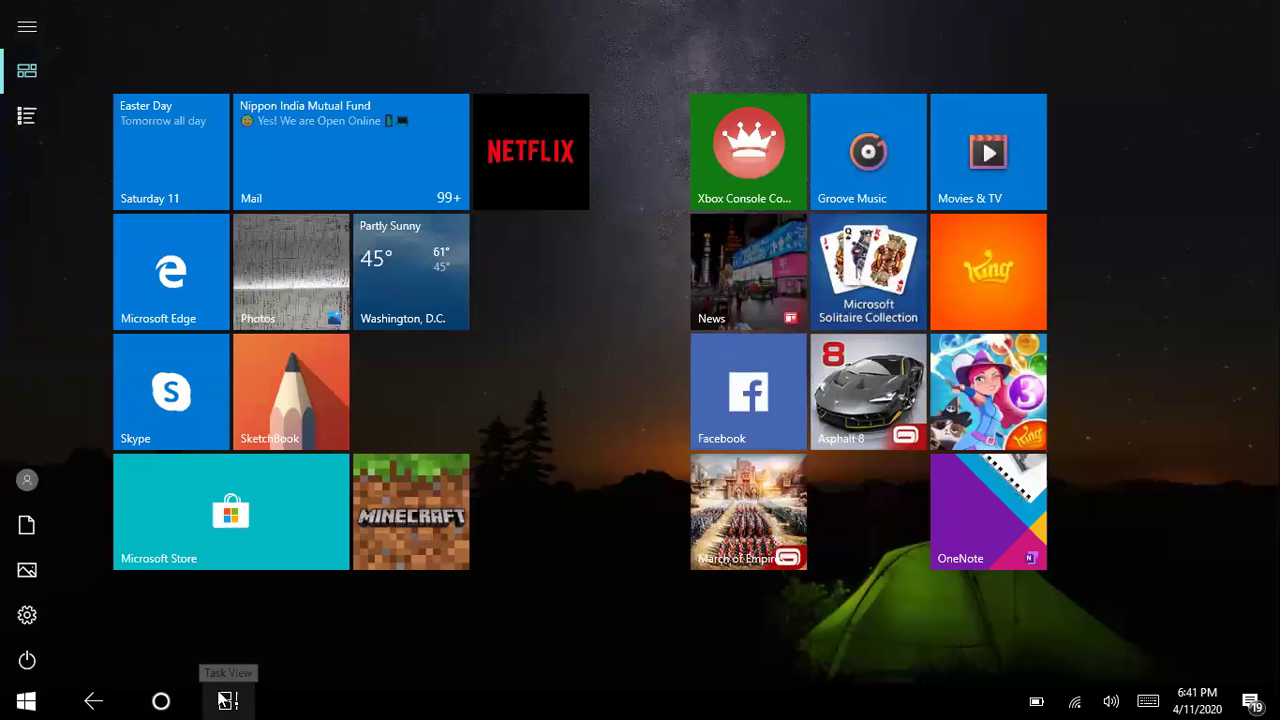
# - Show all open windows, including Fusion 360 and Zoom, in Task View
pyautogui.click(228, 700)
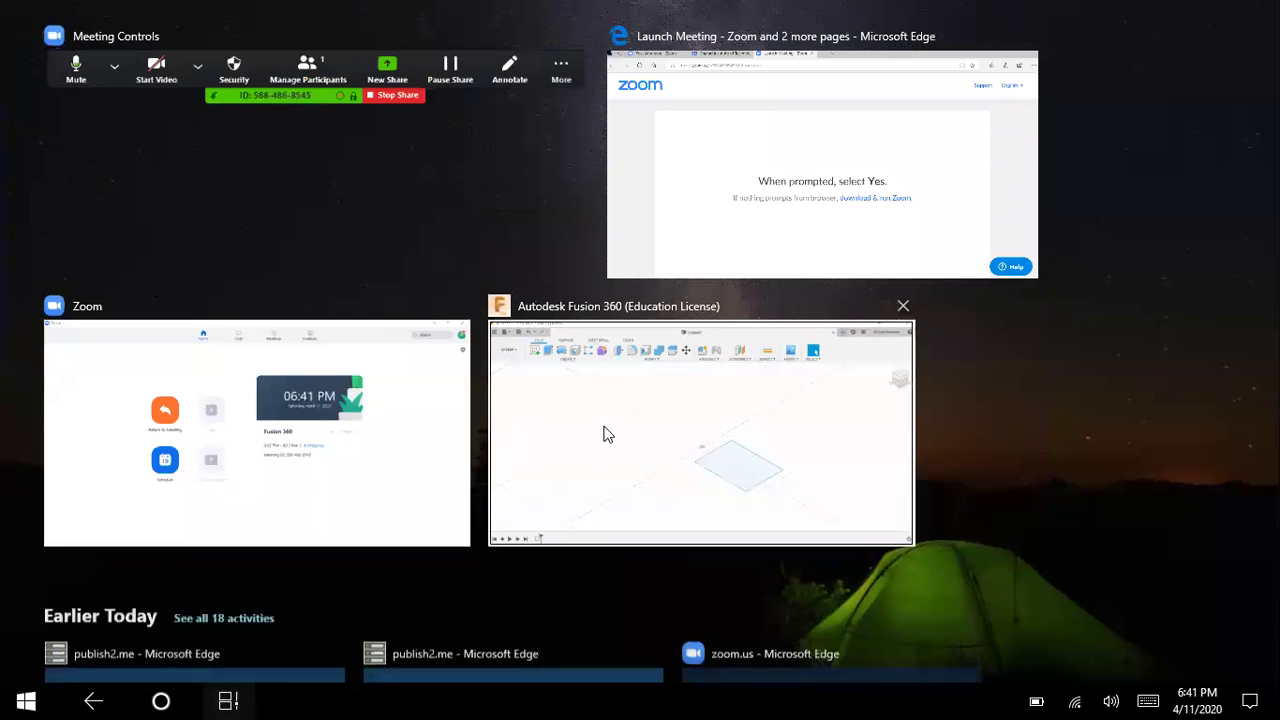
# - Return to Fusion 360, open the Create menu and select the 4218.768 mm² rectangle profile
pyautogui.click(604, 433)
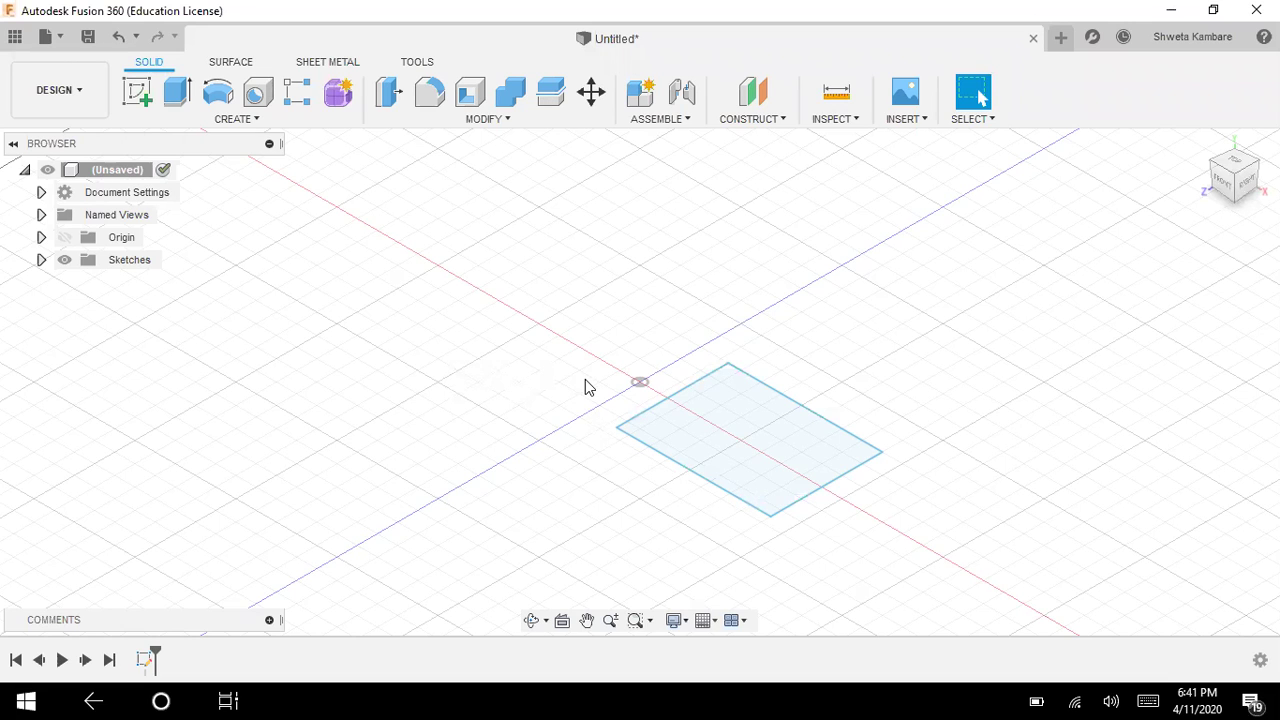
pyautogui.click(251, 121)
pyautogui.click(757, 444)
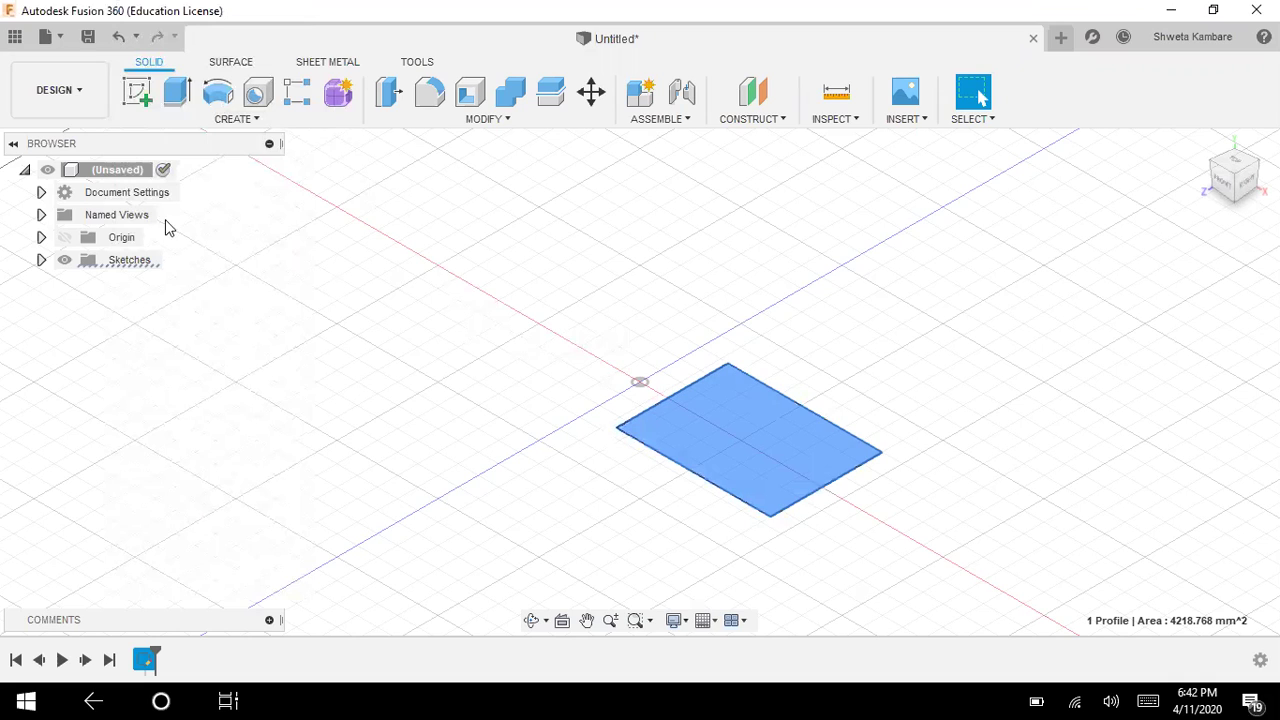
# - Extrude the rectangle profile 40 mm into a new solid box body
pyautogui.click(177, 92)
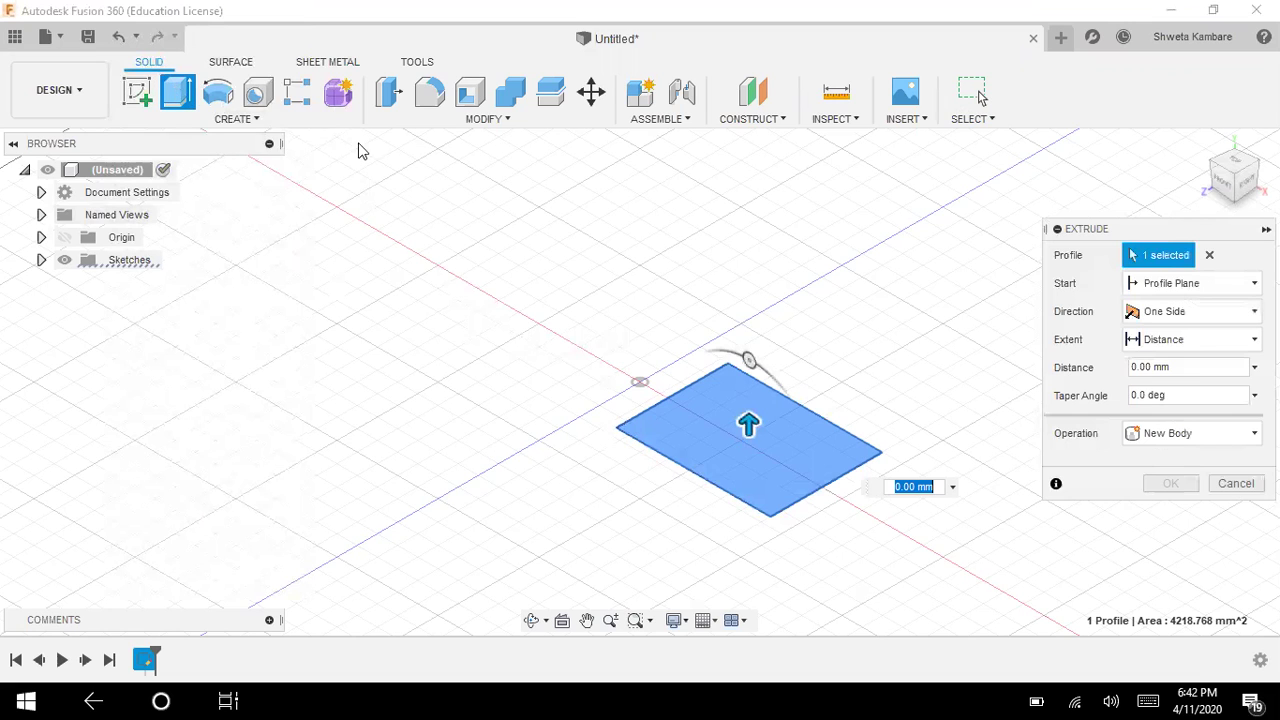
pyautogui.moveTo(749, 419); pyautogui.dragTo(754, 326)
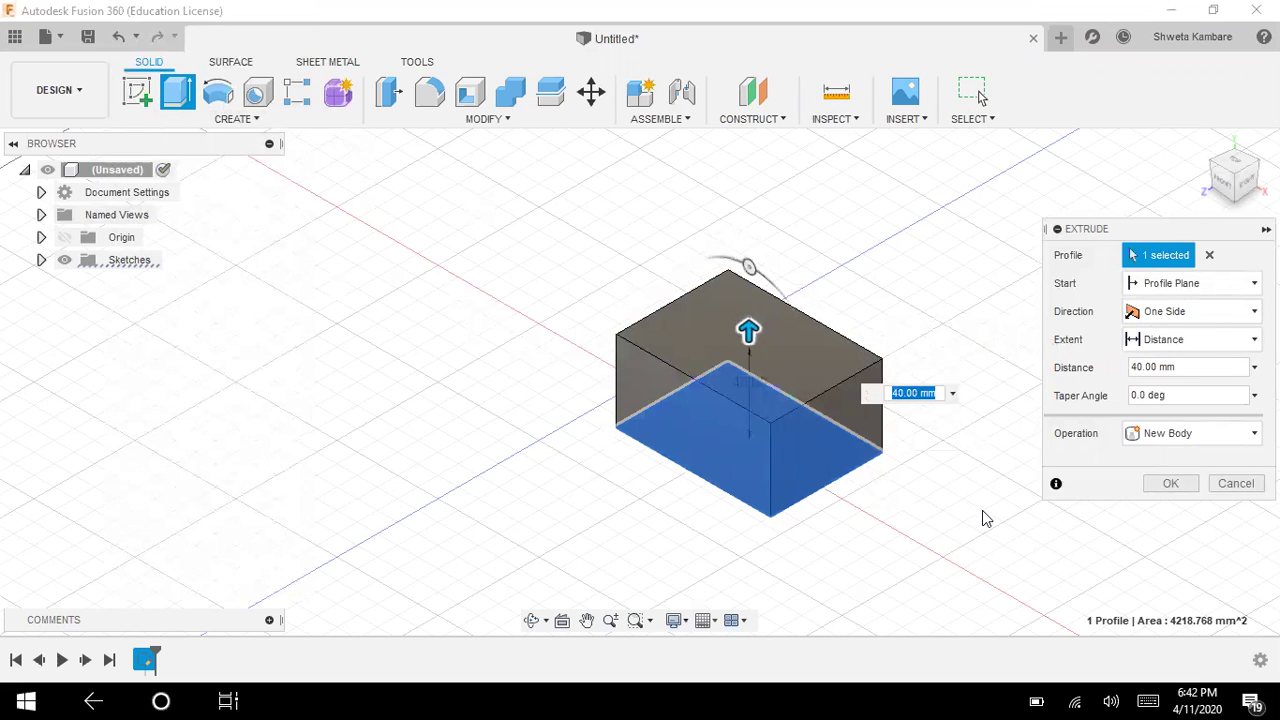
pyautogui.click(1172, 484)
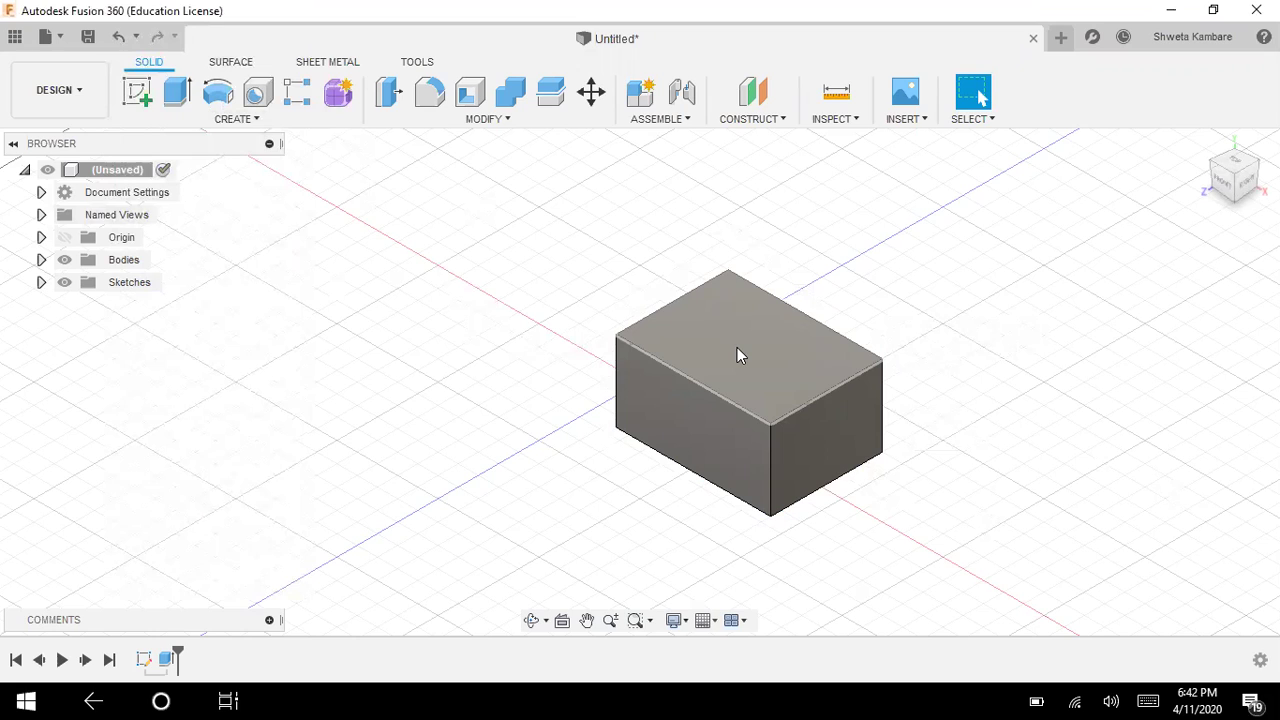
# - Select the box's top face, clear the selection, and undo the 40 mm extrude
pyautogui.click(737, 349)
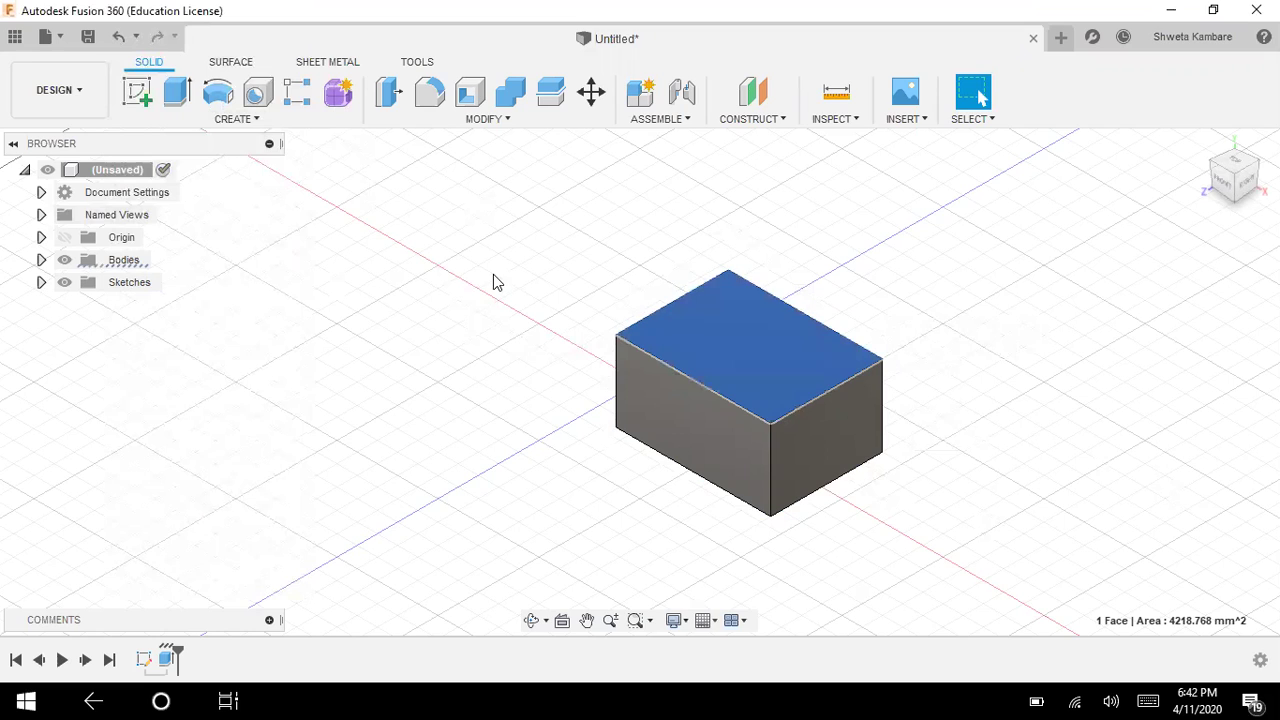
pyautogui.click(418, 376)
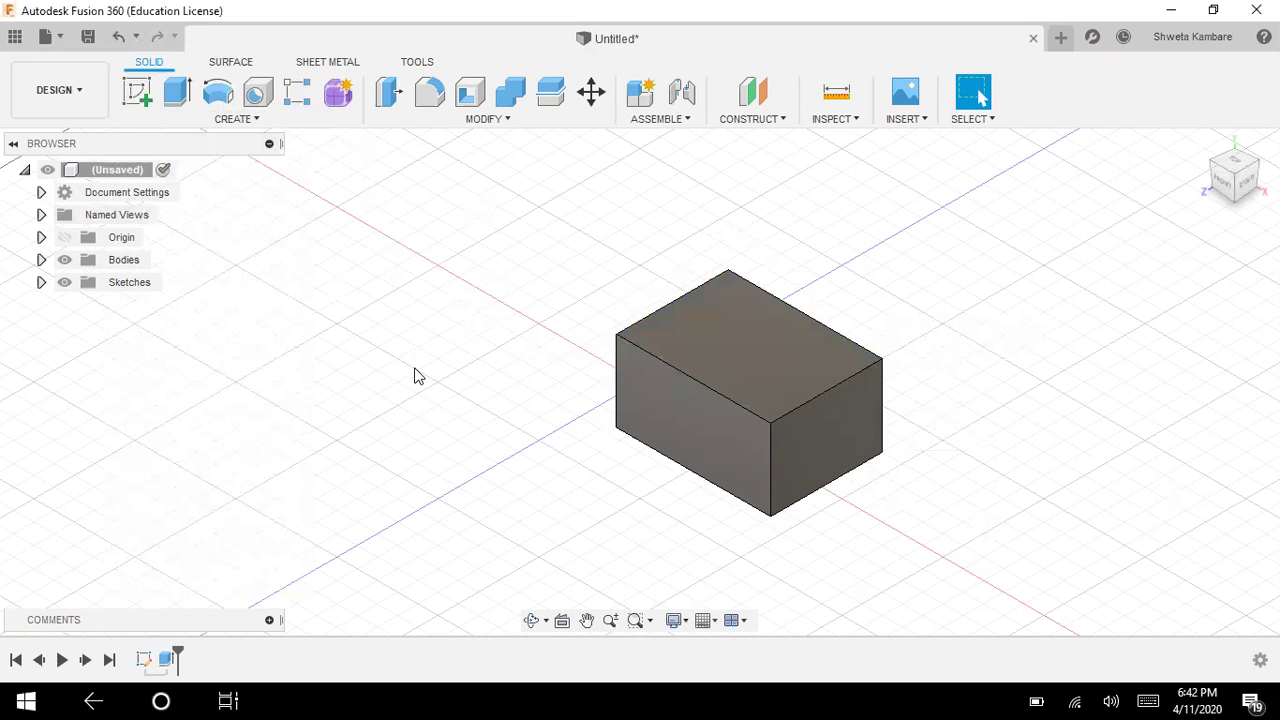
pyautogui.hotkey('ctrl', 'z')
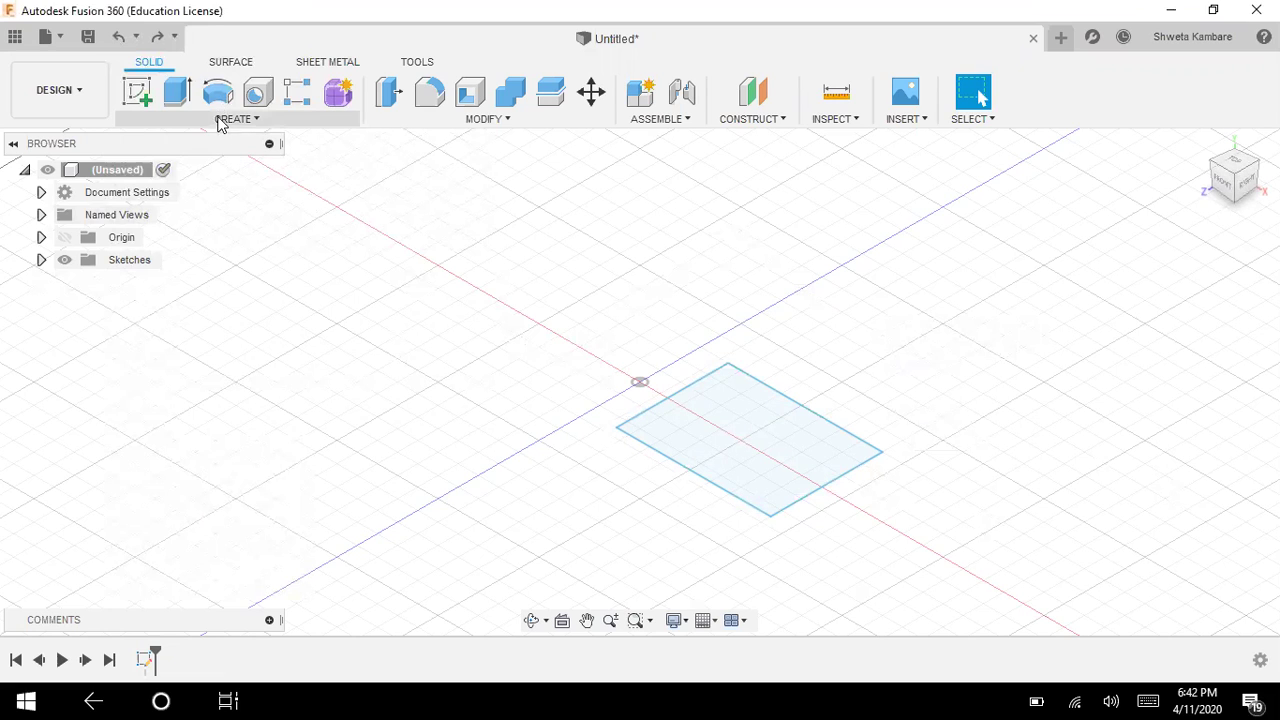
# - Revolve the rectangle profile 130° about the Z axis into a new wedge body
pyautogui.click(713, 455)
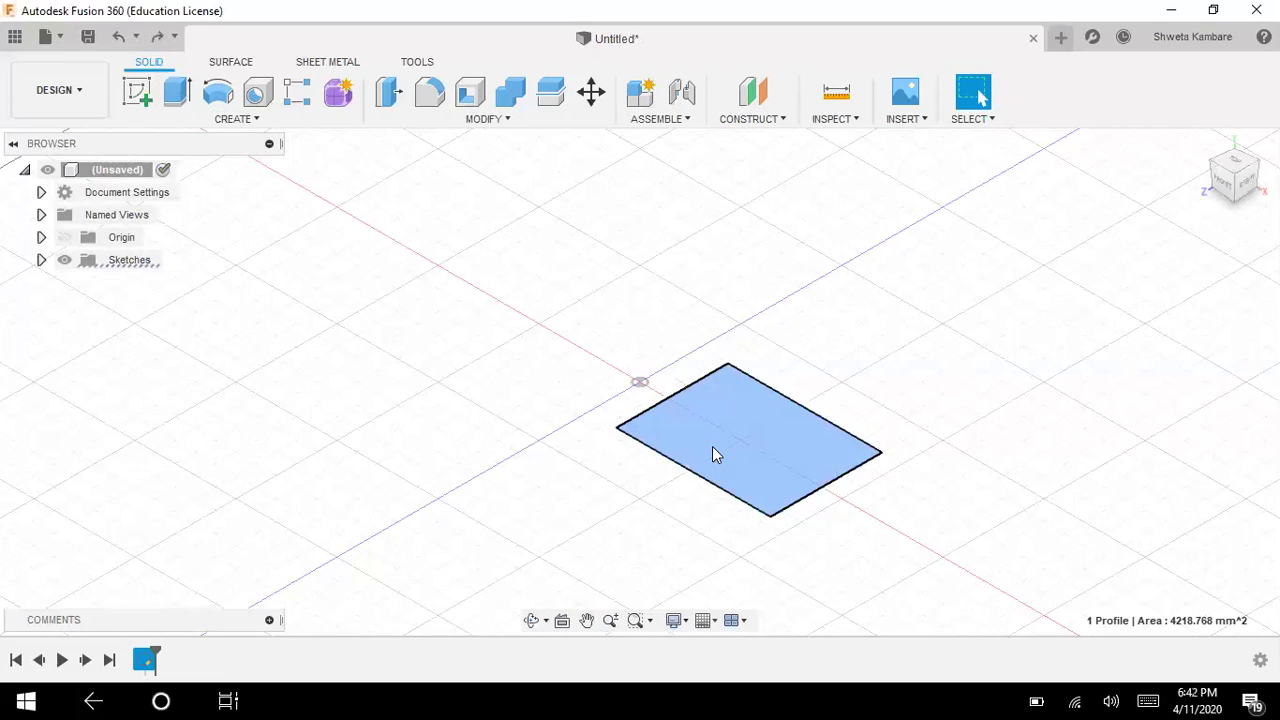
pyautogui.click(218, 94)
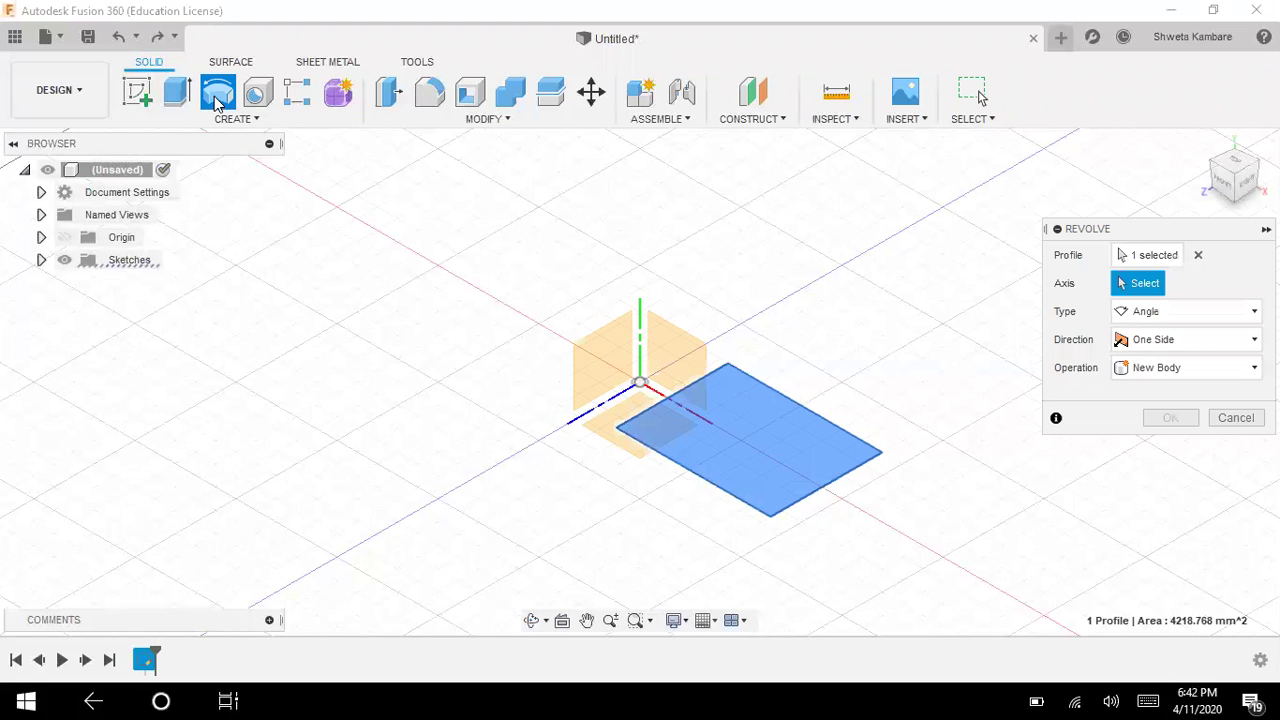
pyautogui.click(628, 396)
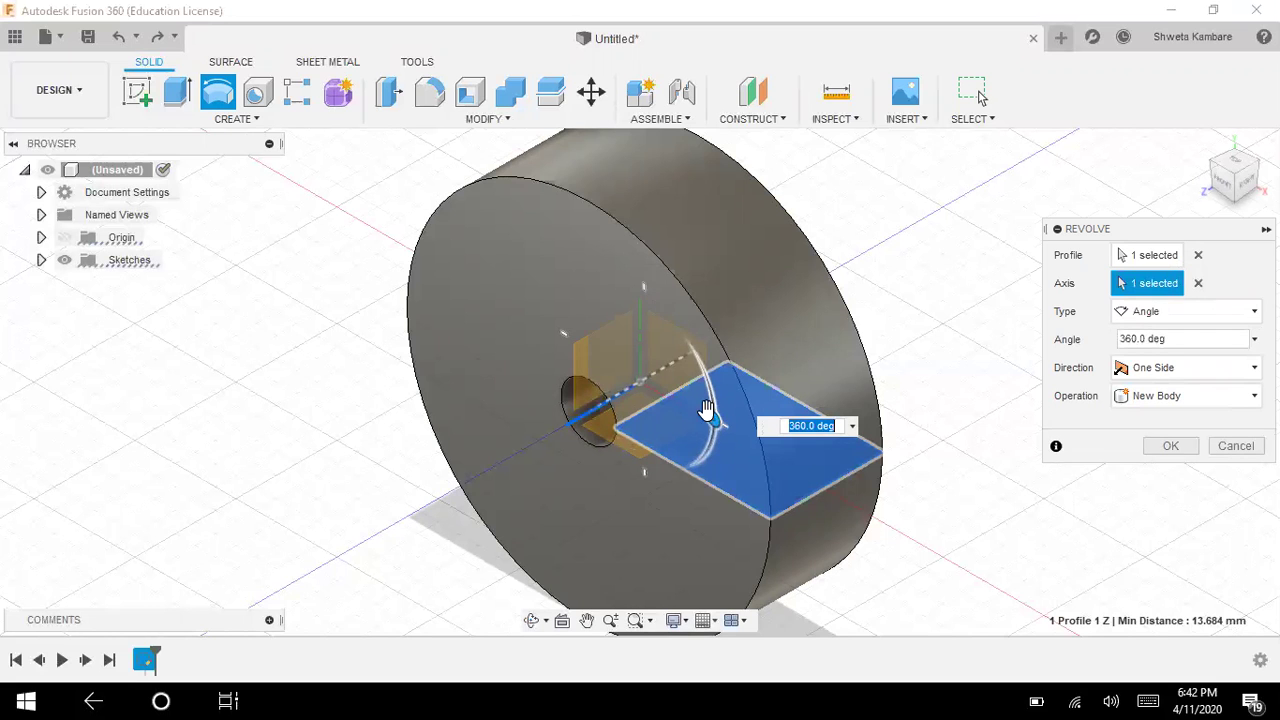
pyautogui.moveTo(715, 416); pyautogui.dragTo(600, 292)
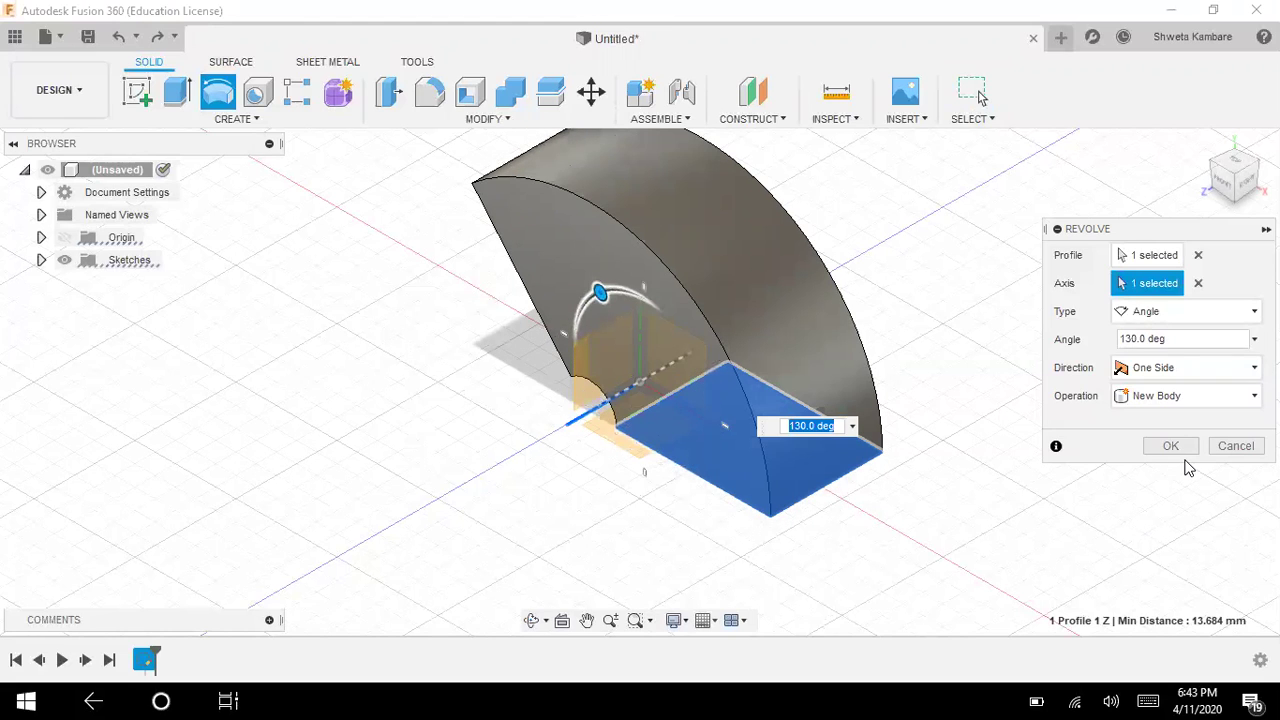
pyautogui.click(1170, 447)
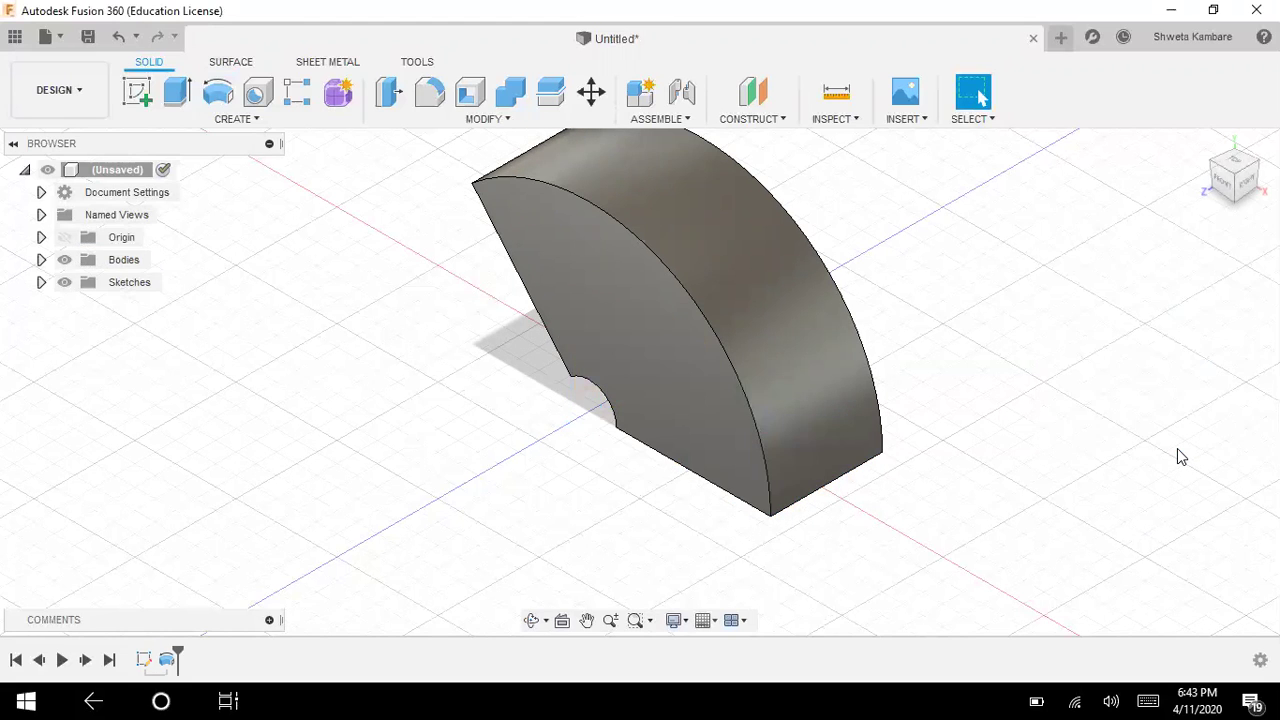
# - Undo the 130° revolve, then browse and dismiss the Create menu
pyautogui.hotkey('ctrl', 'z')
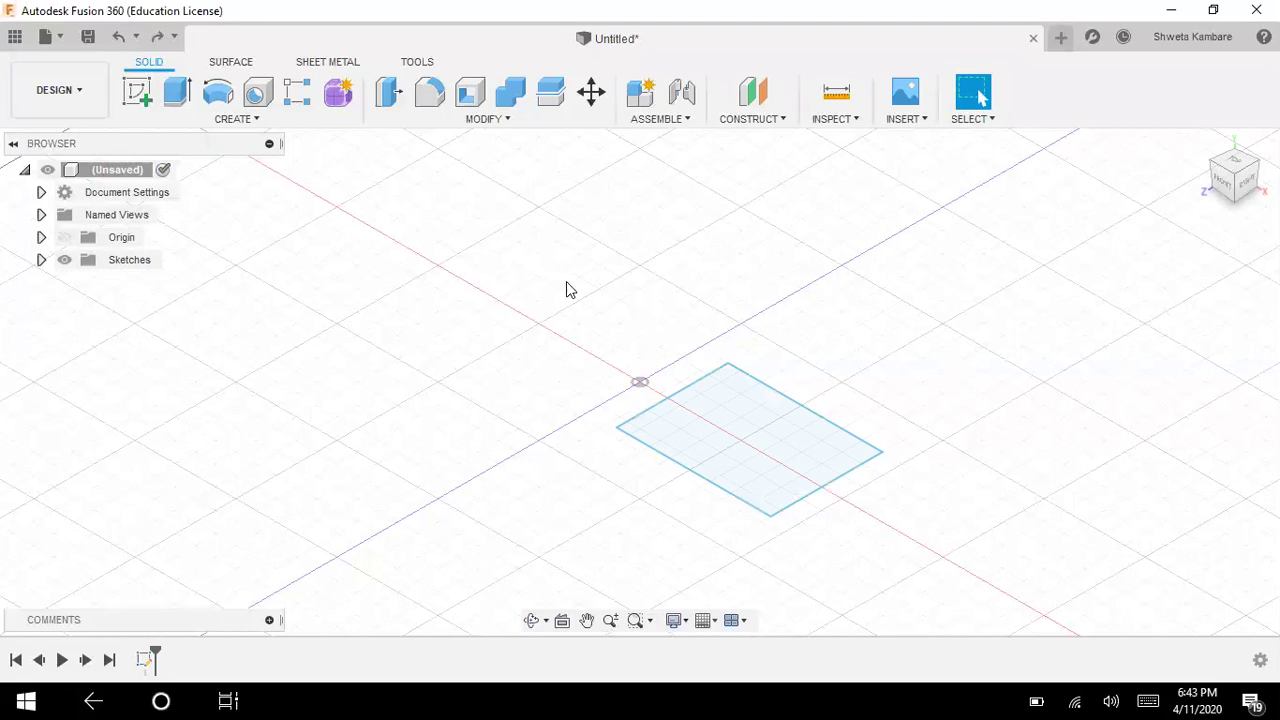
pyautogui.click(258, 120)
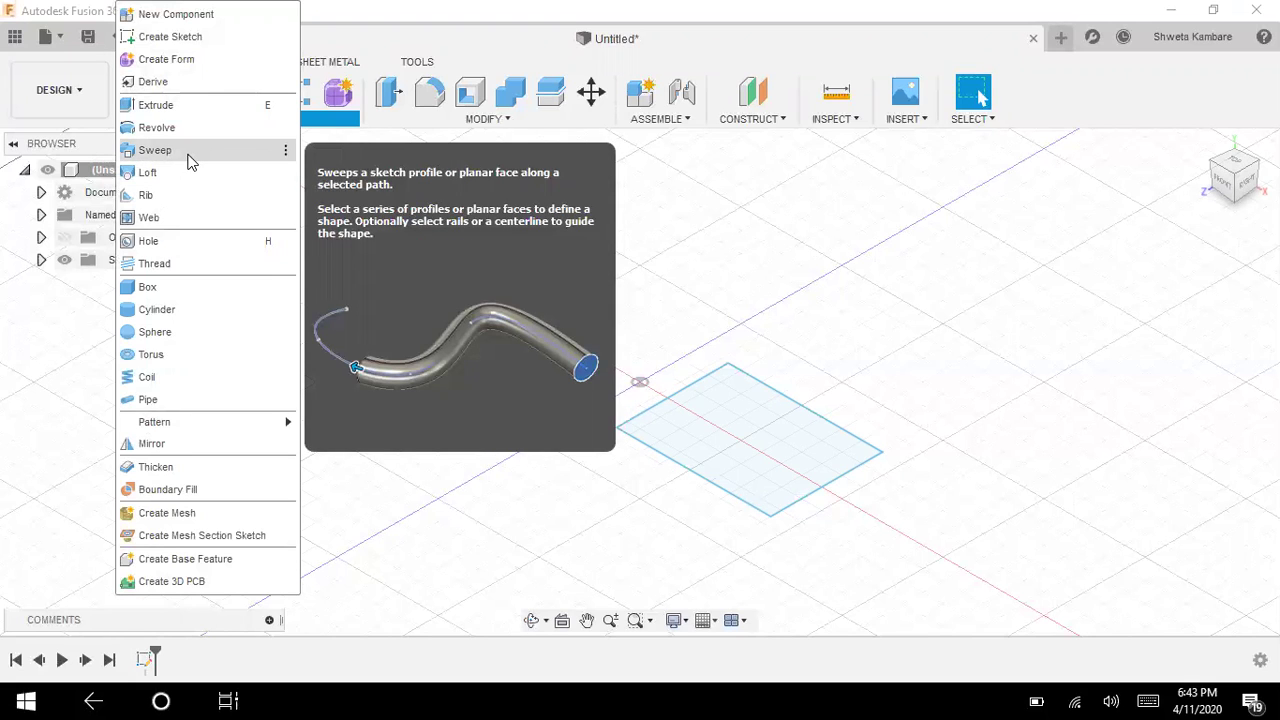
pyautogui.click(757, 256)
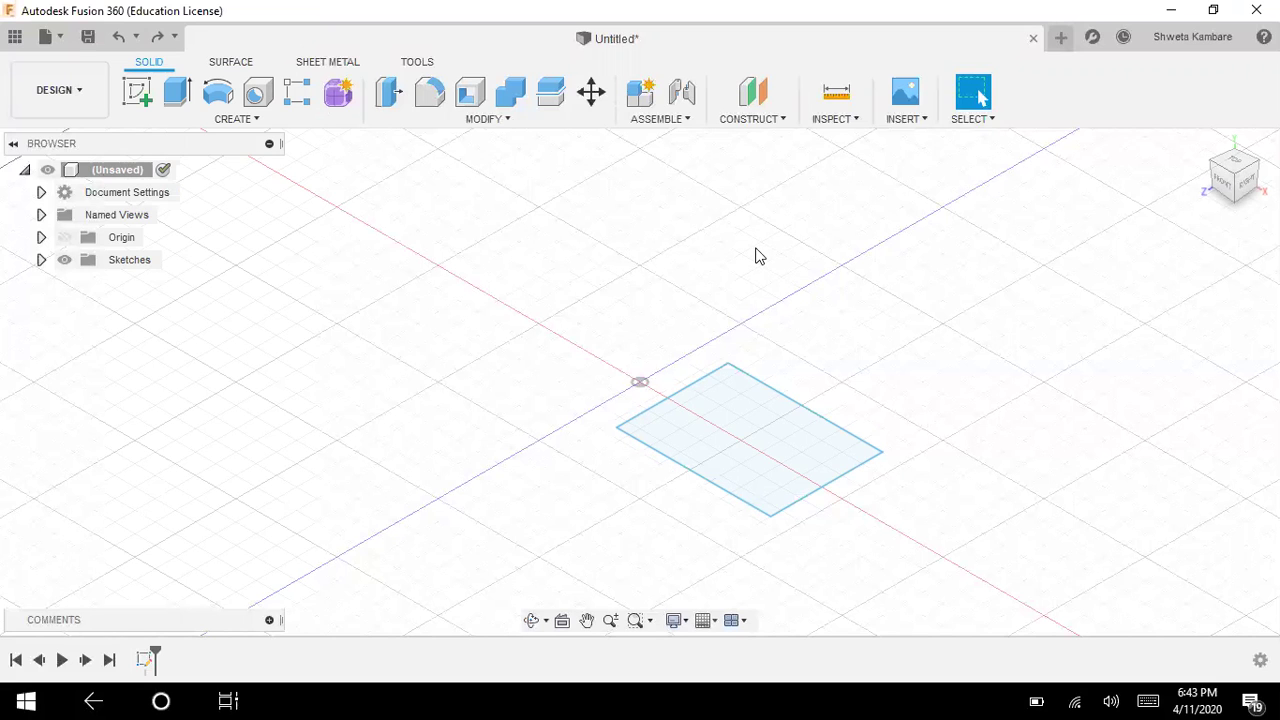
# - Sketch a 50 mm diameter circle above-right of the origin and finish the sketch
pyautogui.click(787, 400)
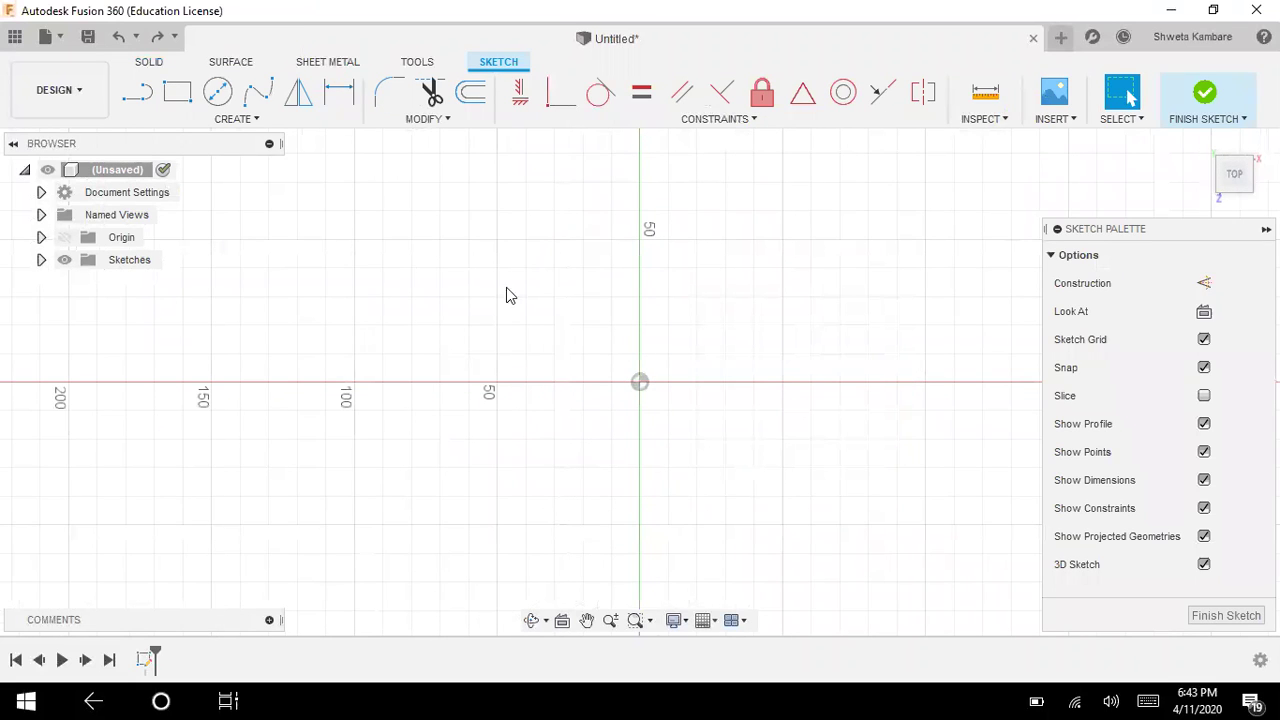
pyautogui.click(217, 91)
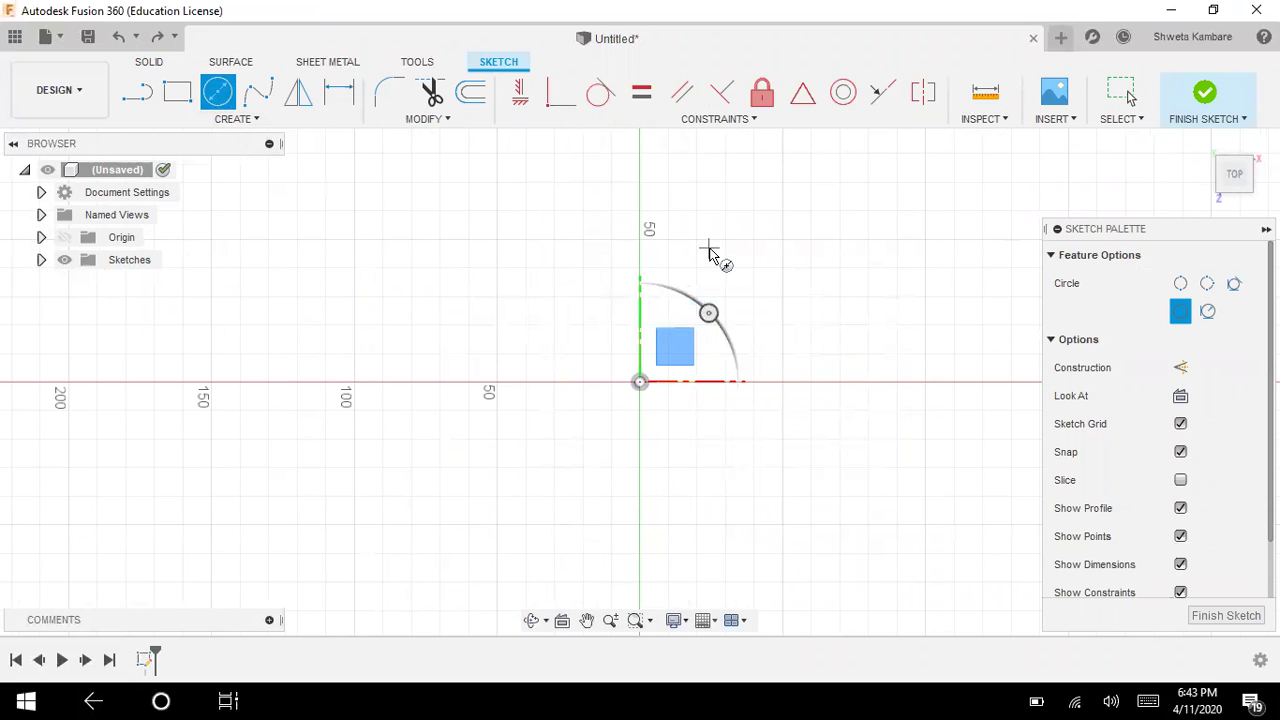
pyautogui.click(711, 238)
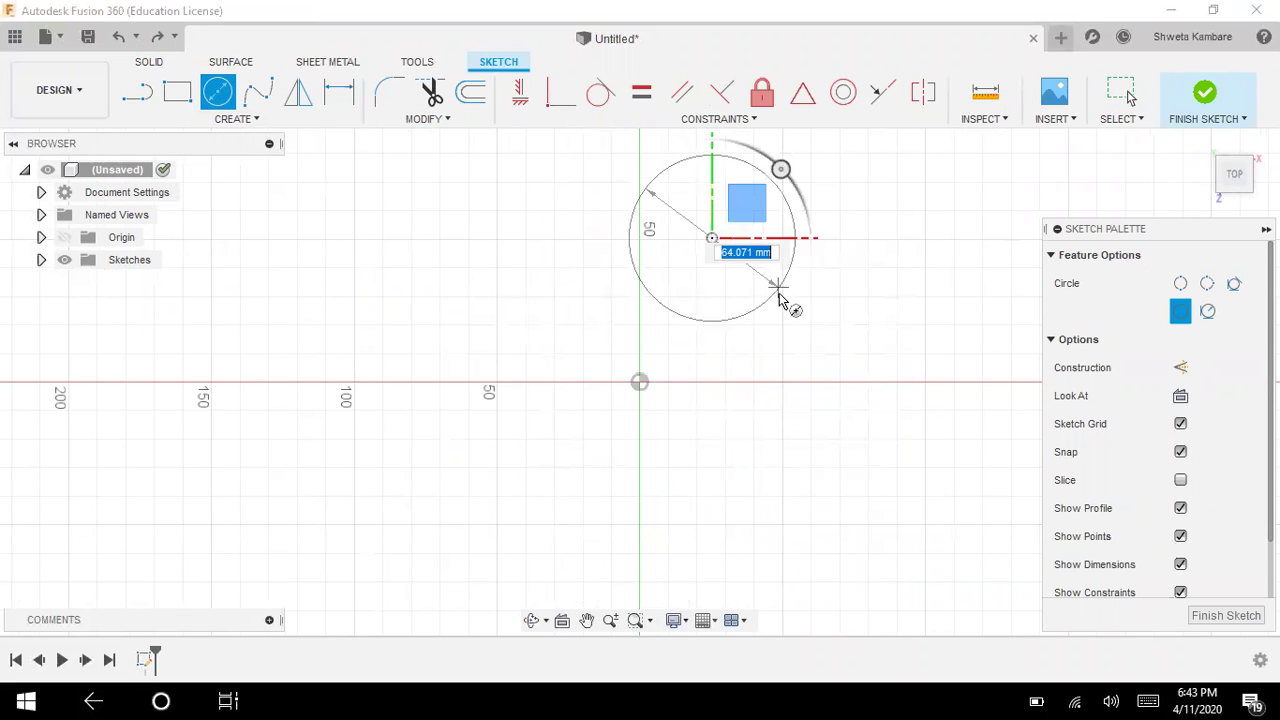
pyautogui.write('50')
pyautogui.press('Return')
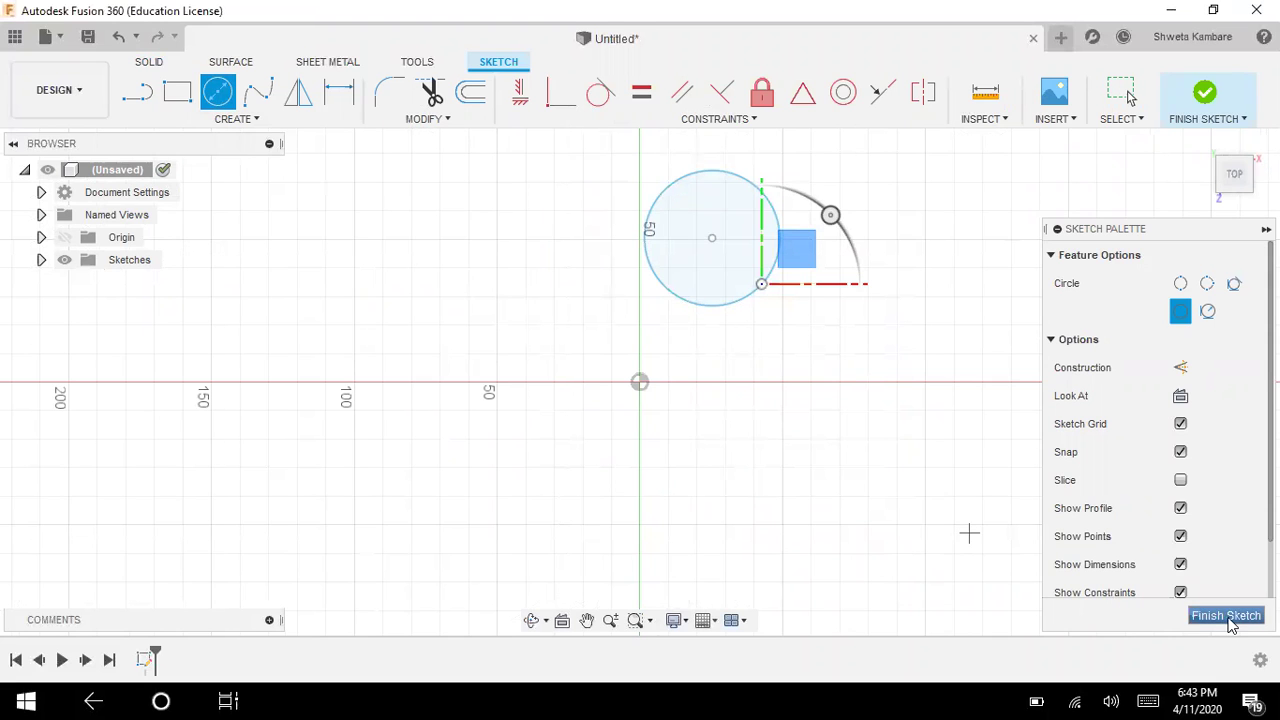
pyautogui.click(1227, 616)
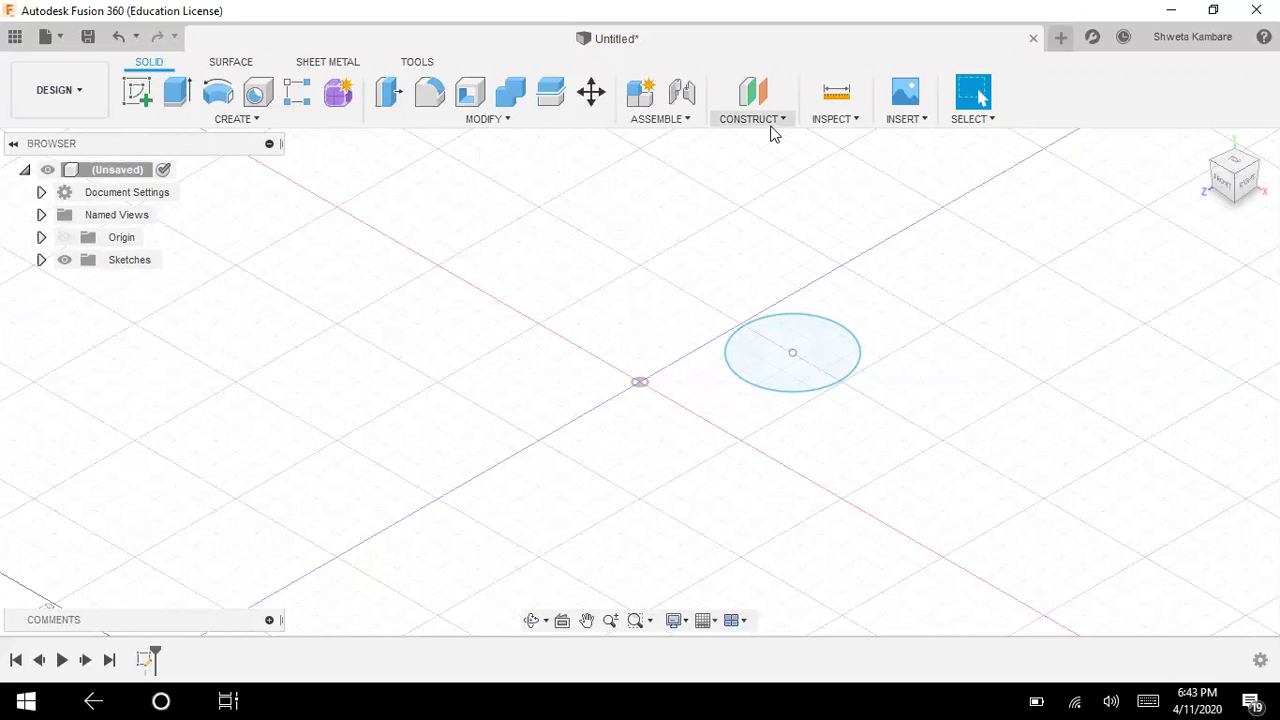
# - With the circle profile selected, create and finish an empty sketch, then return to Home view
pyautogui.click(808, 366)
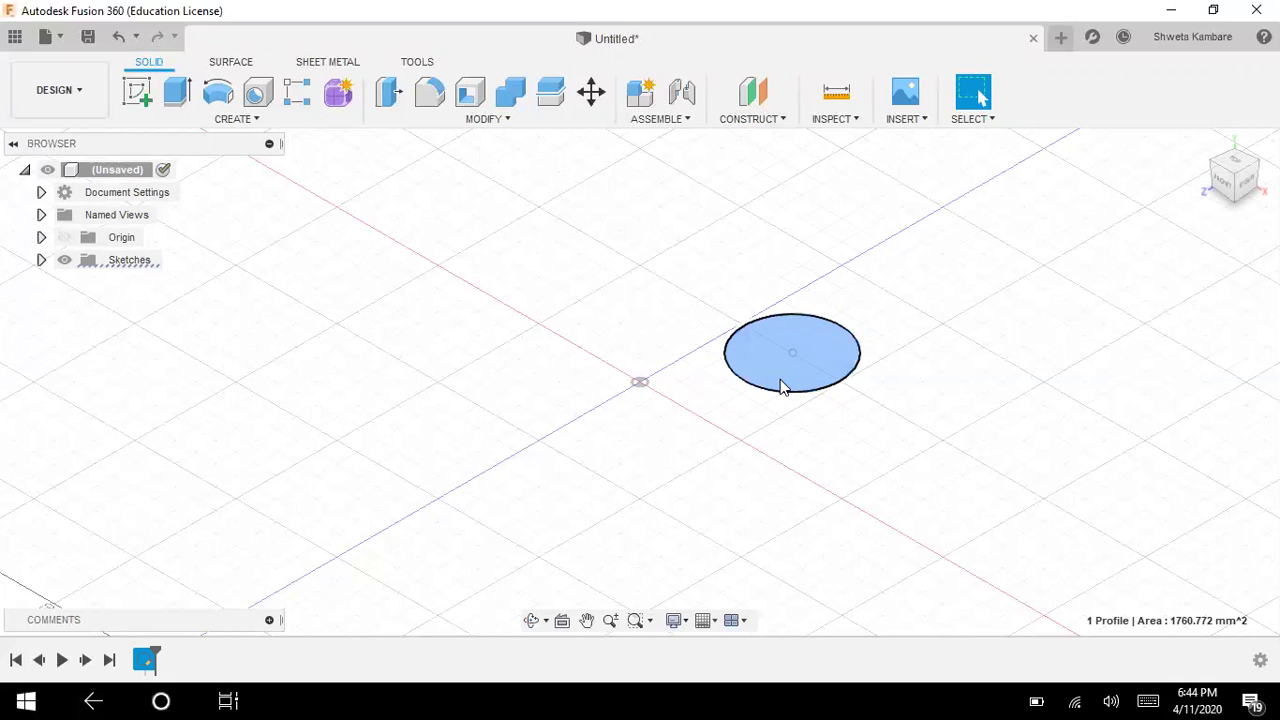
pyautogui.click(137, 93)
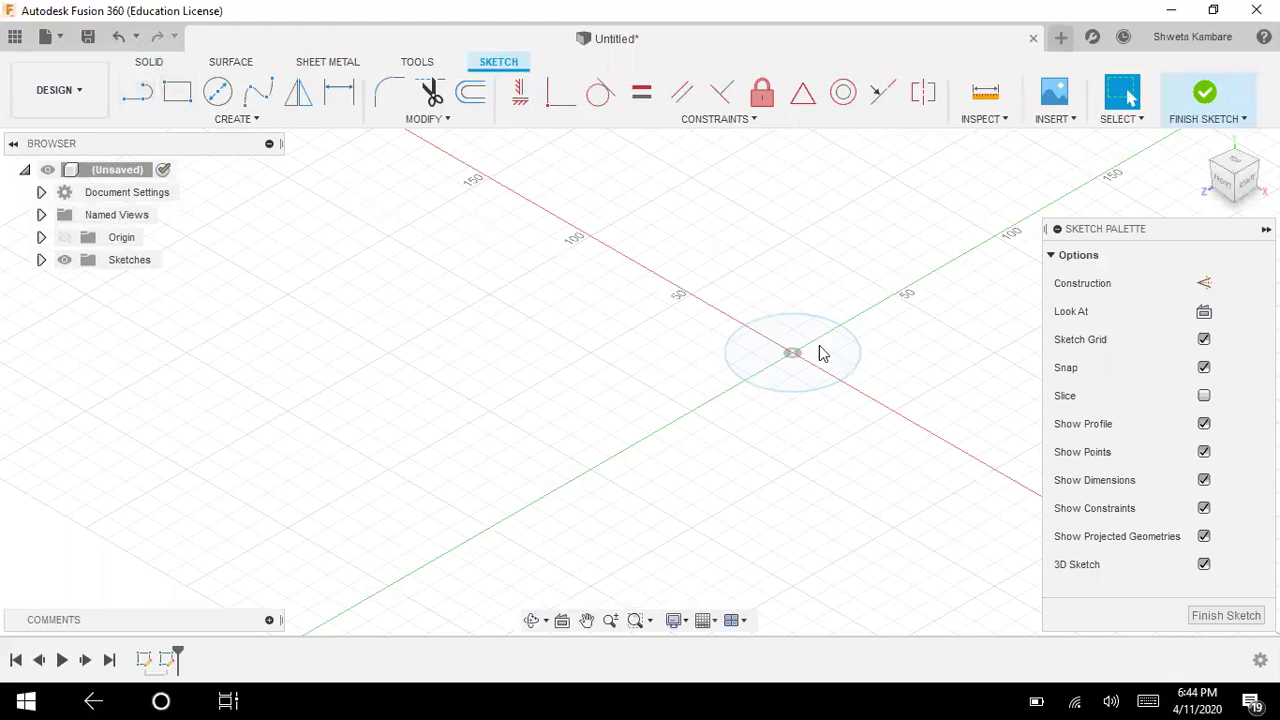
pyautogui.click(1226, 615)
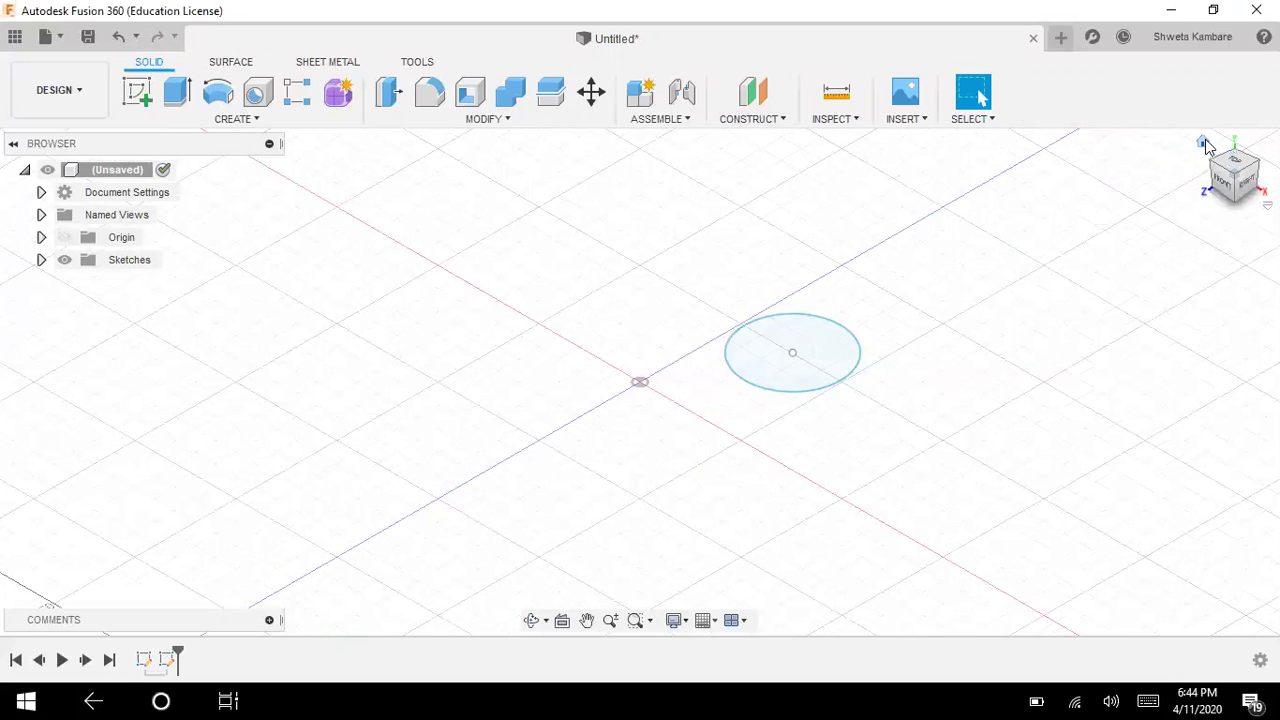
pyautogui.click(1203, 141)
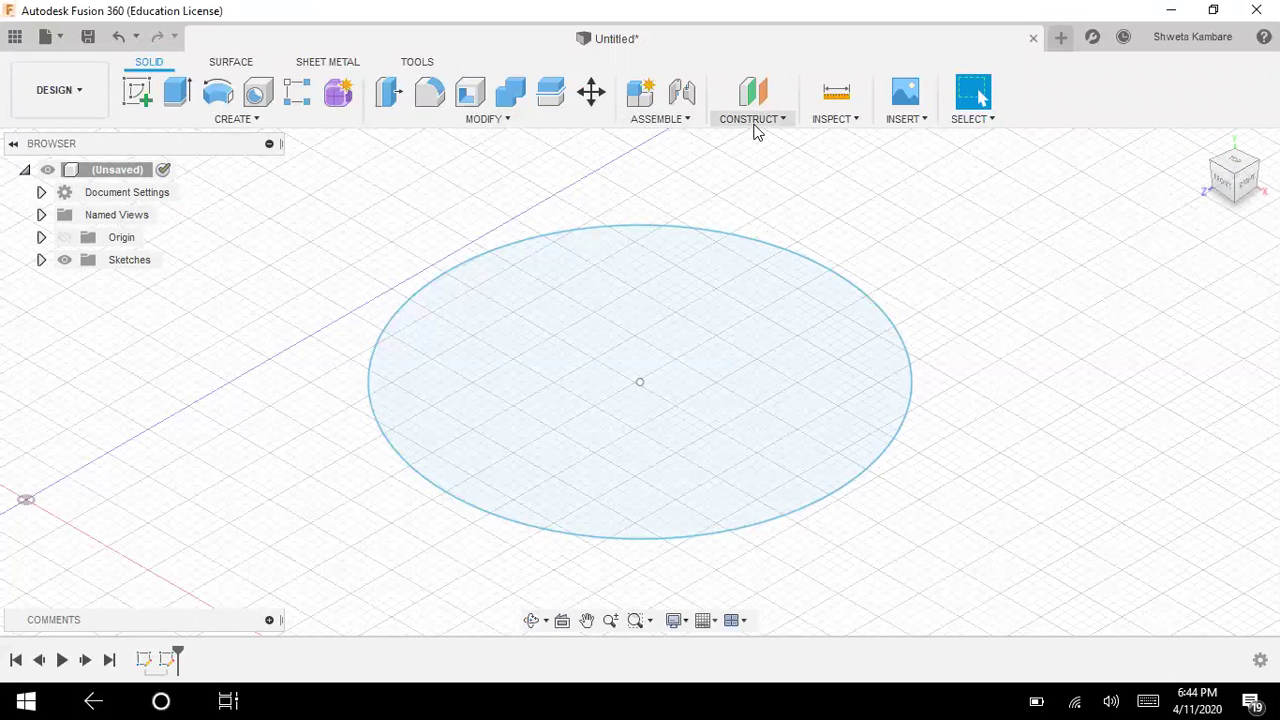
# - Undo and redo sketch changes, finishing the reopened empty sketch twice
pyautogui.hotkey('ctrl', 'z')
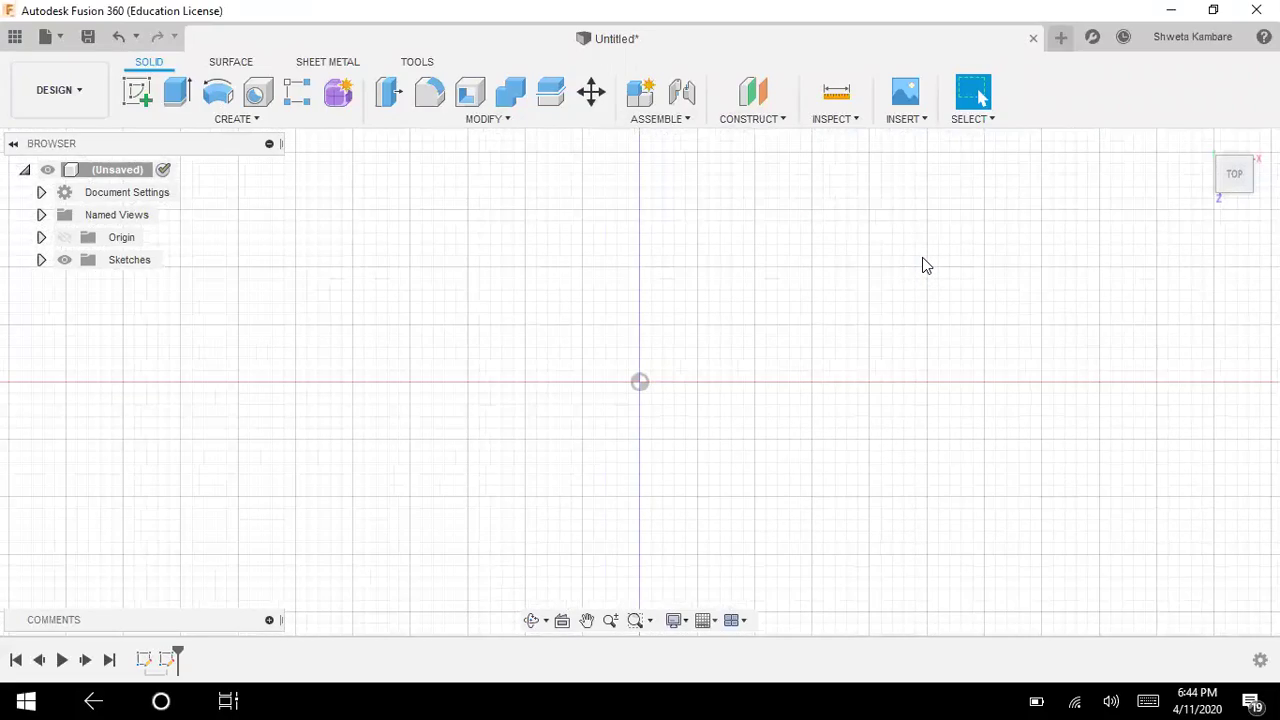
pyautogui.hotkey('ctrl', 'y')
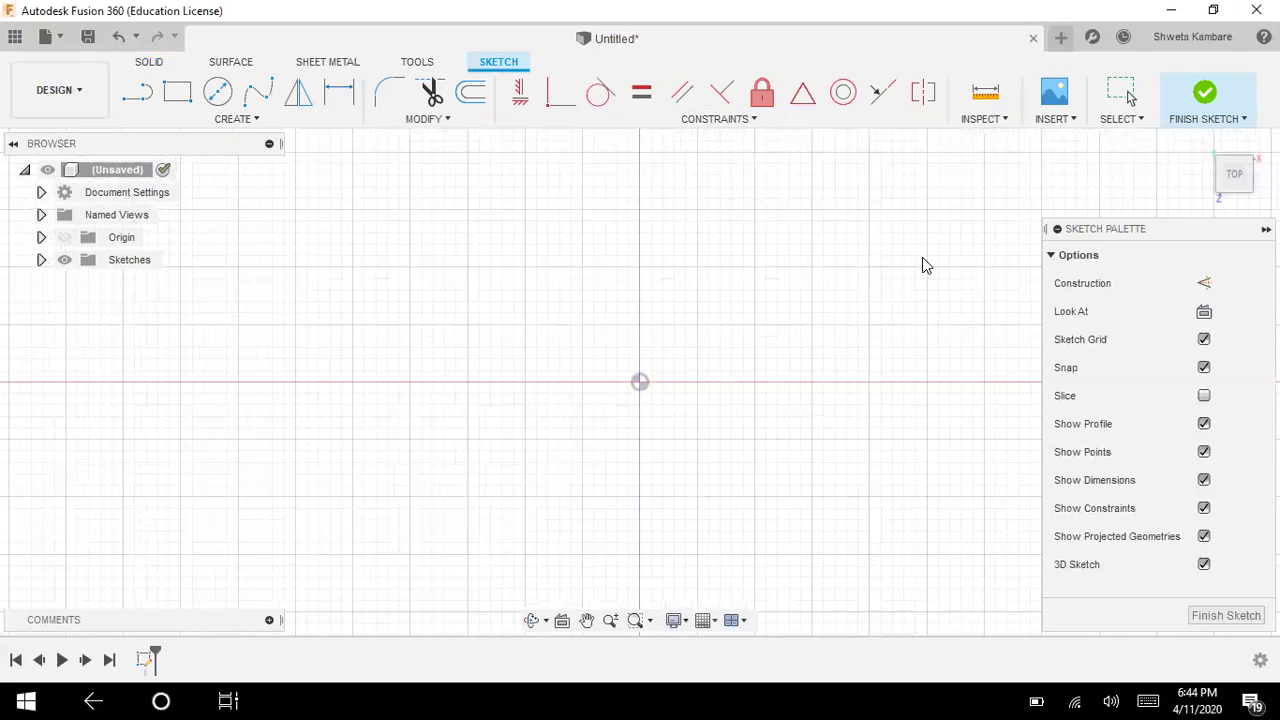
pyautogui.click(1228, 615)
pyautogui.hotkey('ctrl', 'z')
pyautogui.hotkey('ctrl', 'y')
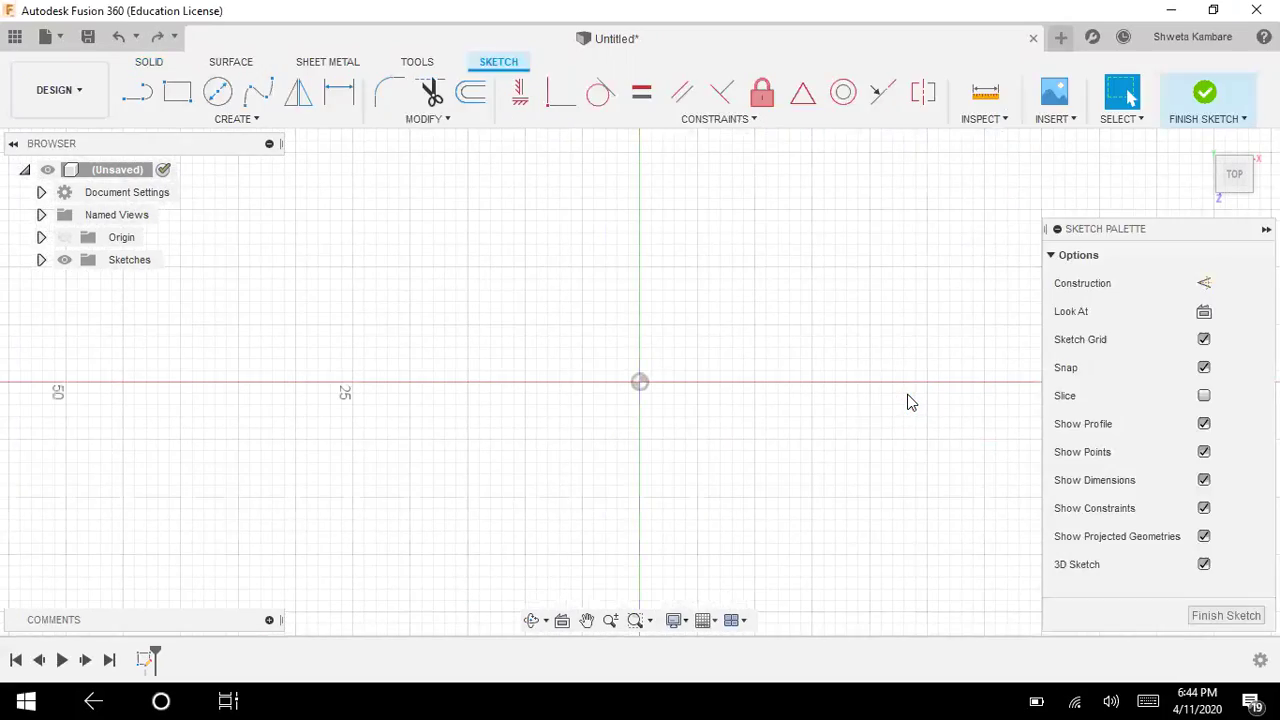
pyautogui.click(1210, 617)
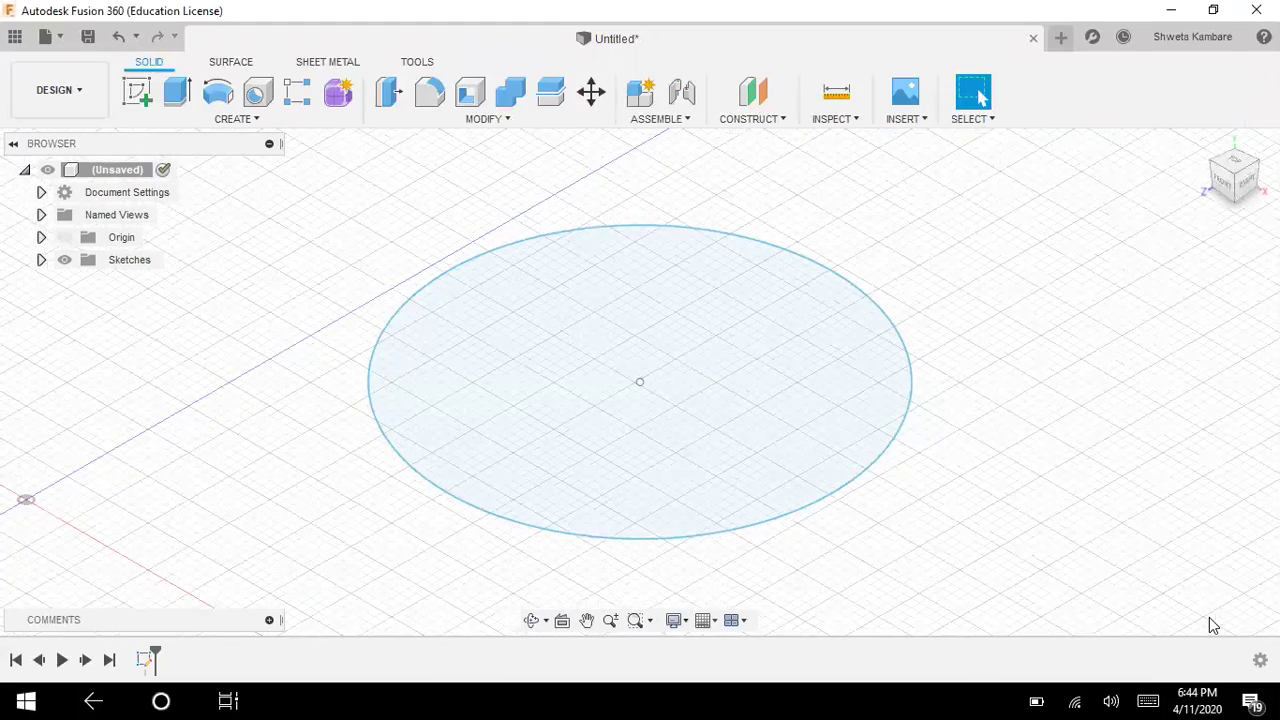
# - Undo the circle sketch, leave the empty sketch, and return to the Home view
pyautogui.hotkey('ctrl', 'z')
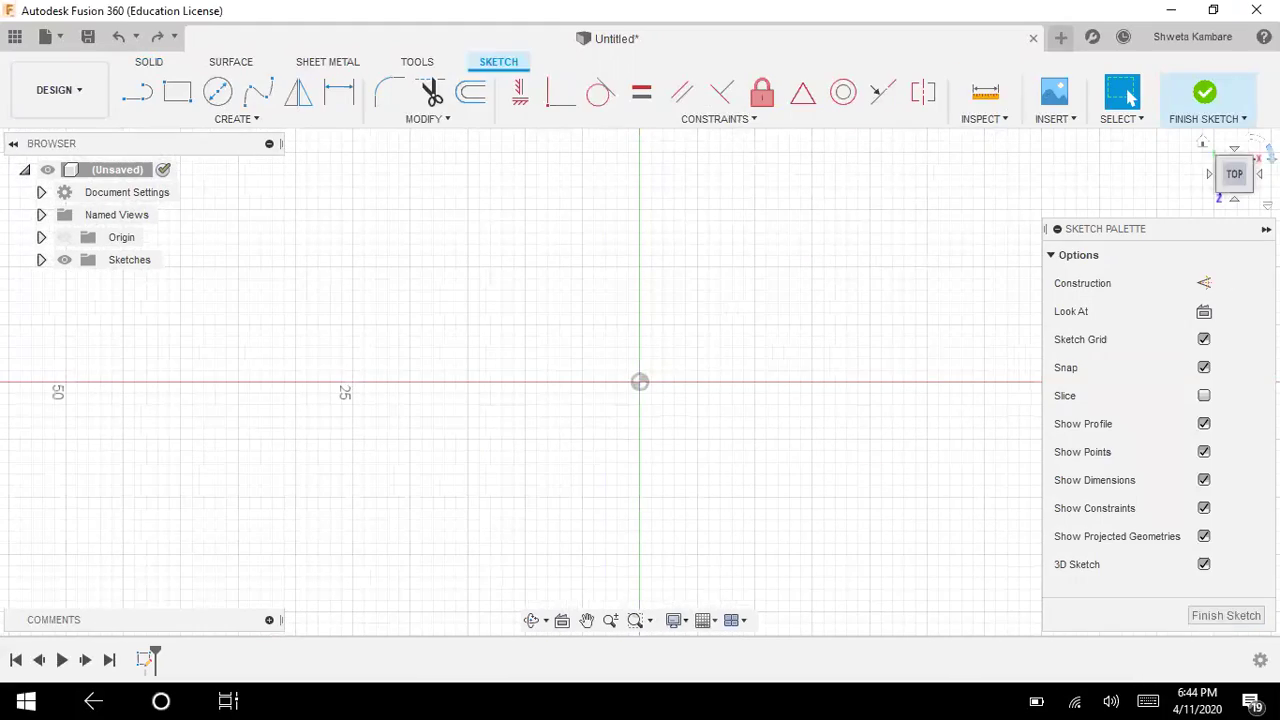
pyautogui.click(1218, 95)
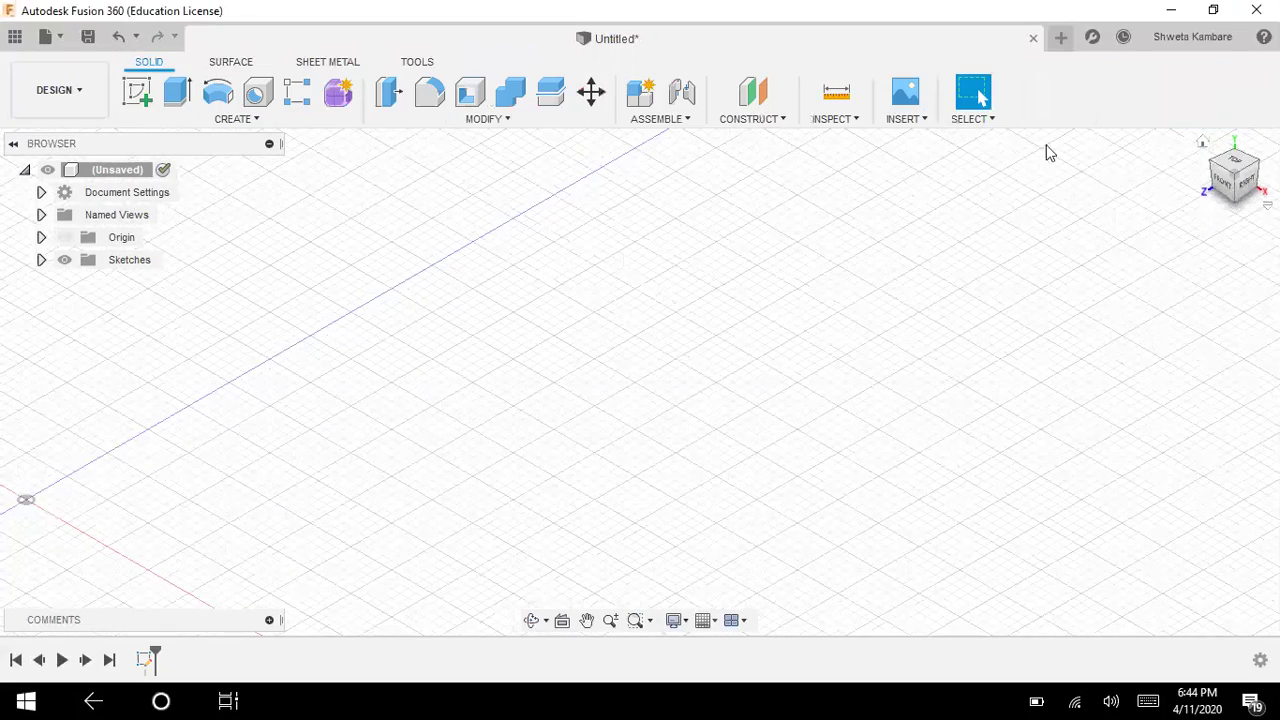
pyautogui.click(1203, 144)
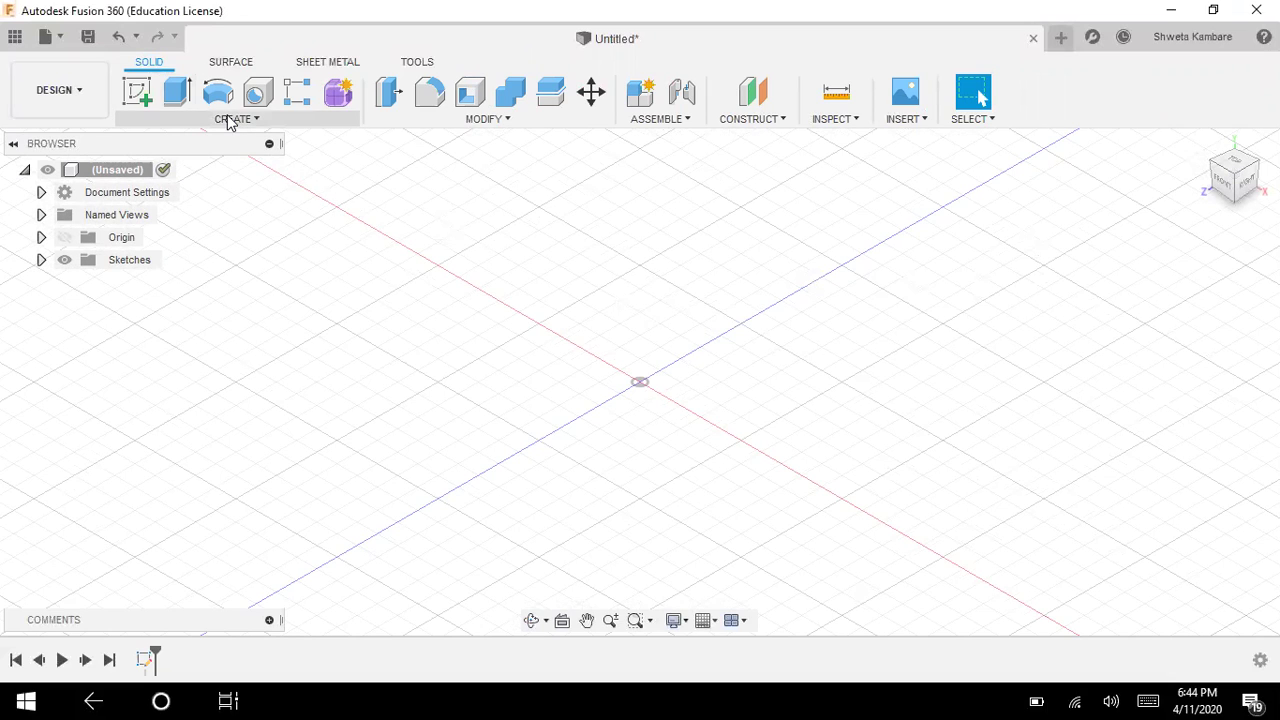
# - Start a sketch on the right vertical origin plane and draw a circle about 40 mm across
pyautogui.click(138, 92)
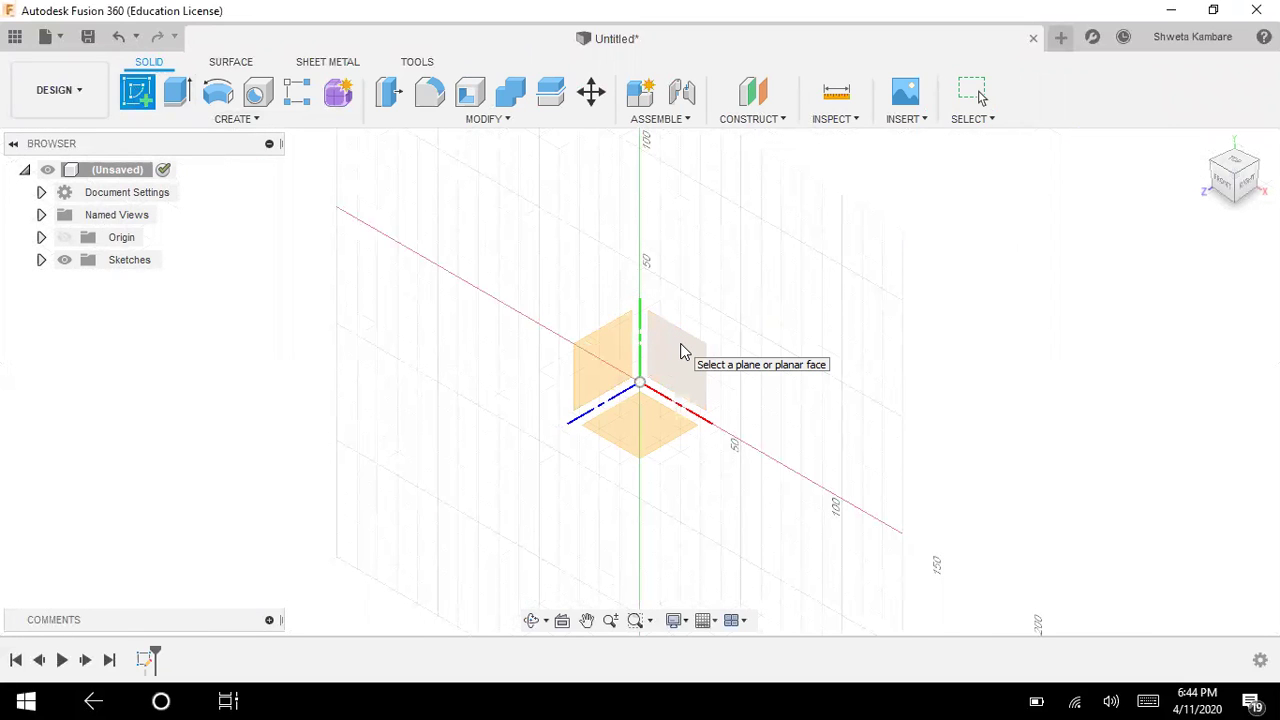
pyautogui.click(680, 352)
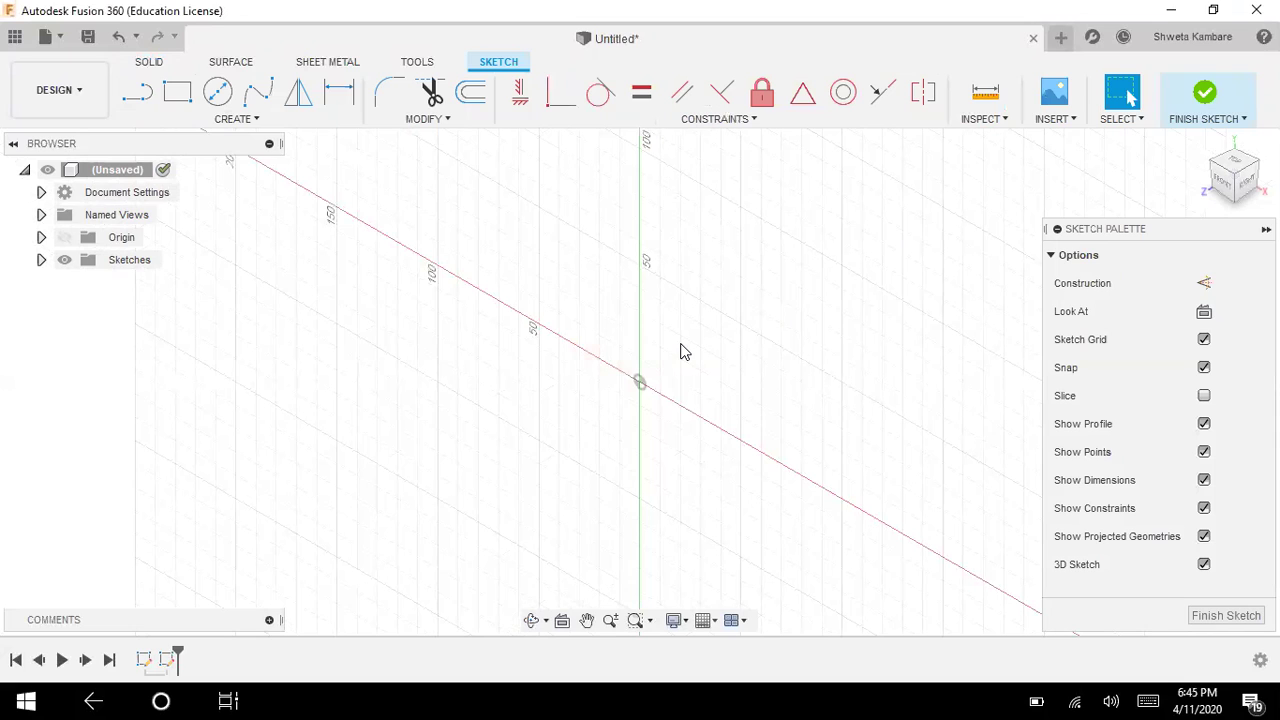
pyautogui.click(217, 92)
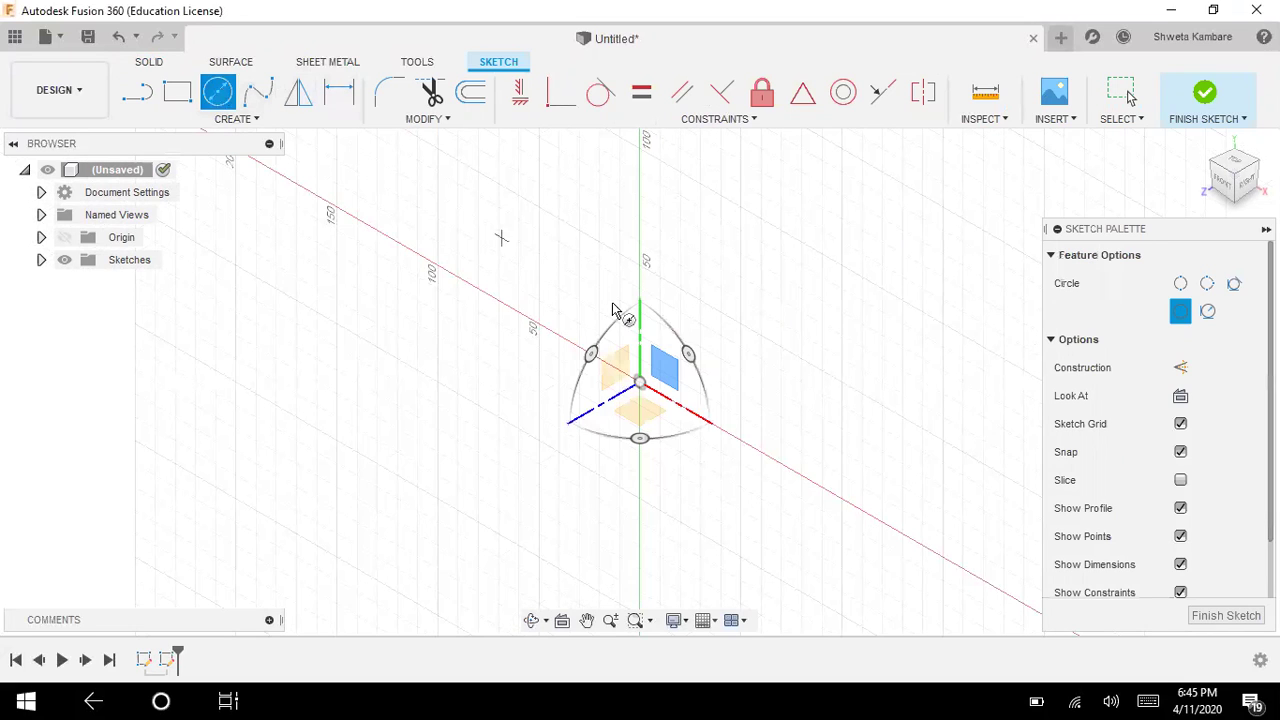
pyautogui.click(667, 348)
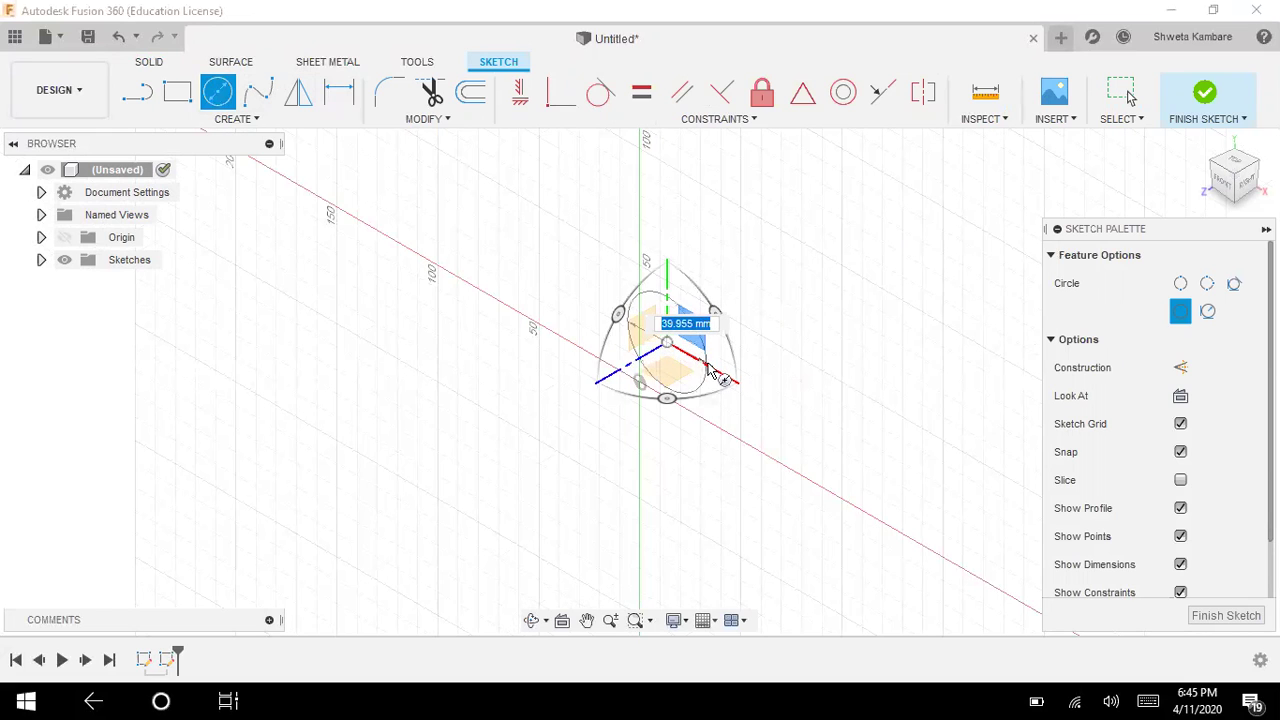
pyautogui.click(697, 366)
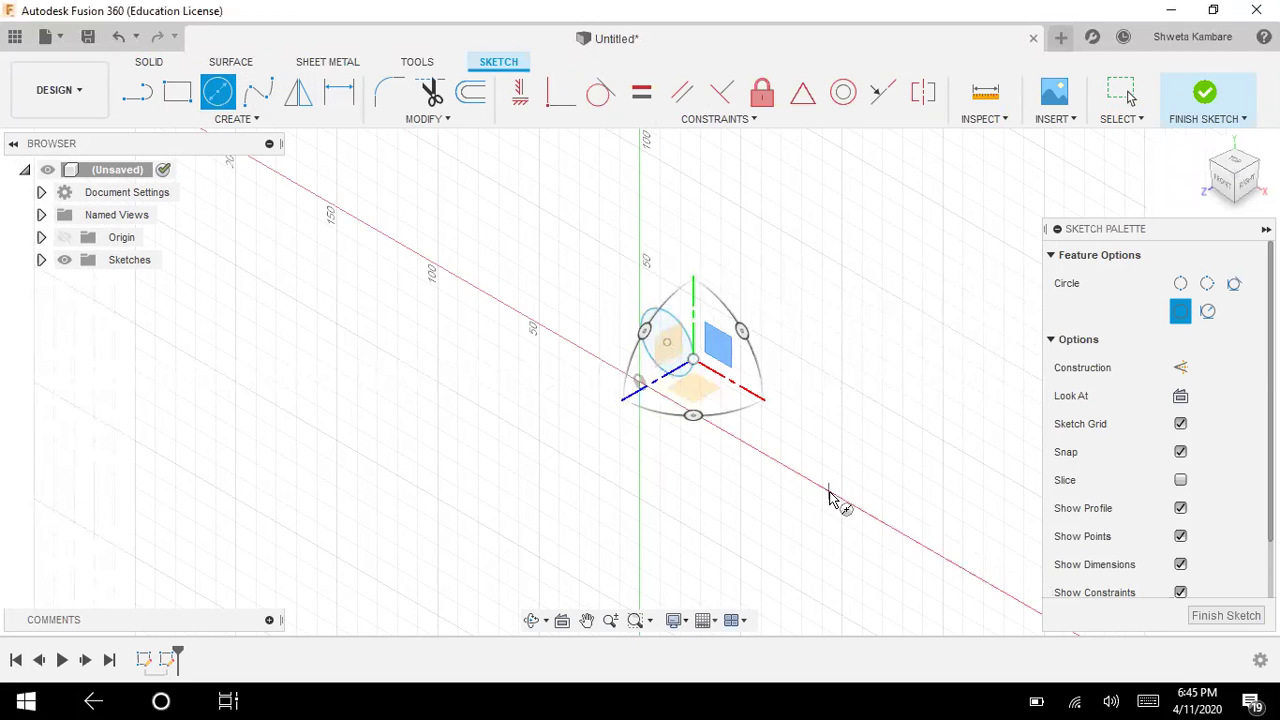
# - Draw a multi-segment 3D line path from the circle's centre across the vertical and horizontal planes
pyautogui.click(146, 104)
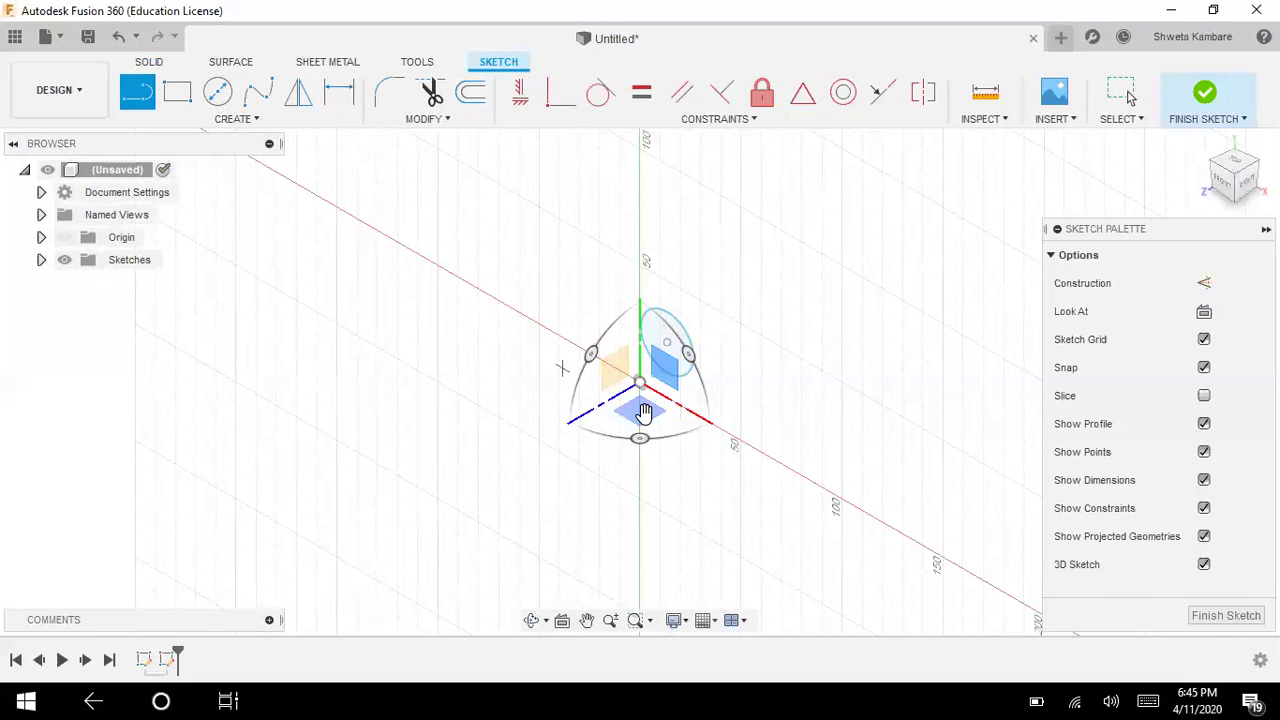
pyautogui.click(643, 412)
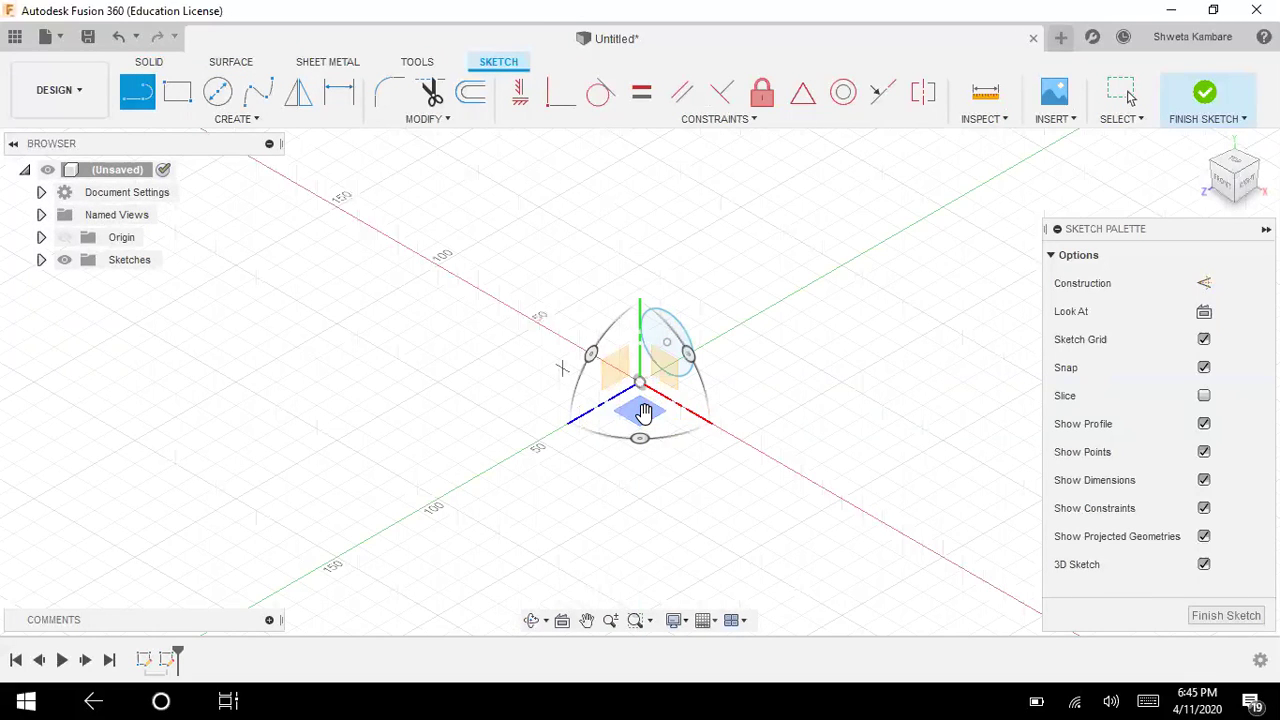
pyautogui.click(658, 357)
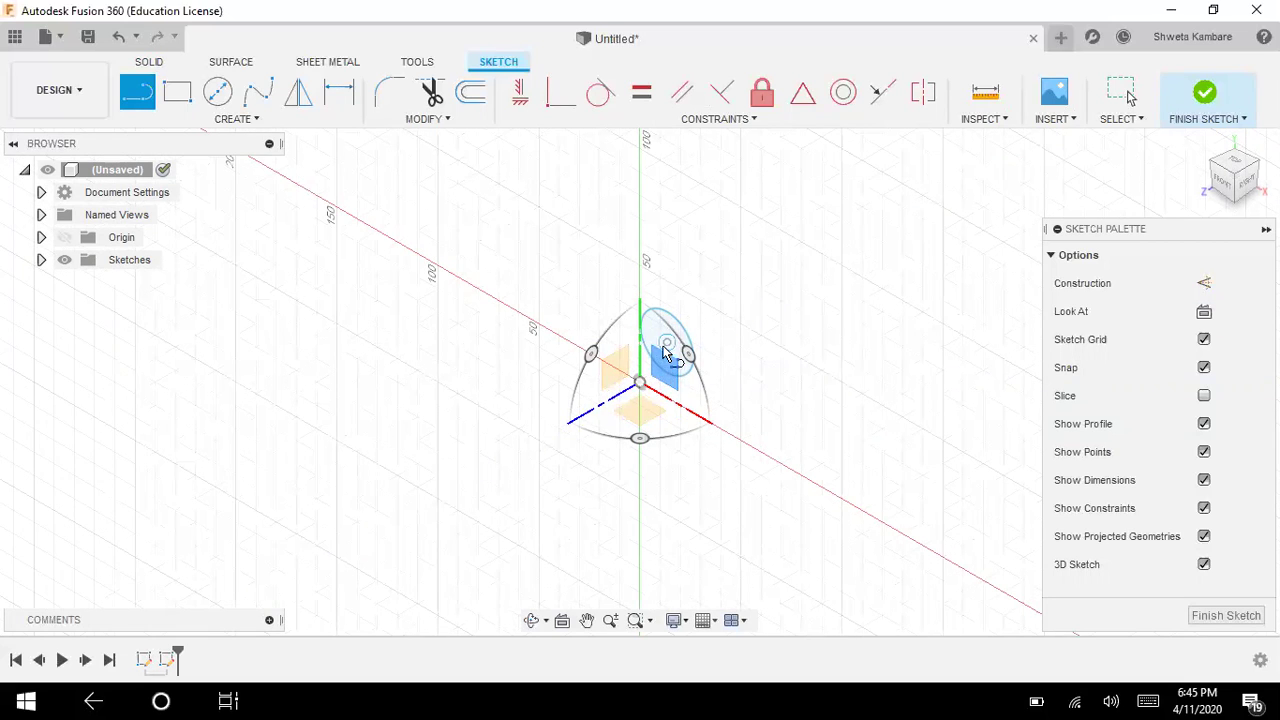
pyautogui.click(664, 347)
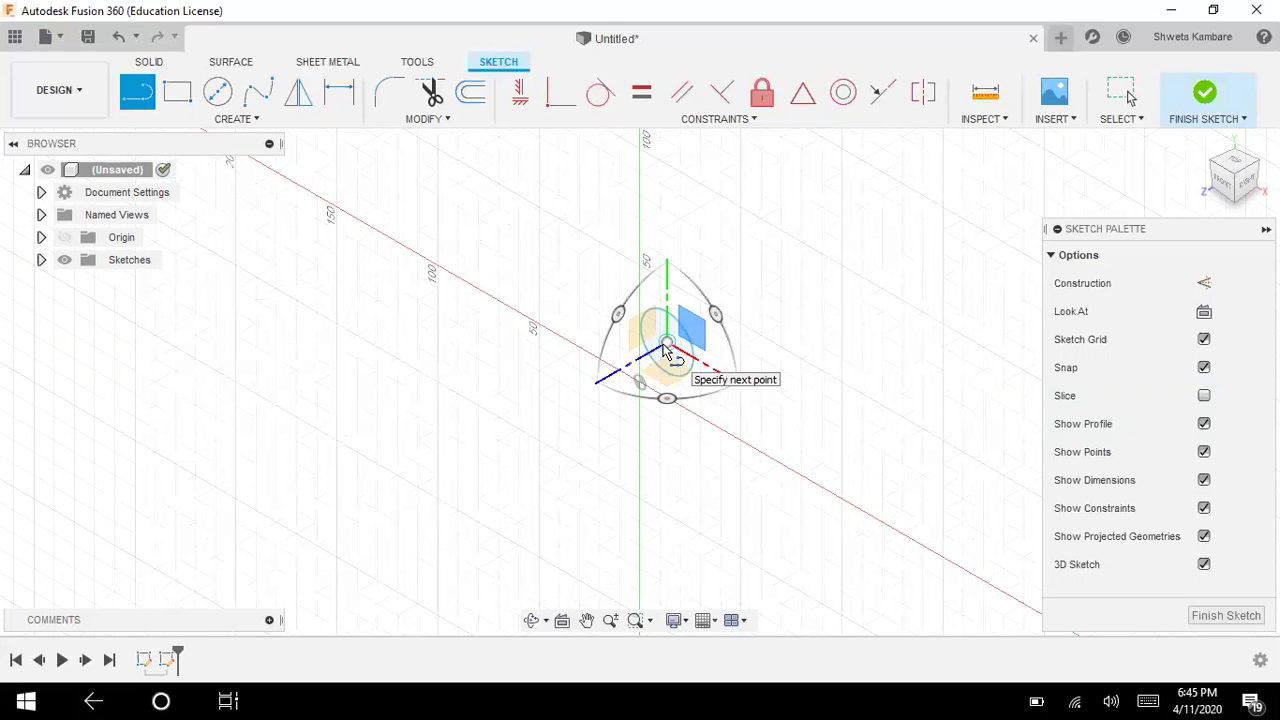
pyautogui.click(569, 386)
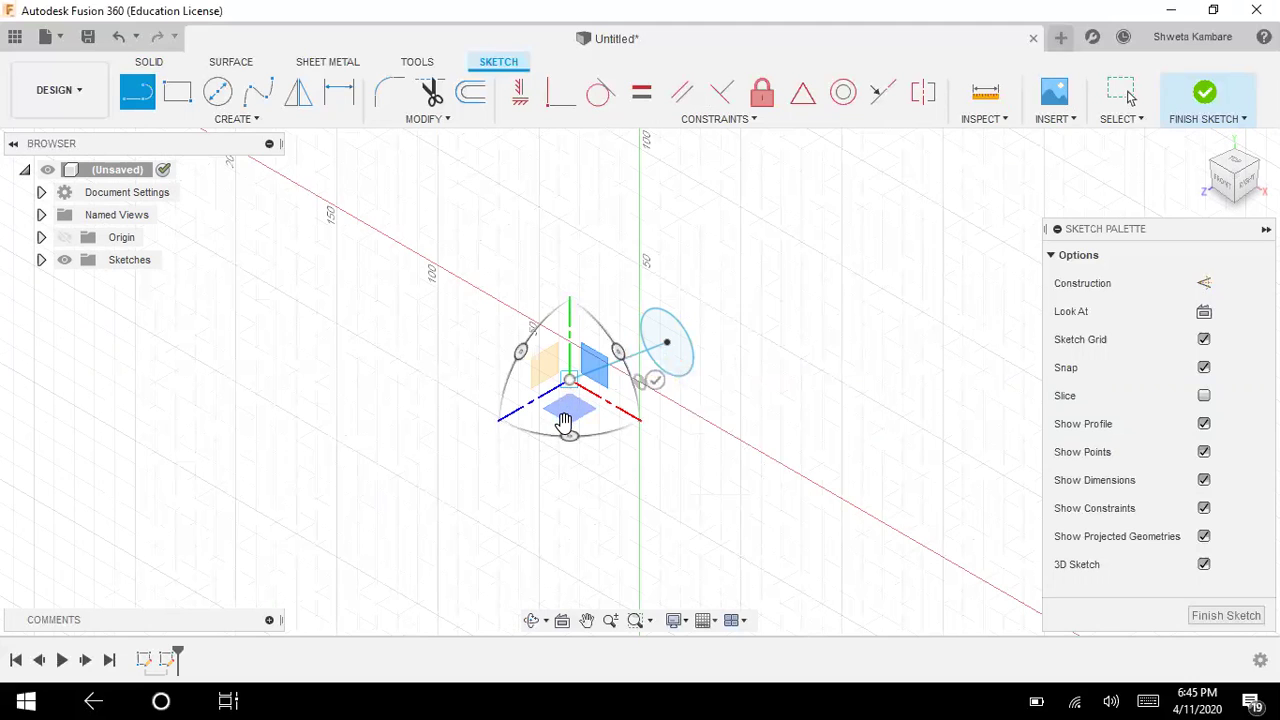
pyautogui.click(565, 421)
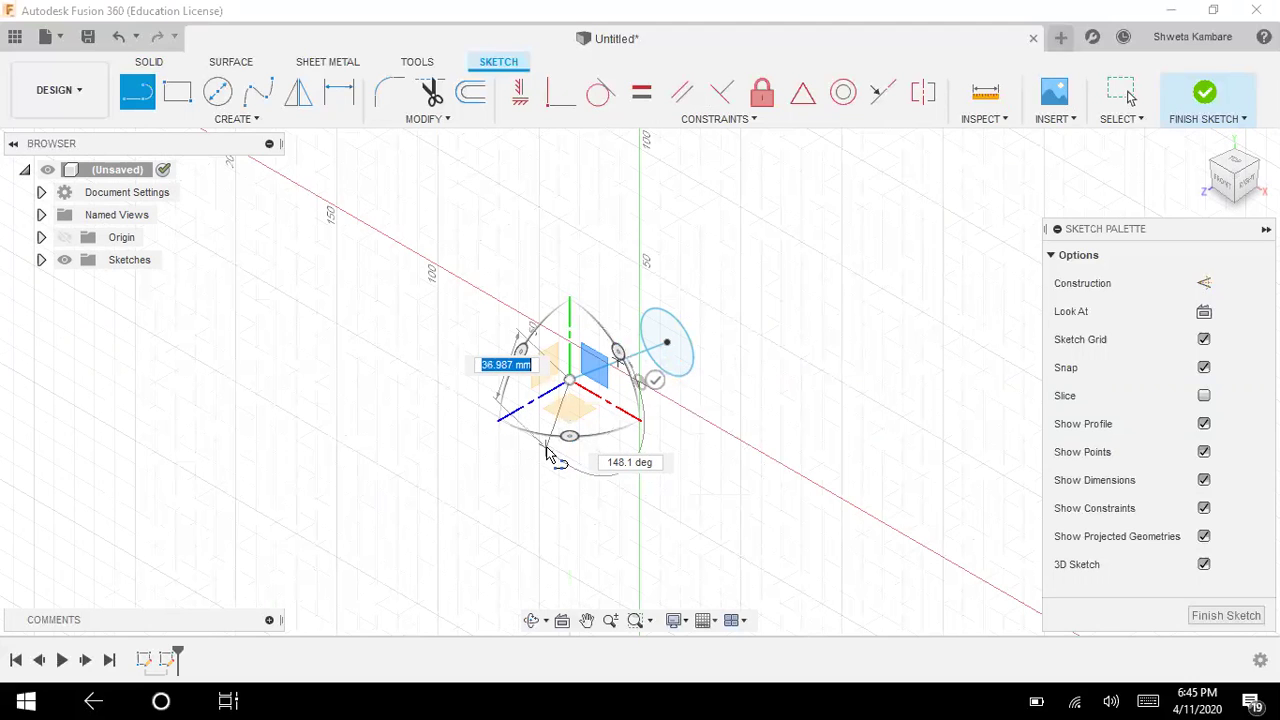
pyautogui.click(536, 451)
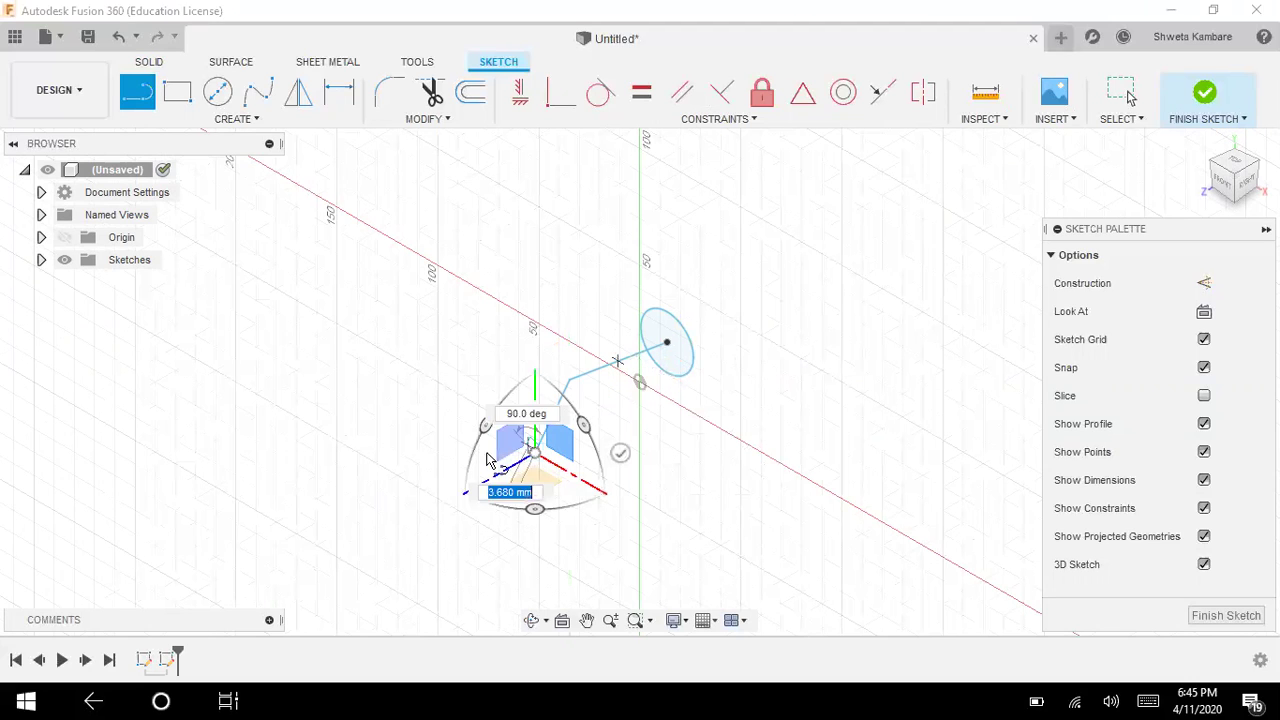
pyautogui.click(443, 453)
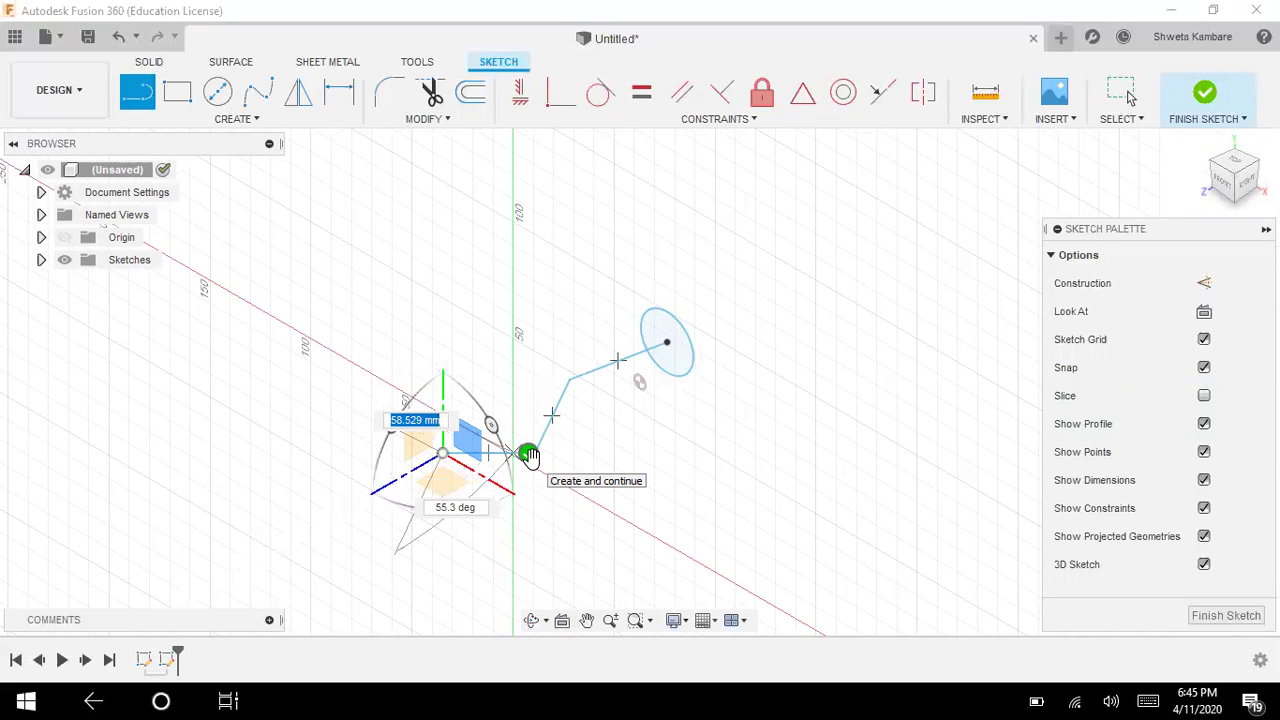
pyautogui.click(529, 455)
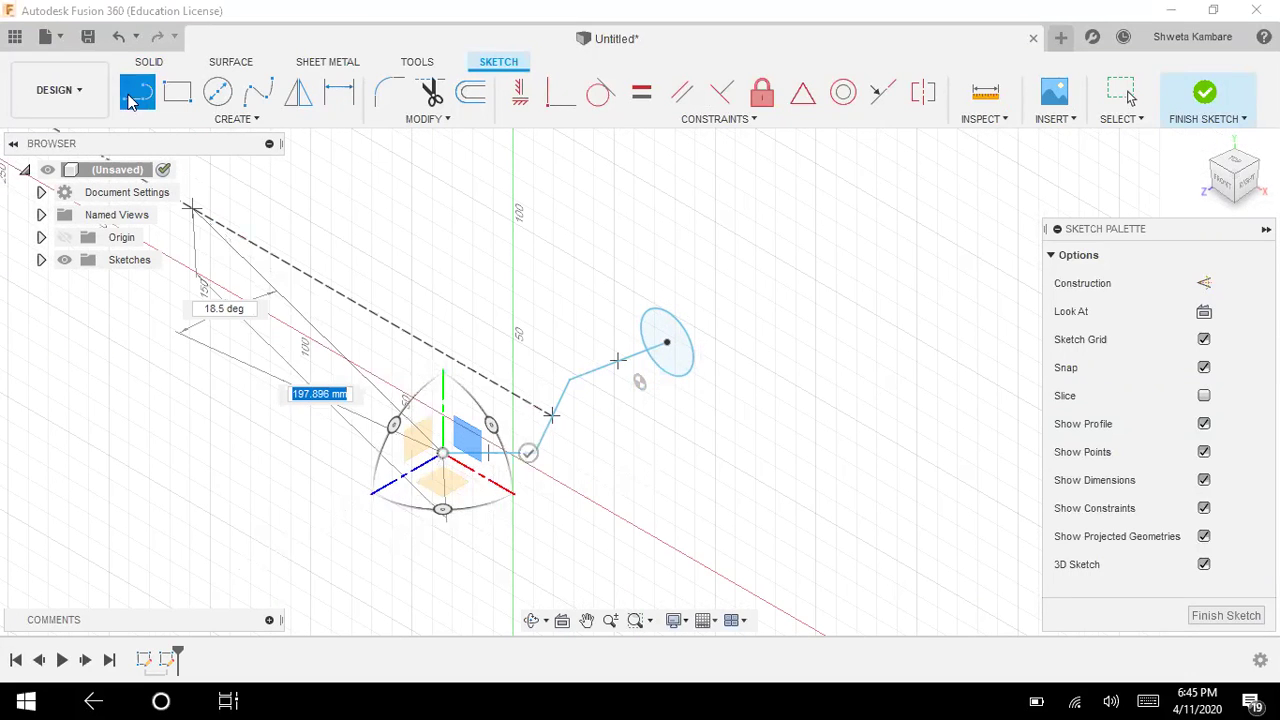
# - Stop drawing lines and delete the unwanted extra line segment
pyautogui.press('Escape')
pyautogui.click(553, 428)
pyautogui.press('Delete')
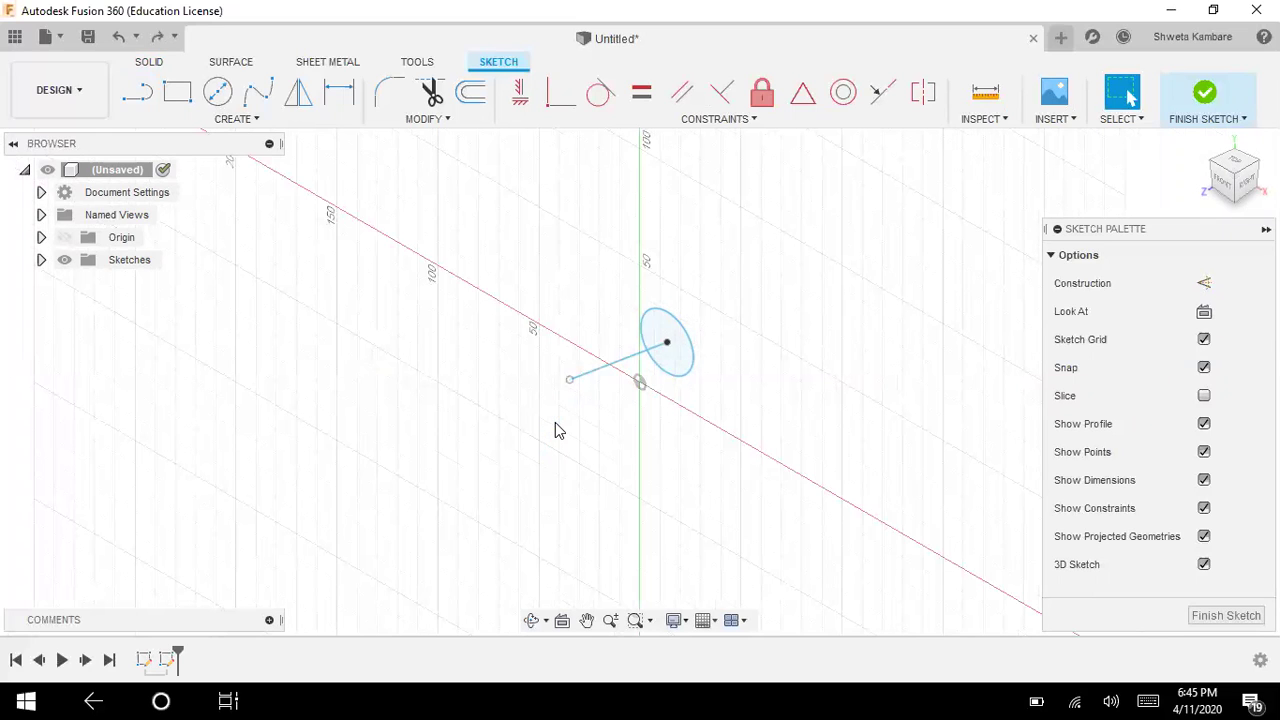
# - Finish the path sketch and set up a sweep with the circle as profile and the line as path
pyautogui.click(1226, 616)
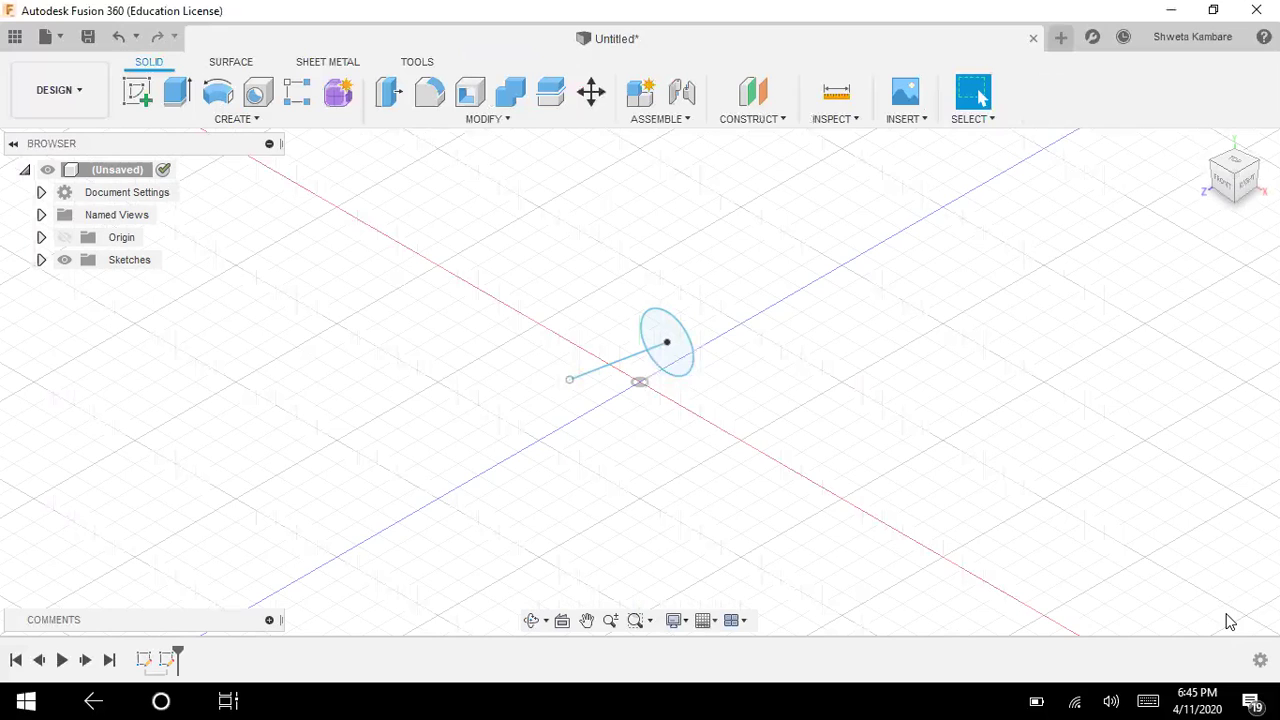
pyautogui.click(607, 364)
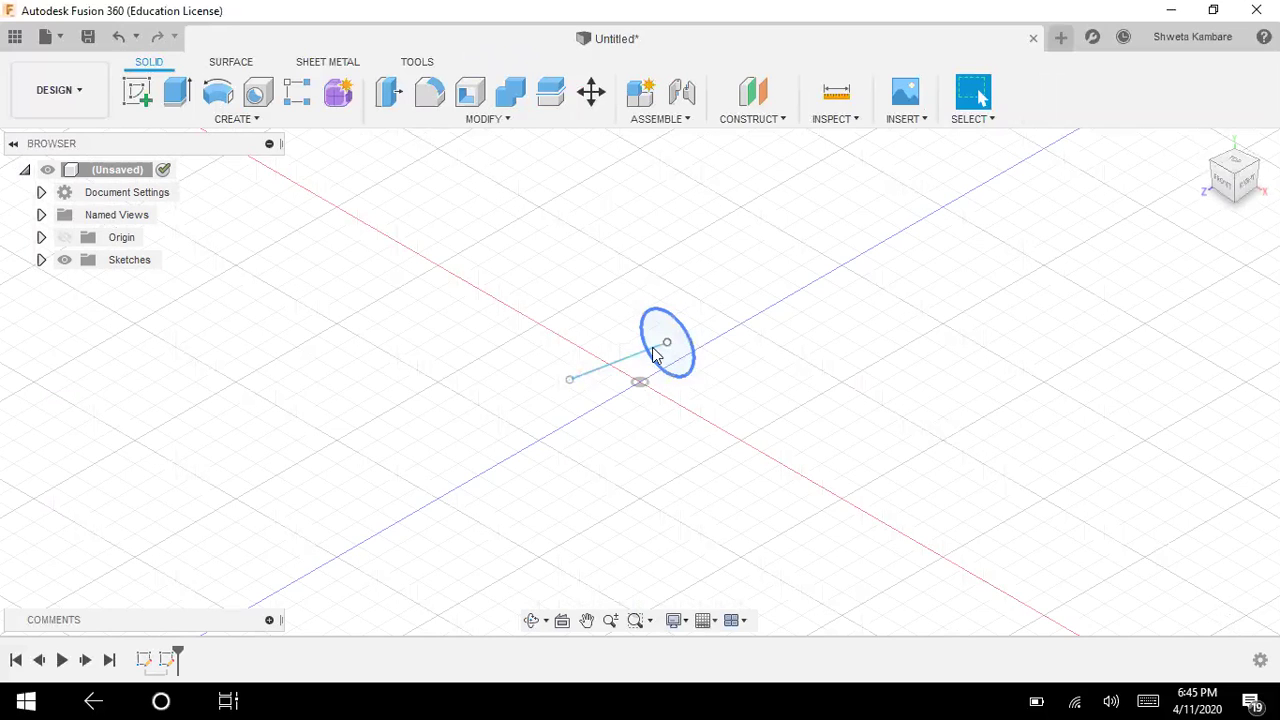
pyautogui.click(234, 120)
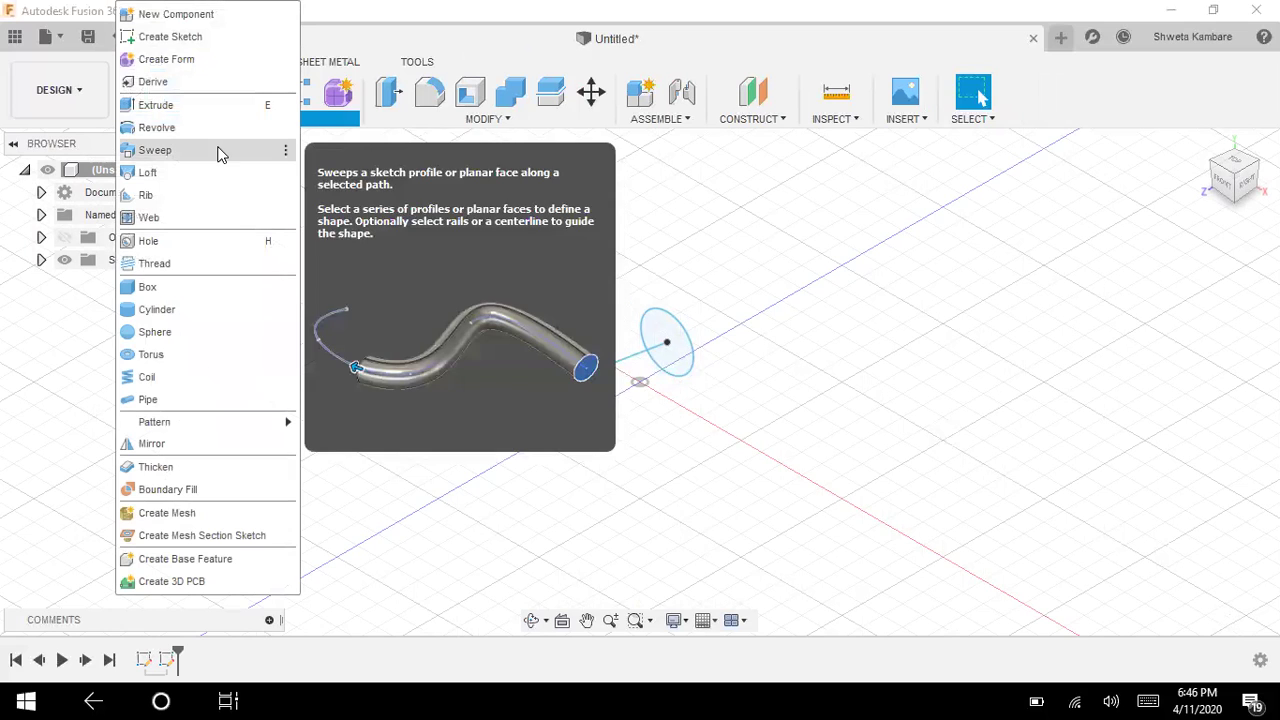
pyautogui.click(220, 152)
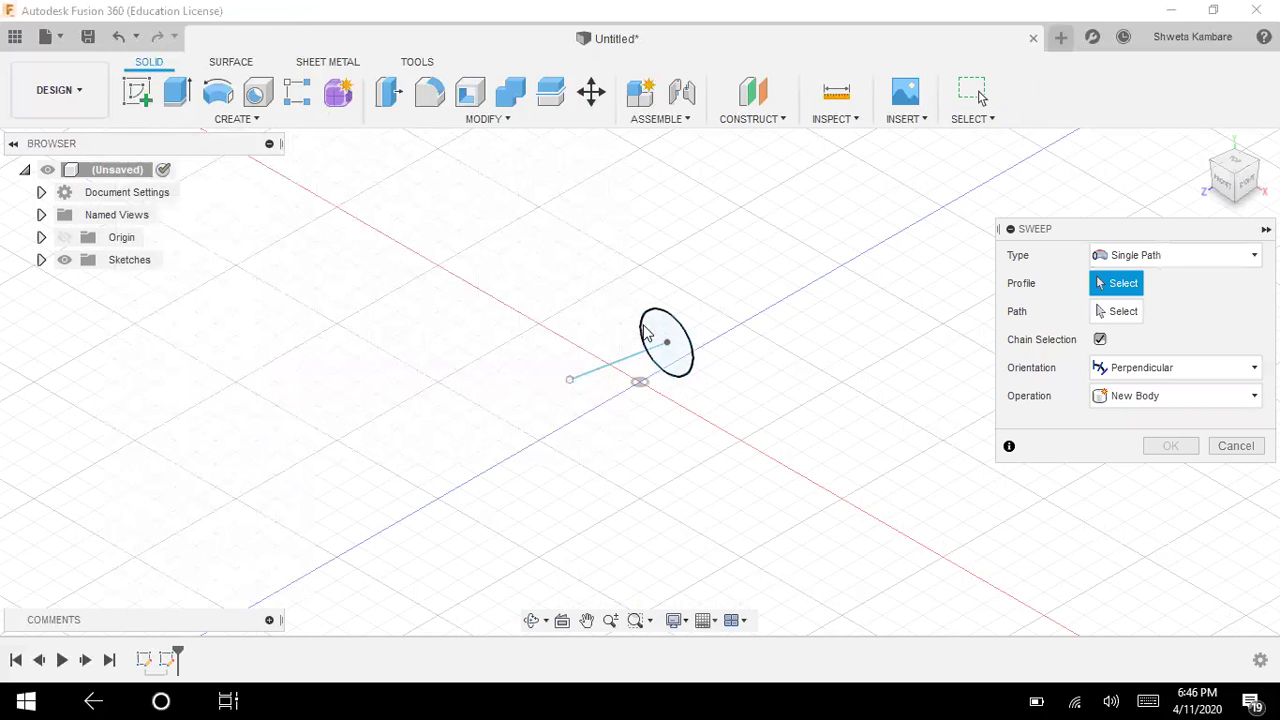
pyautogui.click(672, 341)
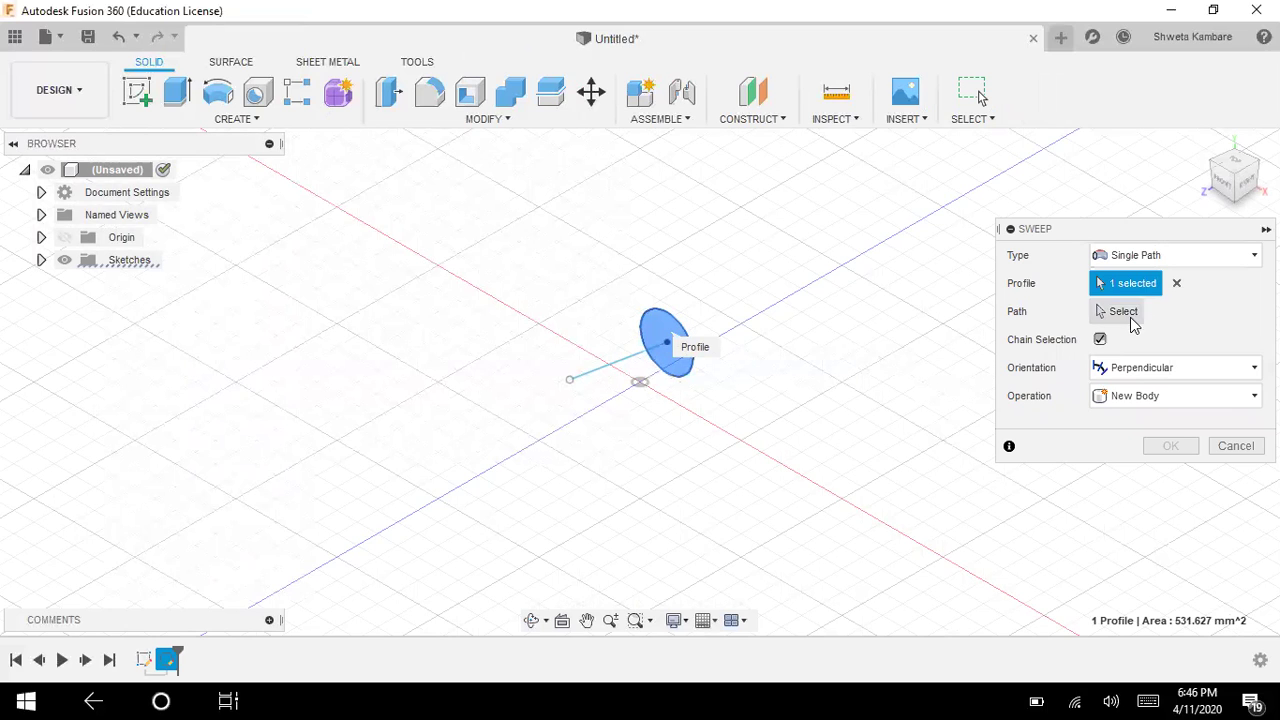
pyautogui.click(1128, 318)
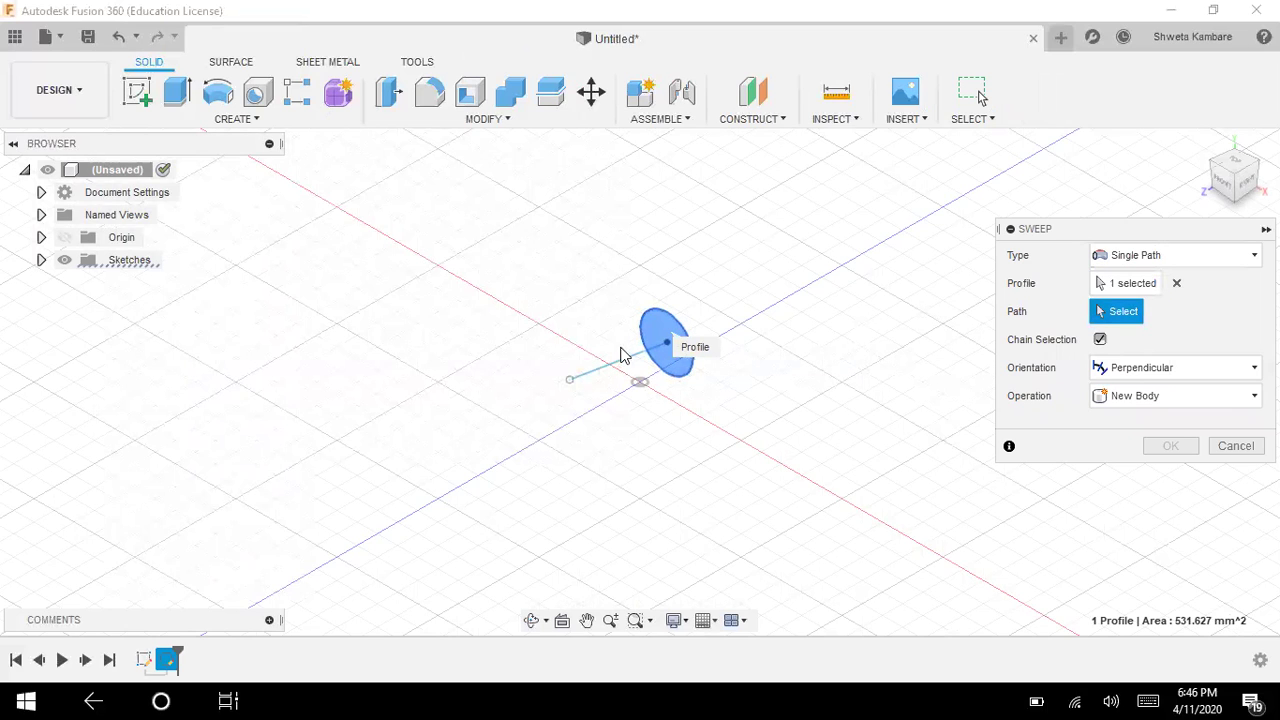
pyautogui.click(621, 366)
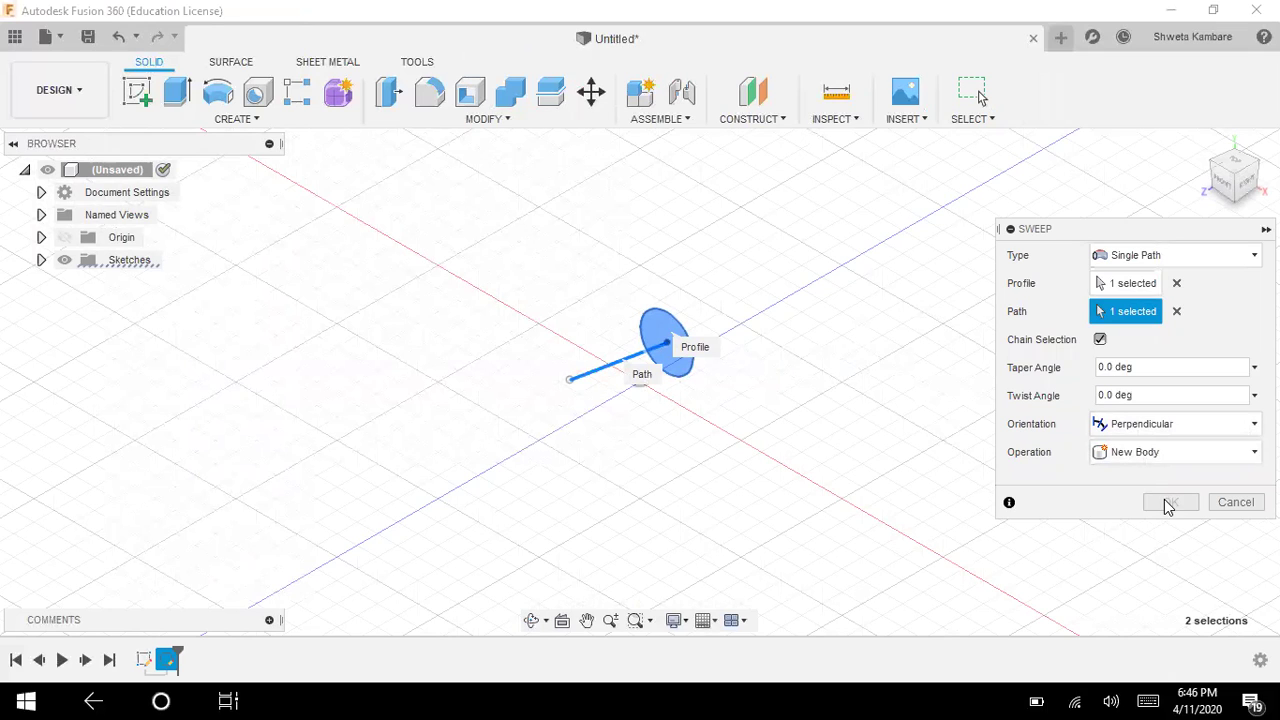
pyautogui.moveTo(1010, 504)
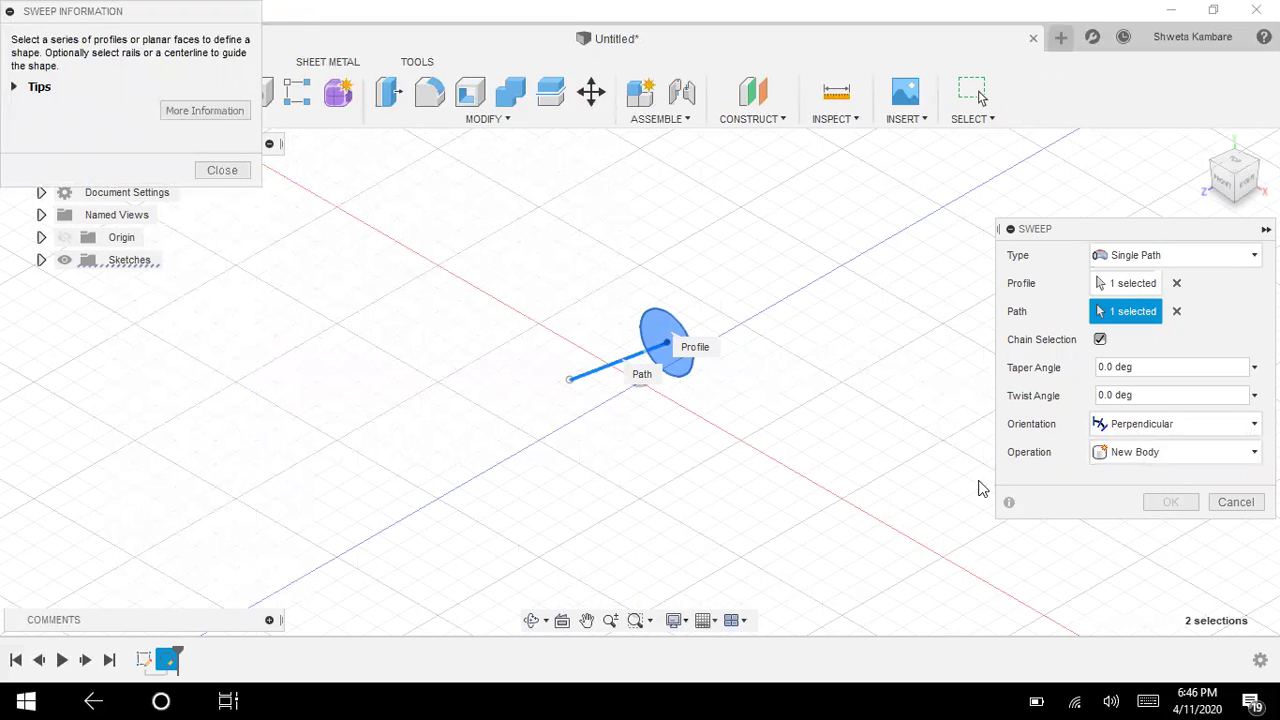
pyautogui.click(218, 172)
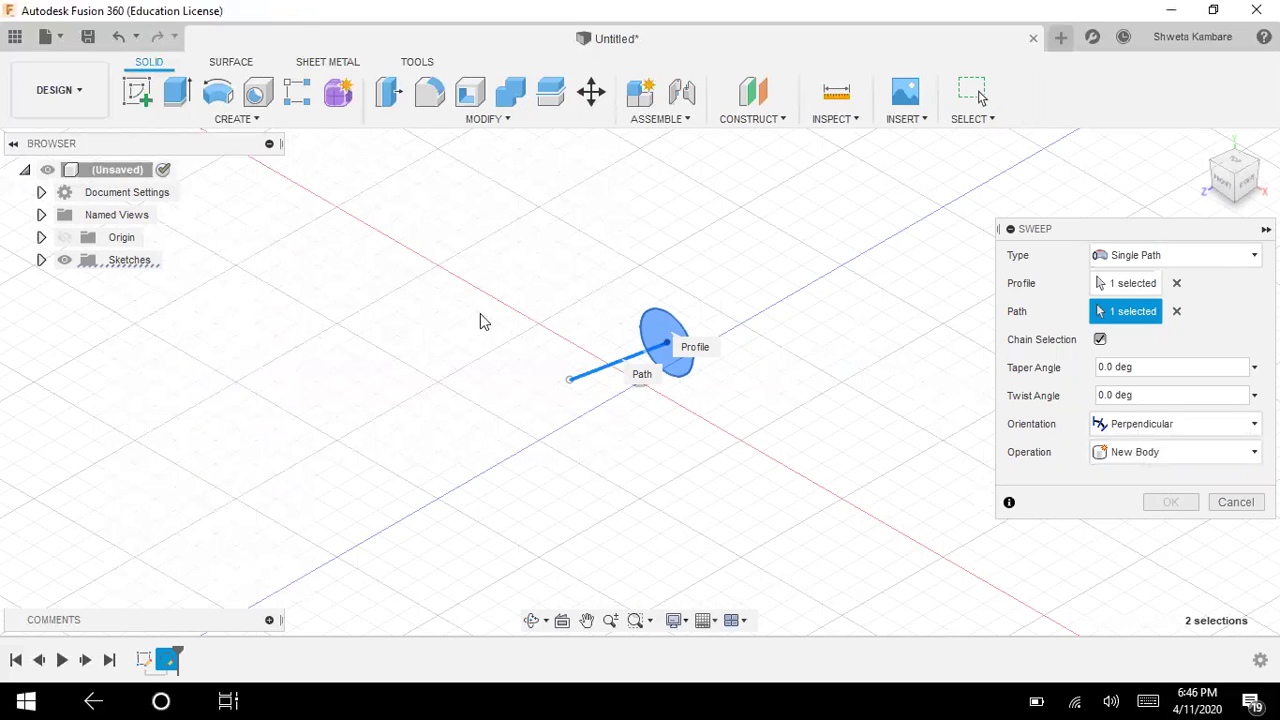
# - Cancel the sweep, delete the old circle and leave the sketch
pyautogui.click(1233, 505)
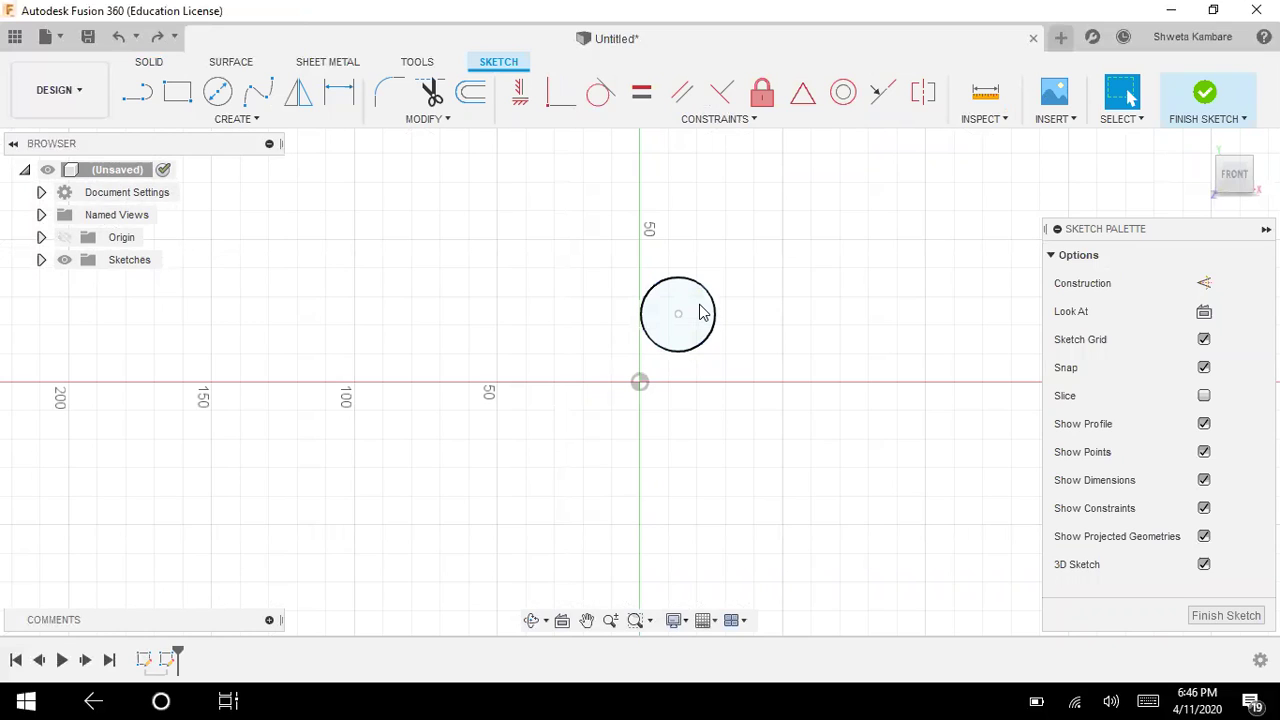
pyautogui.click(700, 312)
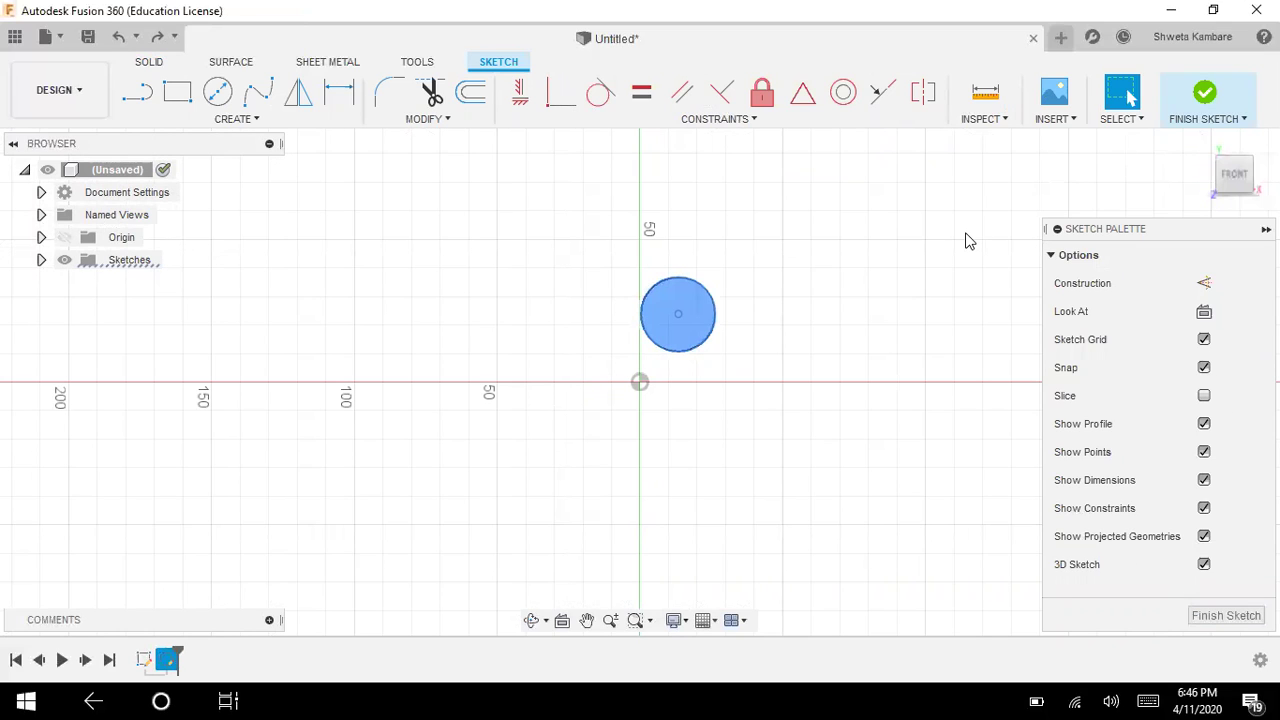
pyautogui.press('Delete')
pyautogui.press('Escape')
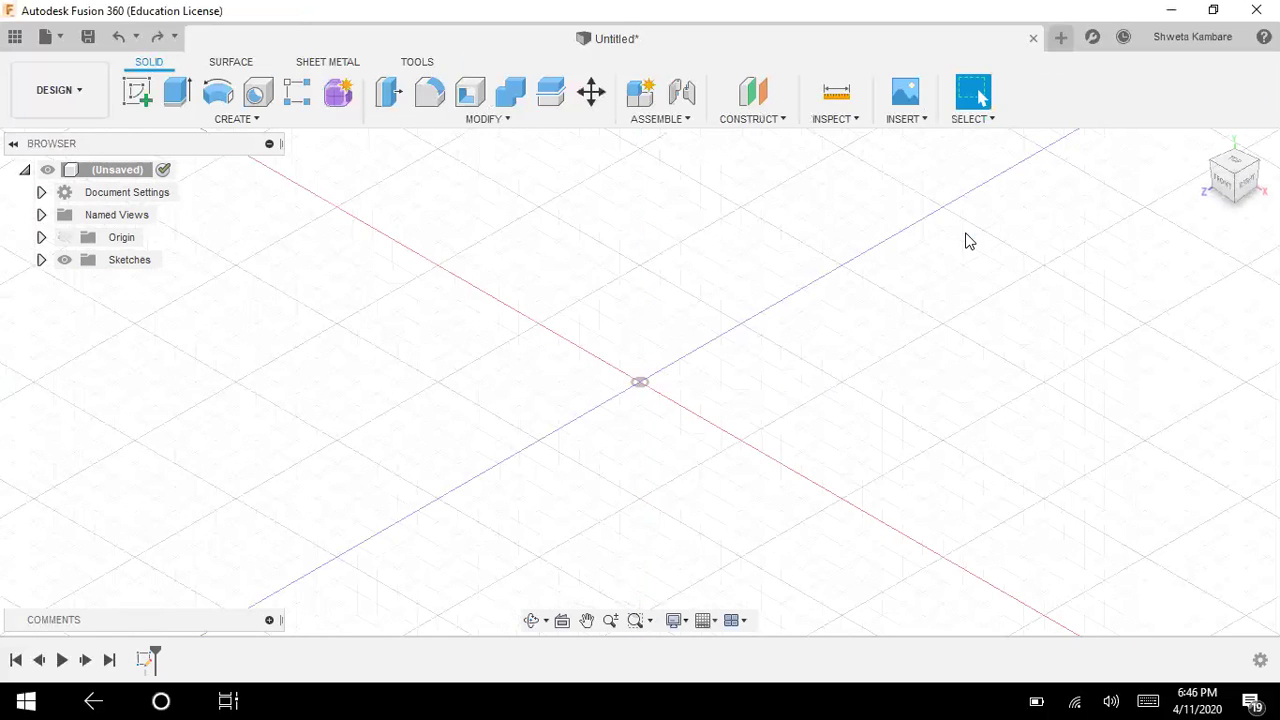
# - Draw a roughly 54 mm centre-diameter circle in a new sketch on the right origin plane
pyautogui.click(138, 92)
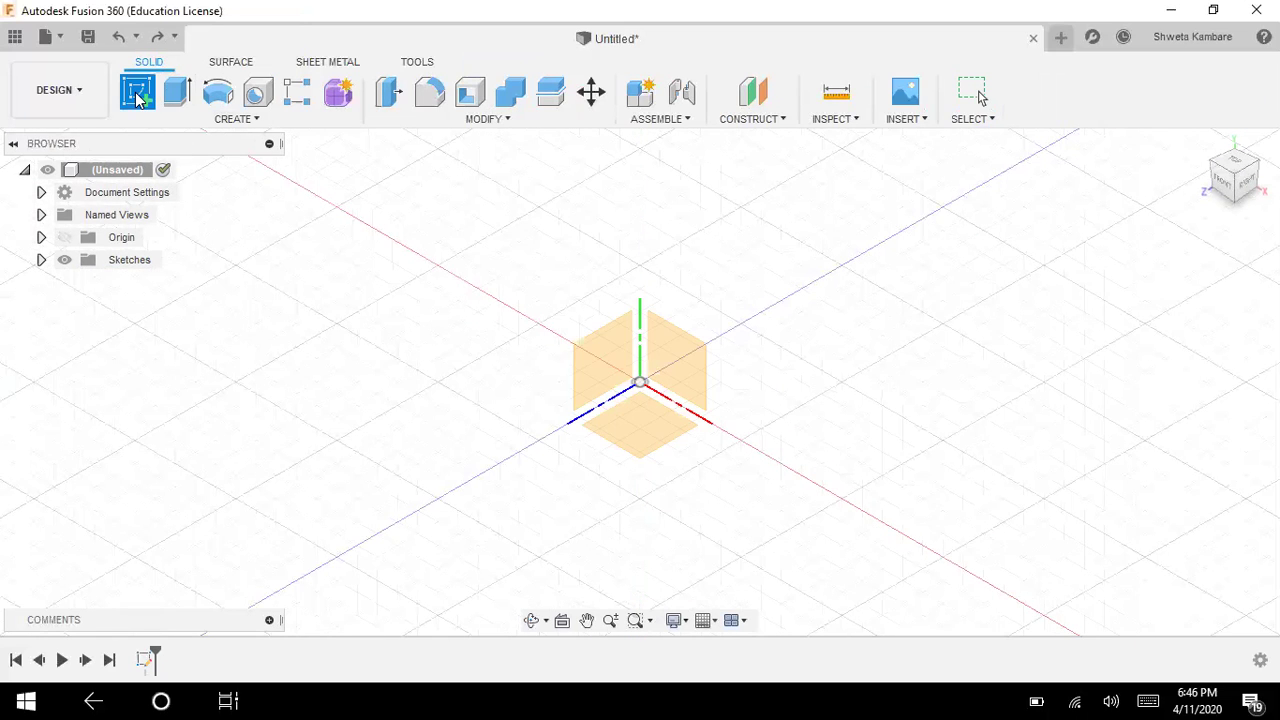
pyautogui.click(671, 357)
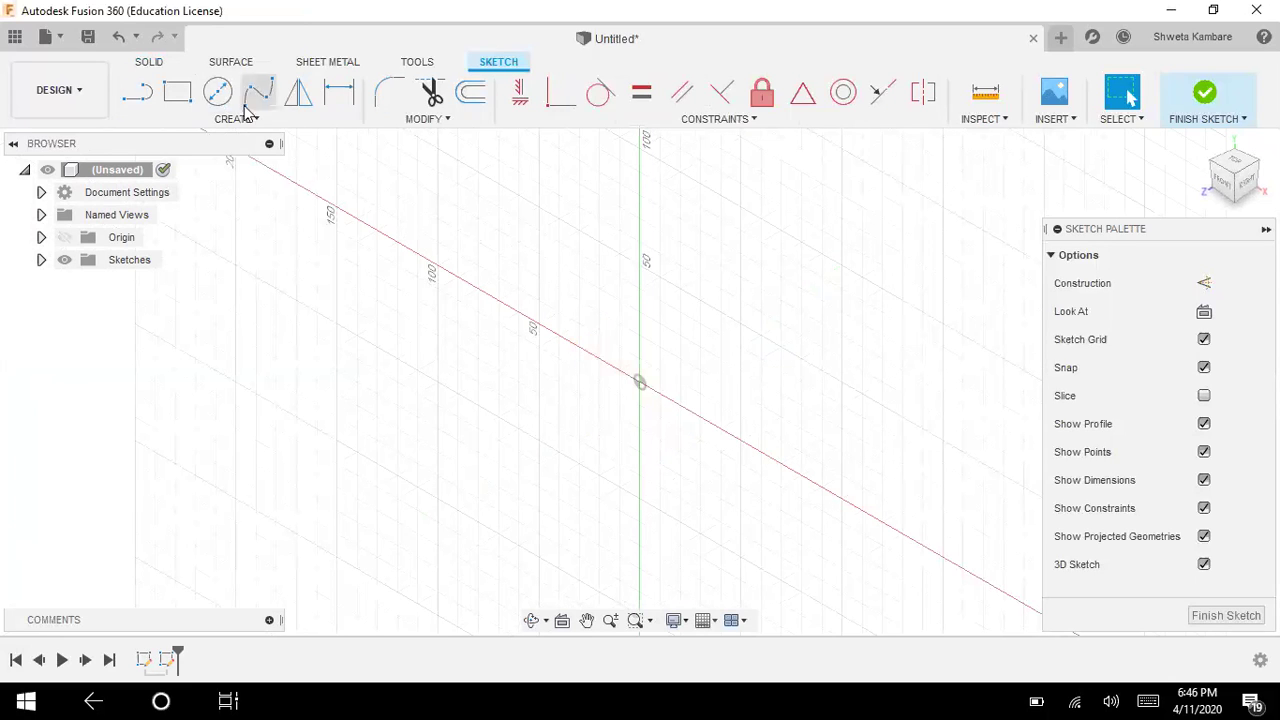
pyautogui.click(217, 91)
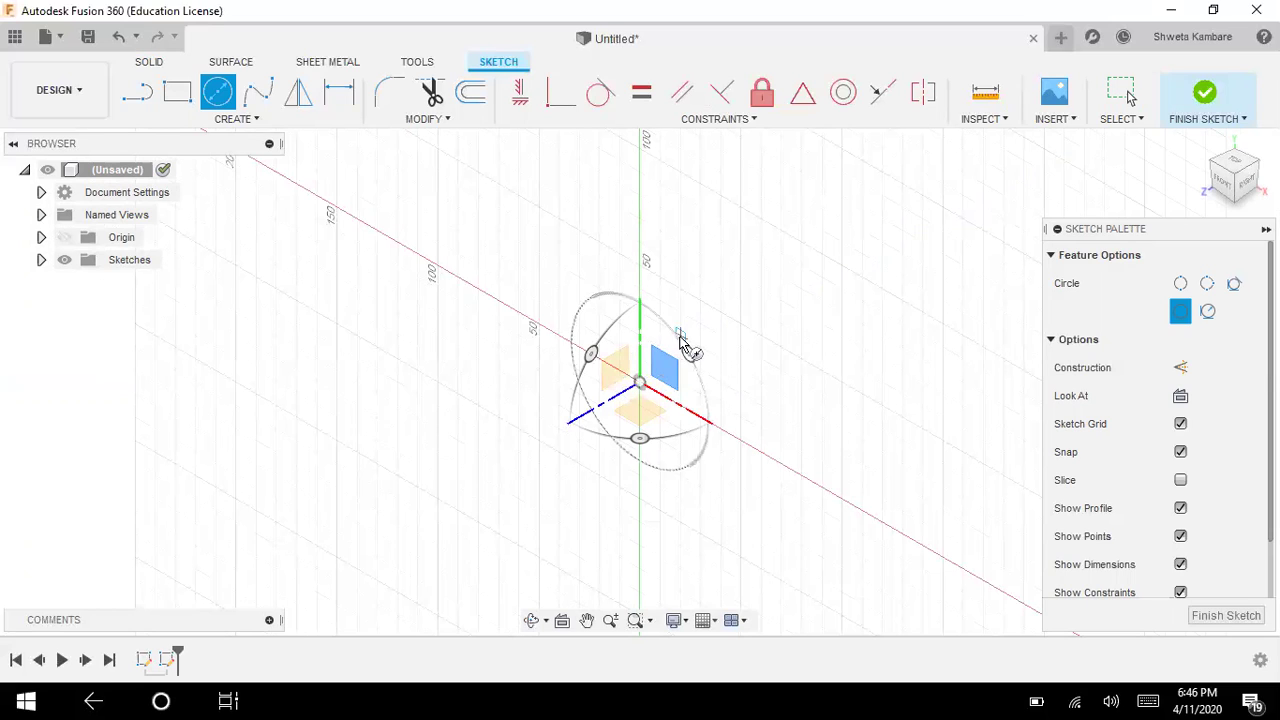
pyautogui.click(664, 345)
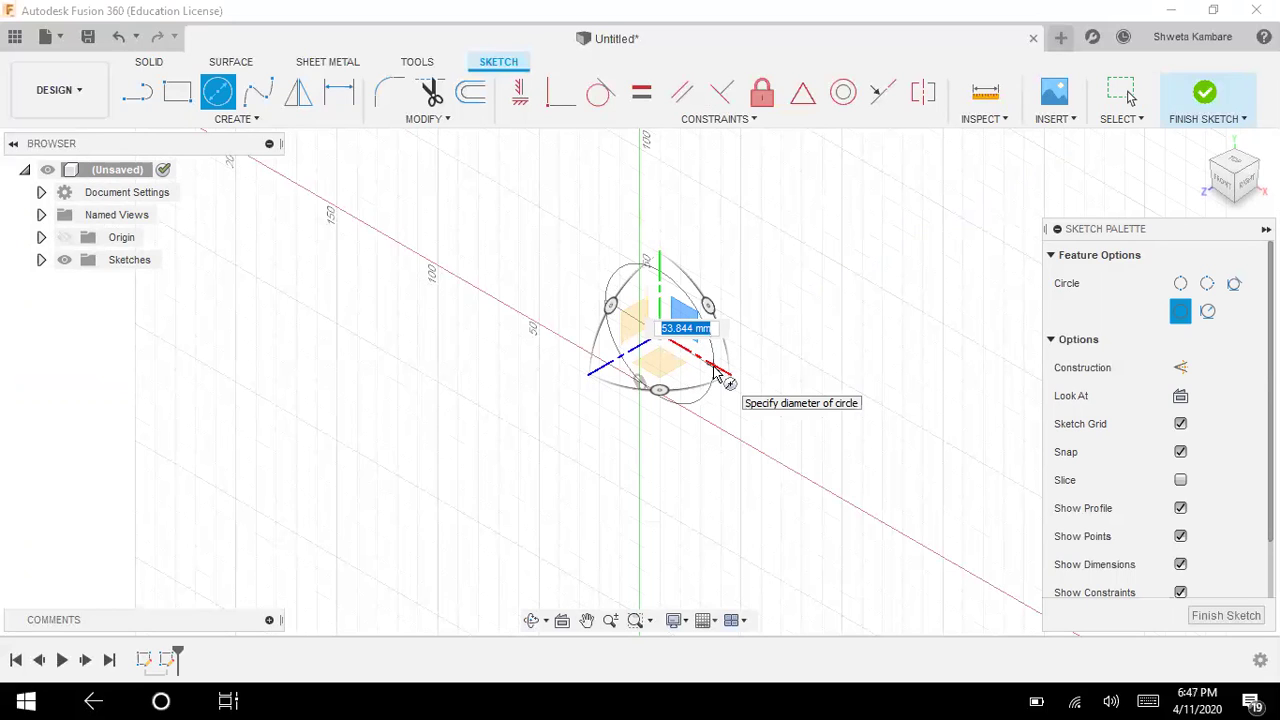
pyautogui.click(716, 373)
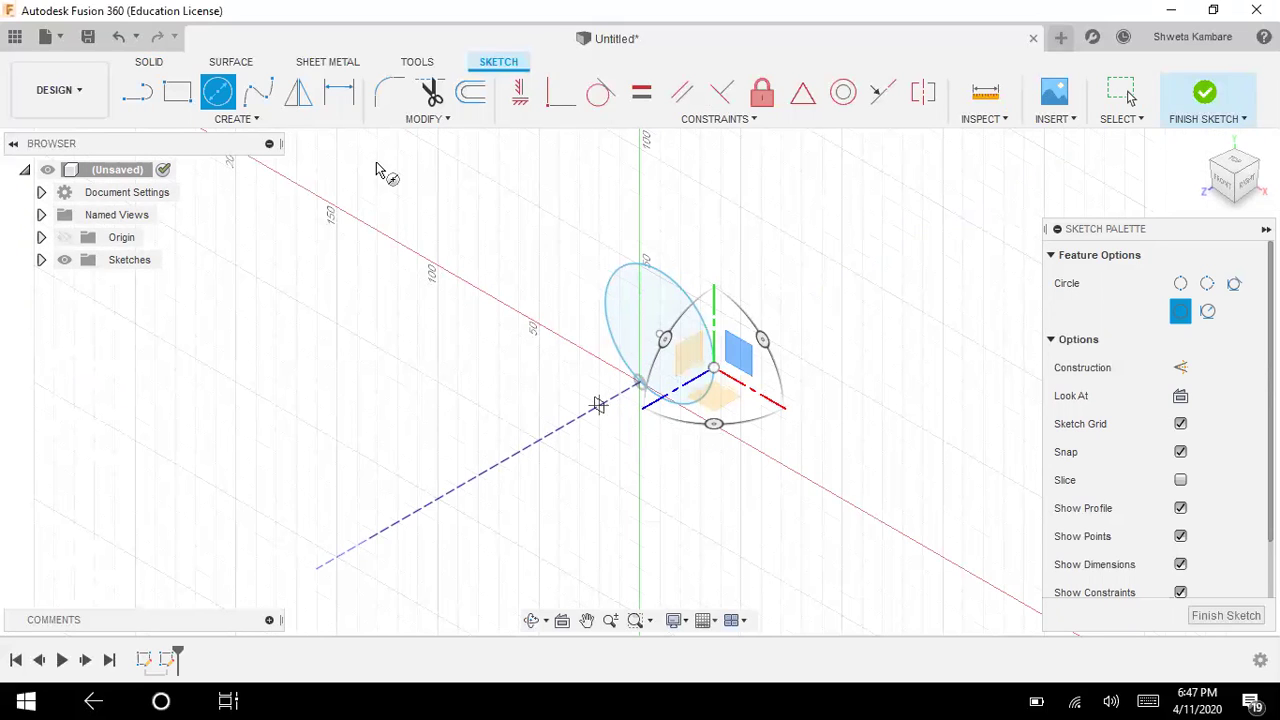
pyautogui.click(258, 95)
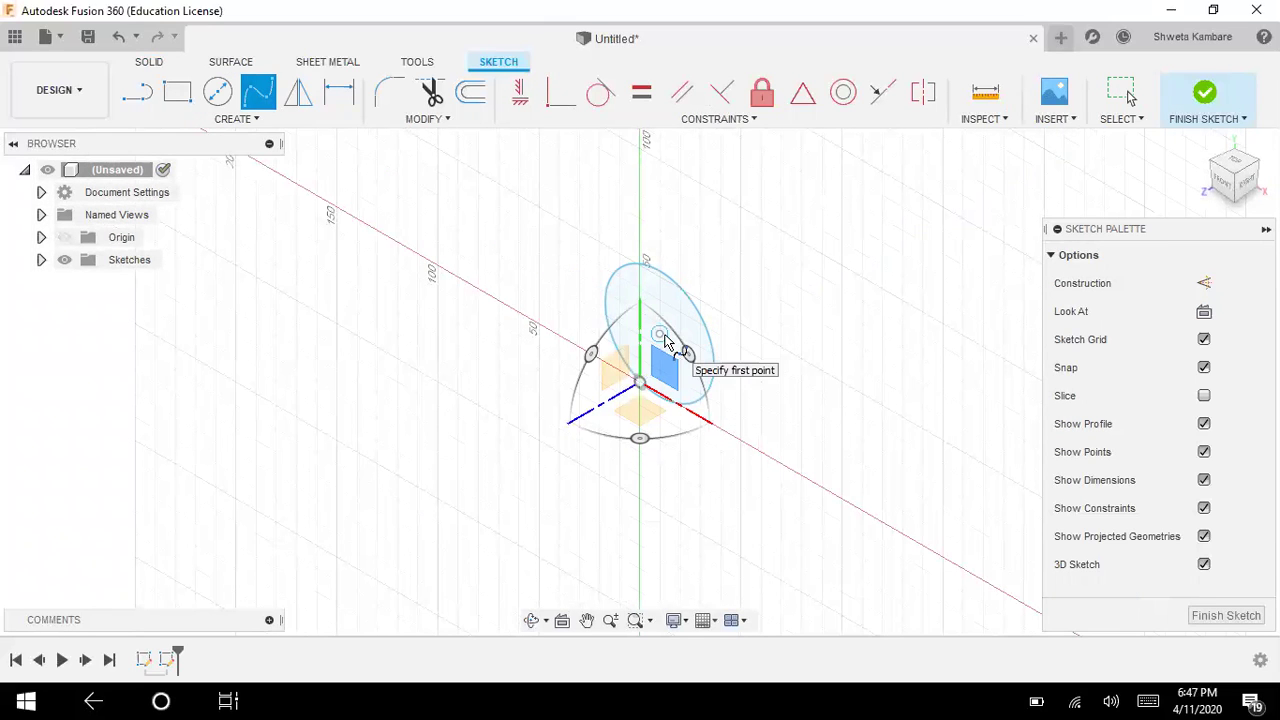
pyautogui.click(664, 340)
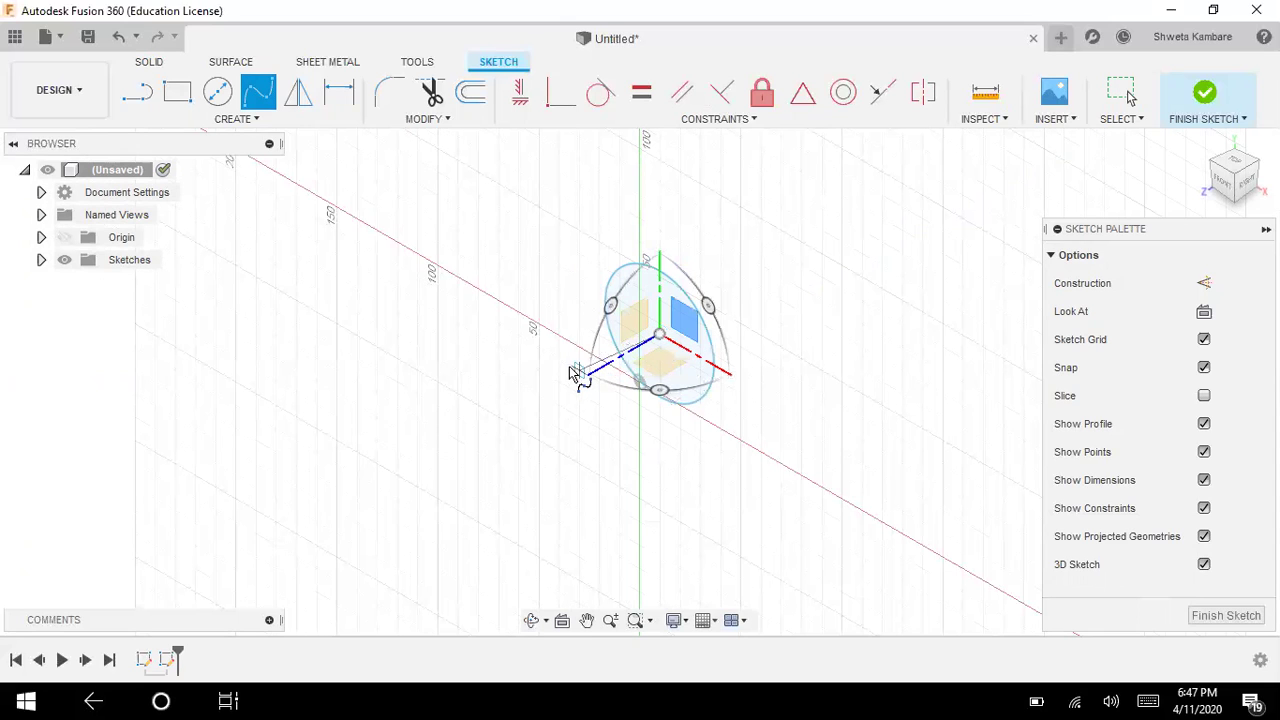
pyautogui.click(538, 372)
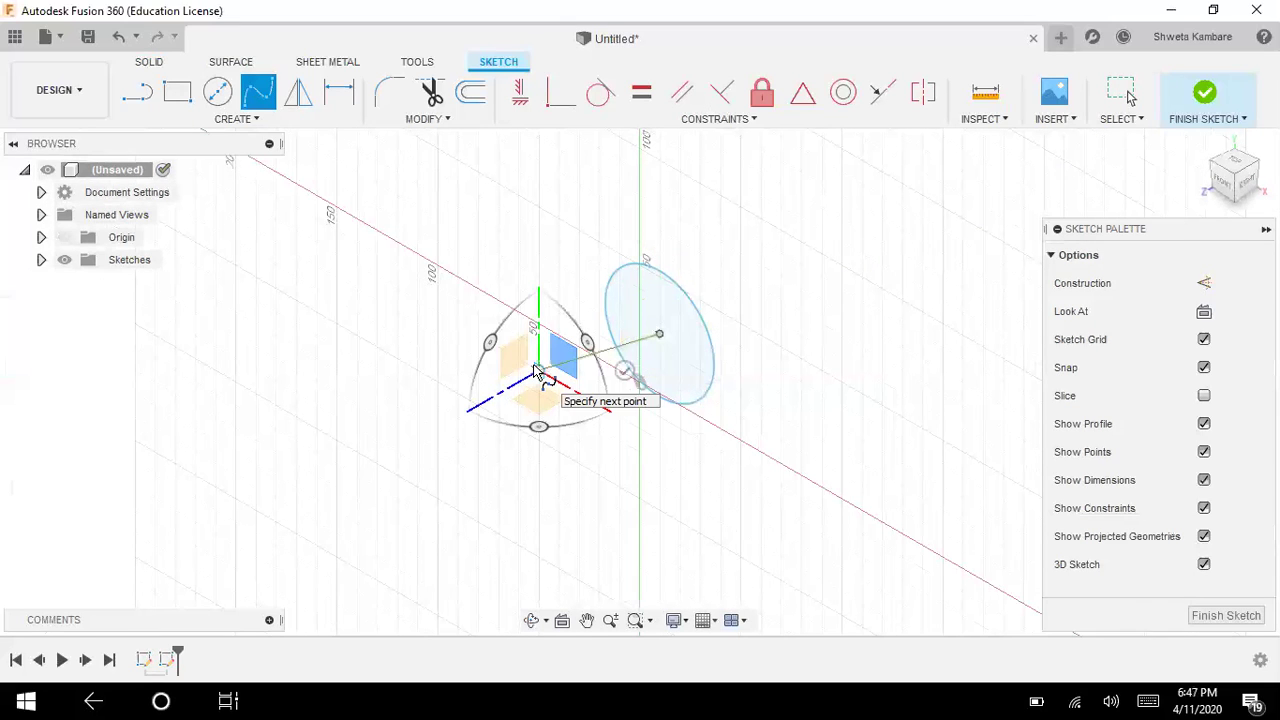
pyautogui.click(507, 457)
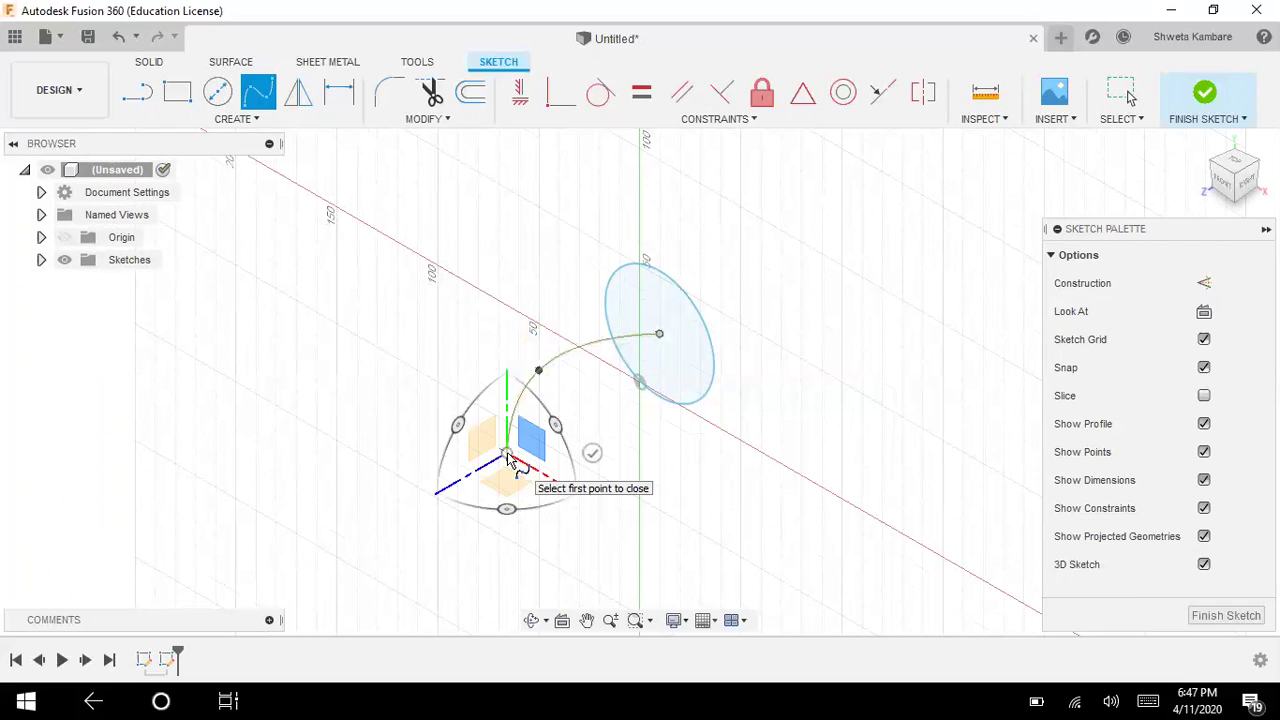
pyautogui.click(345, 459)
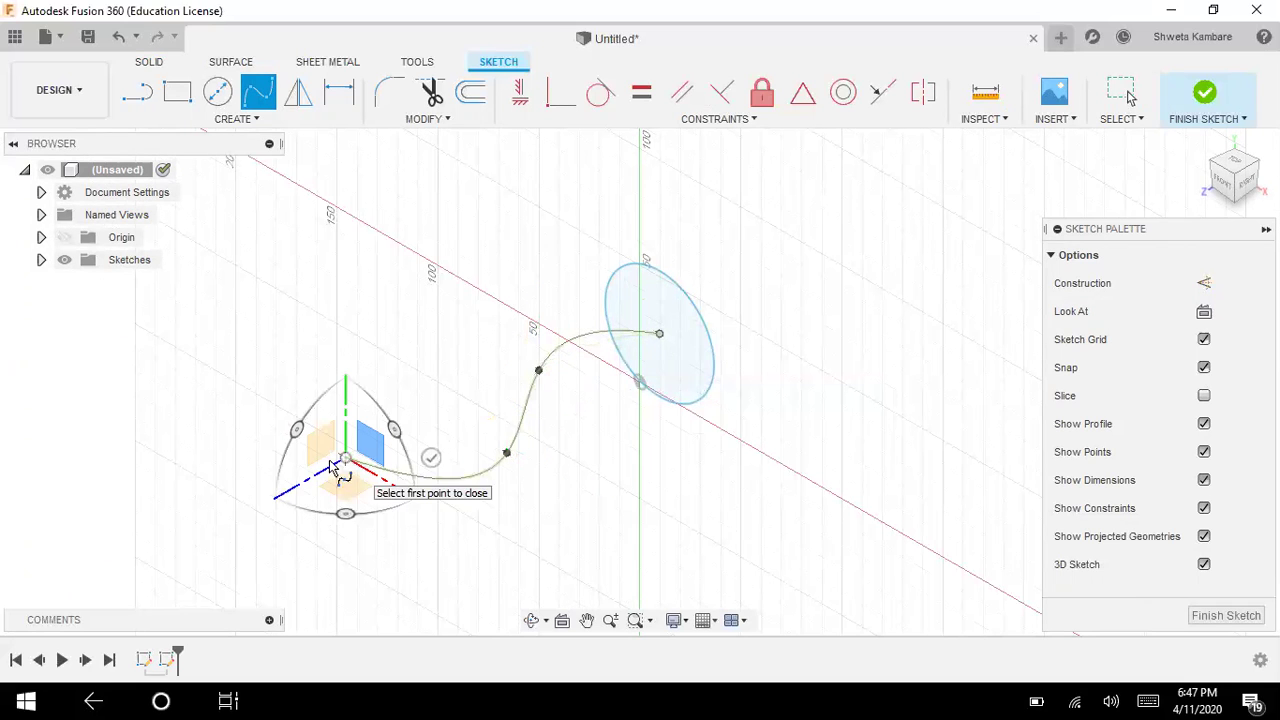
pyautogui.click(215, 557)
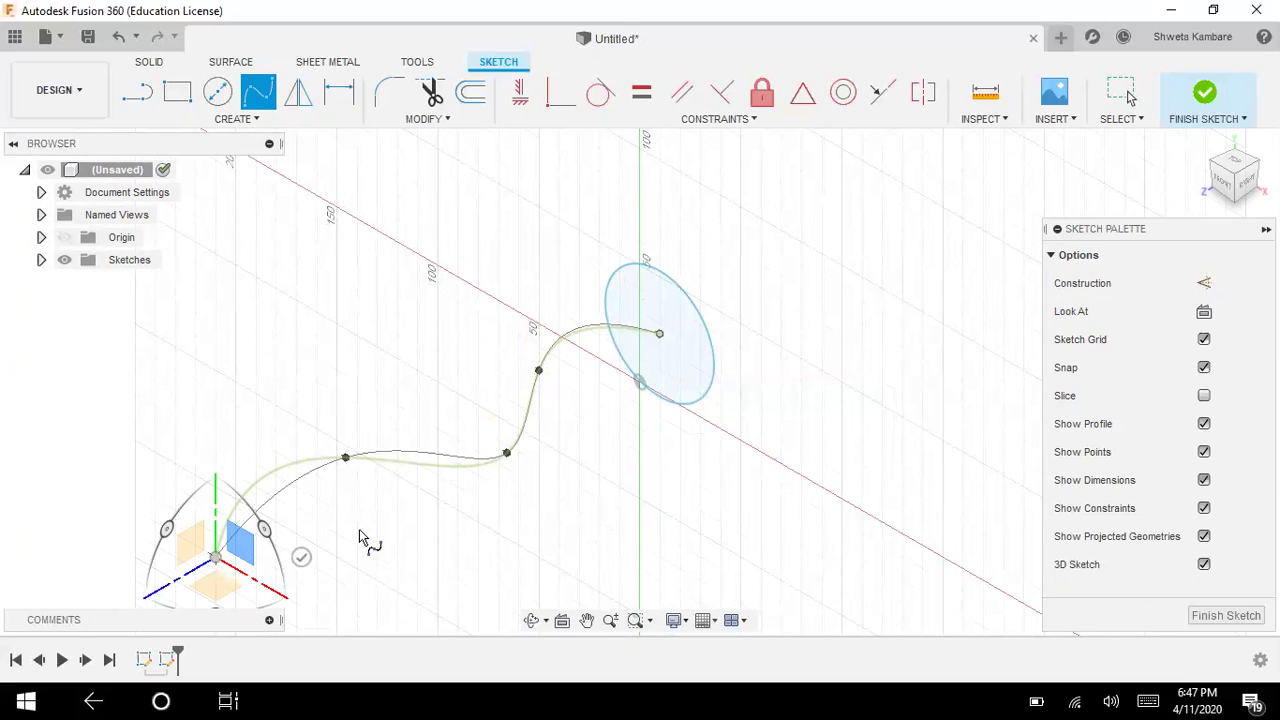
pyautogui.click(135, 603)
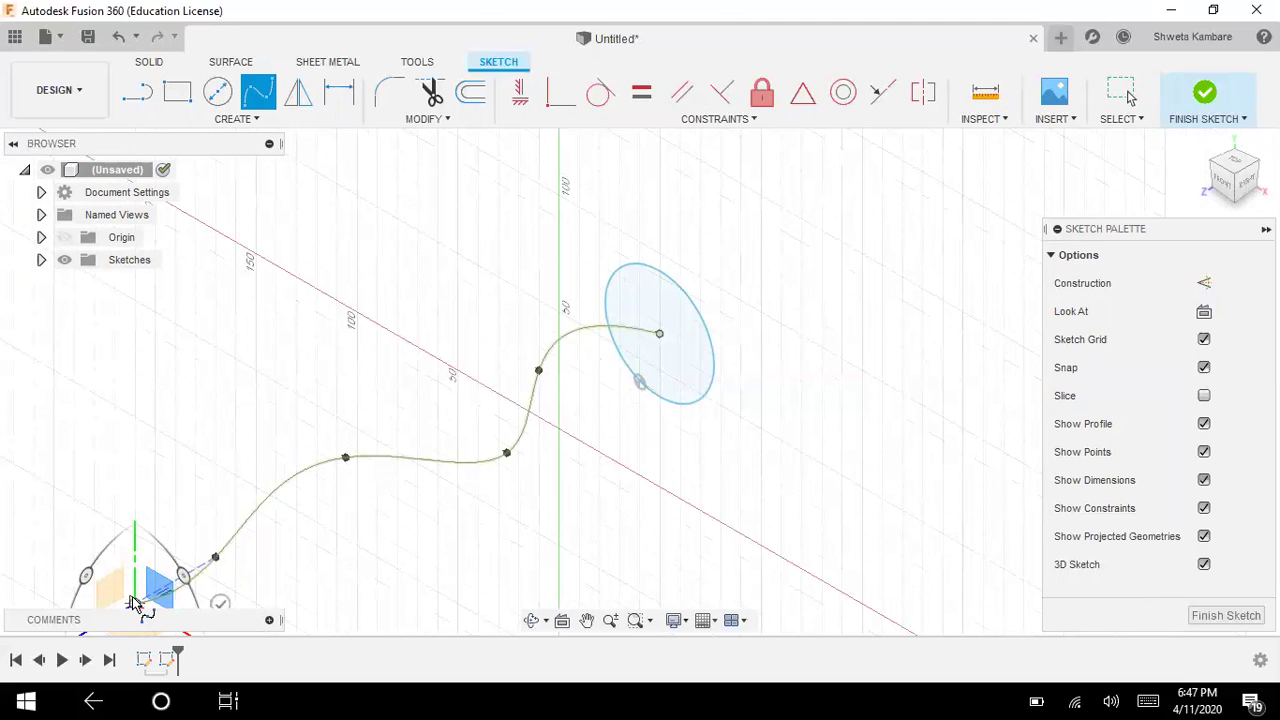
pyautogui.press('Escape')
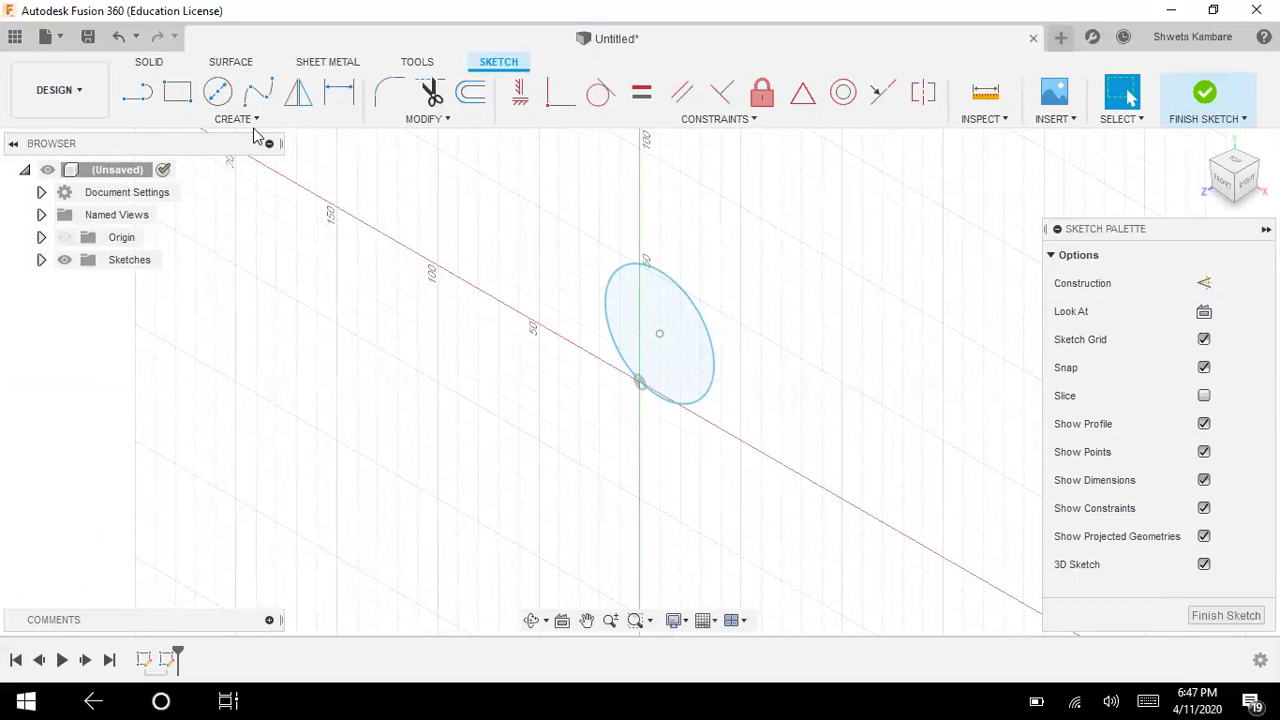
# - Draw a three-point fit spline from the circle's centre curving to the lower left, then finish the sketch
pyautogui.click(257, 92)
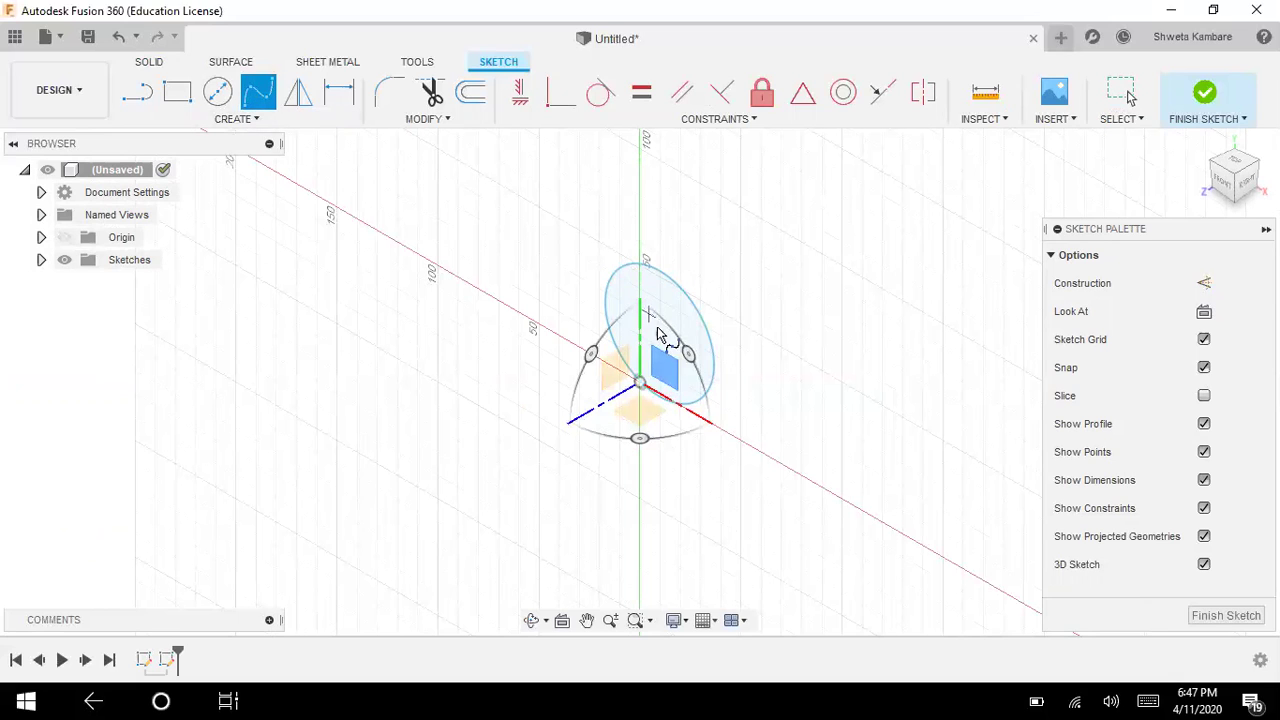
pyautogui.click(659, 336)
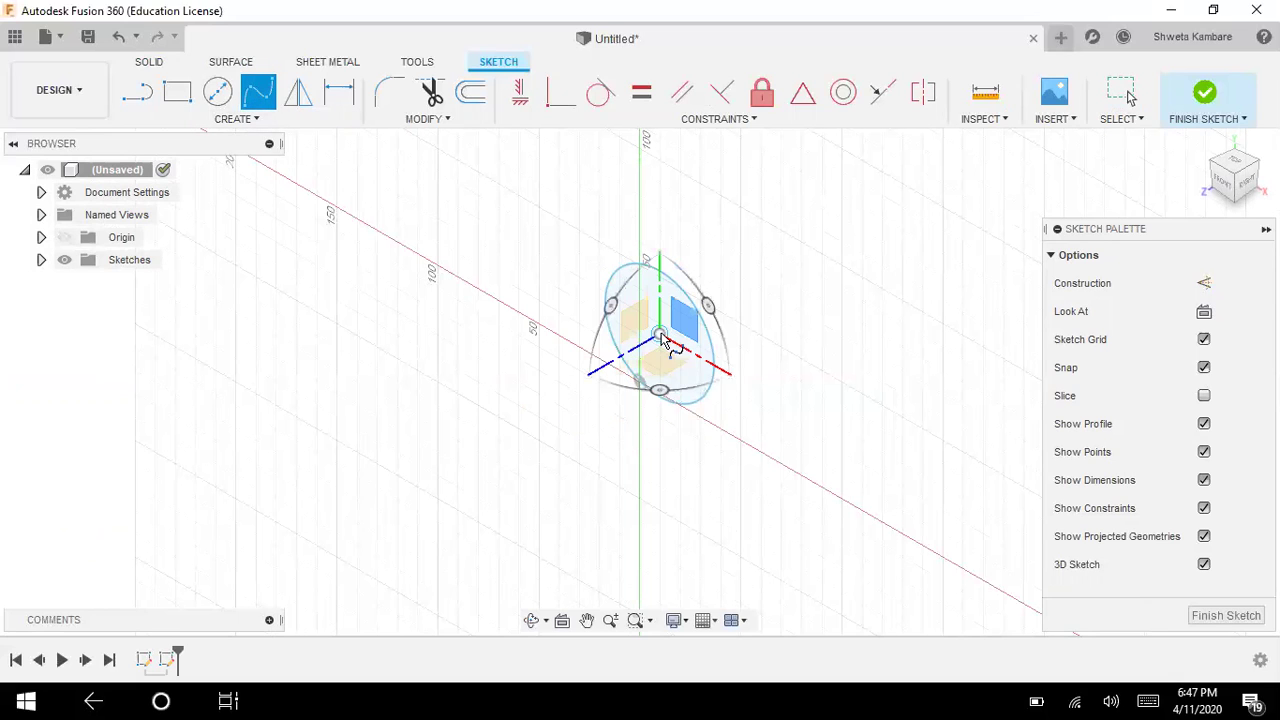
pyautogui.click(186, 404)
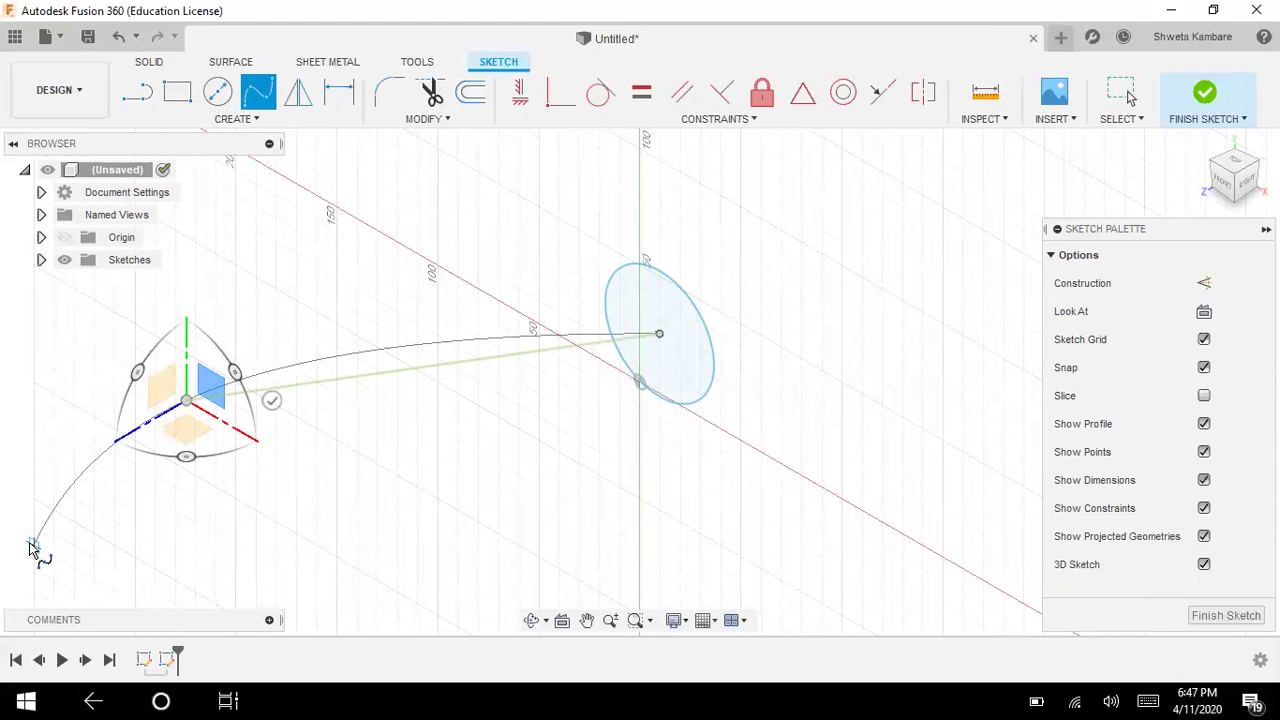
pyautogui.click(31, 548)
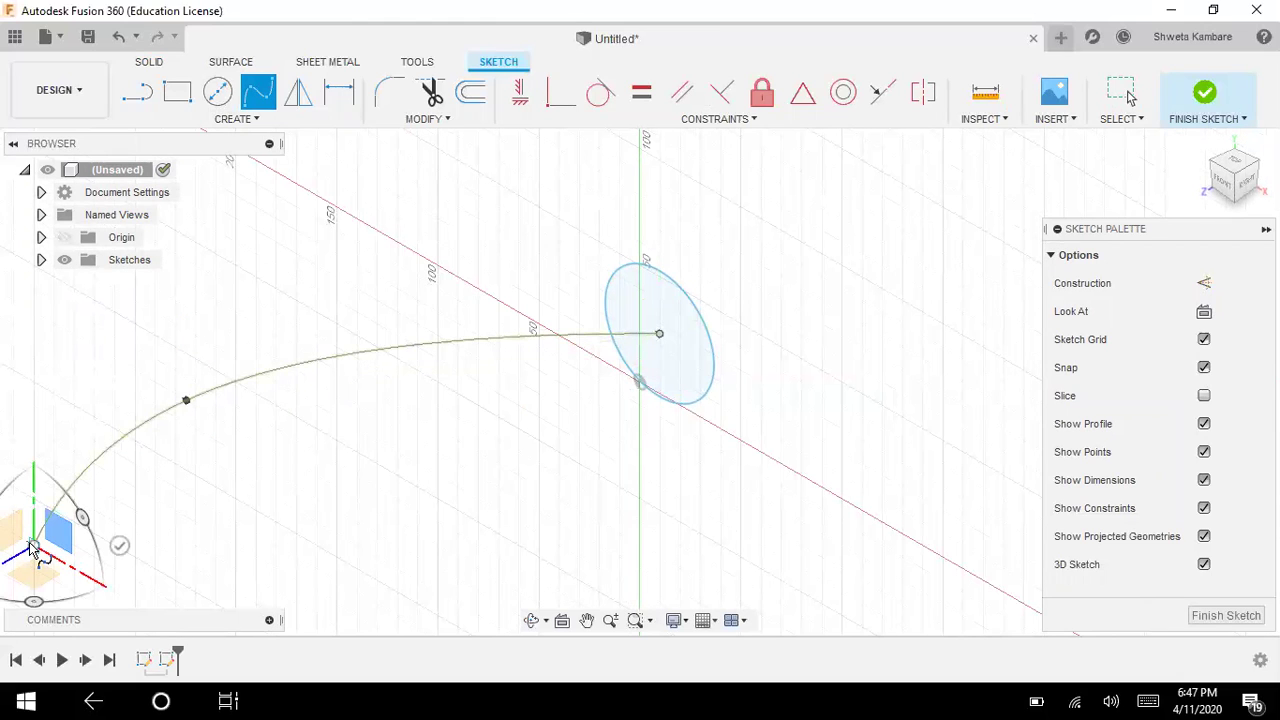
pyautogui.click(1226, 617)
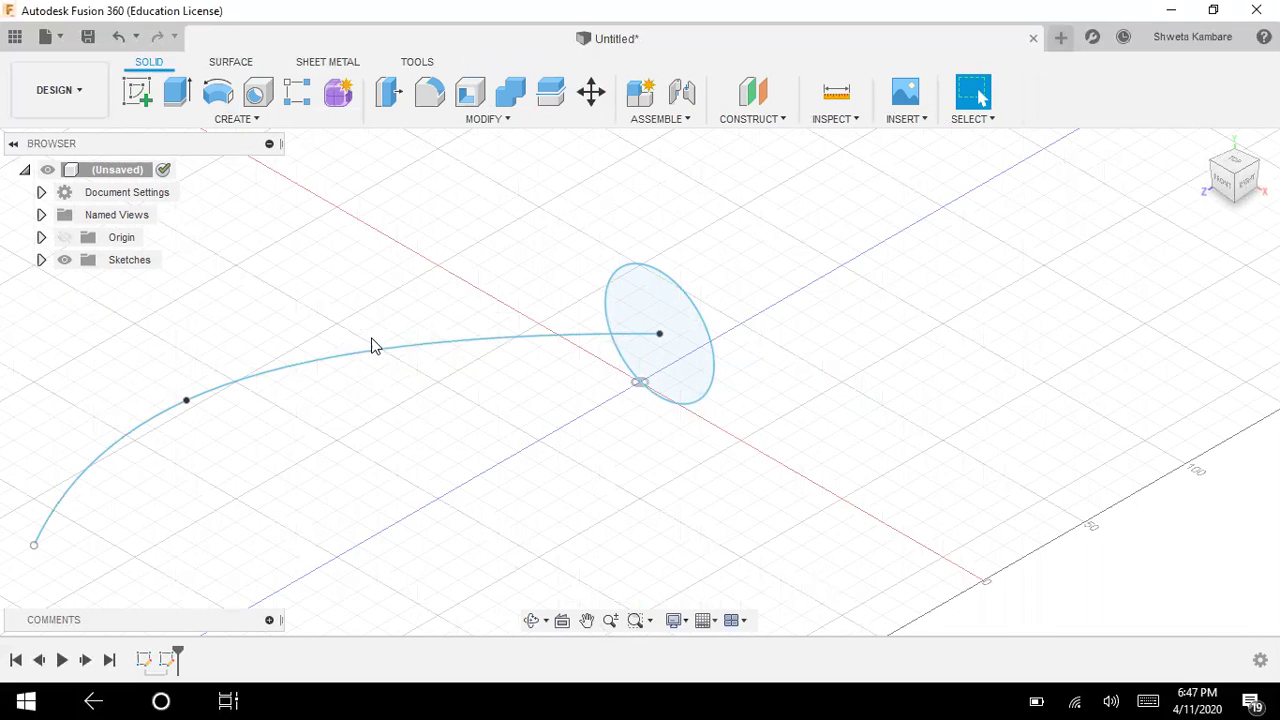
pyautogui.click(234, 119)
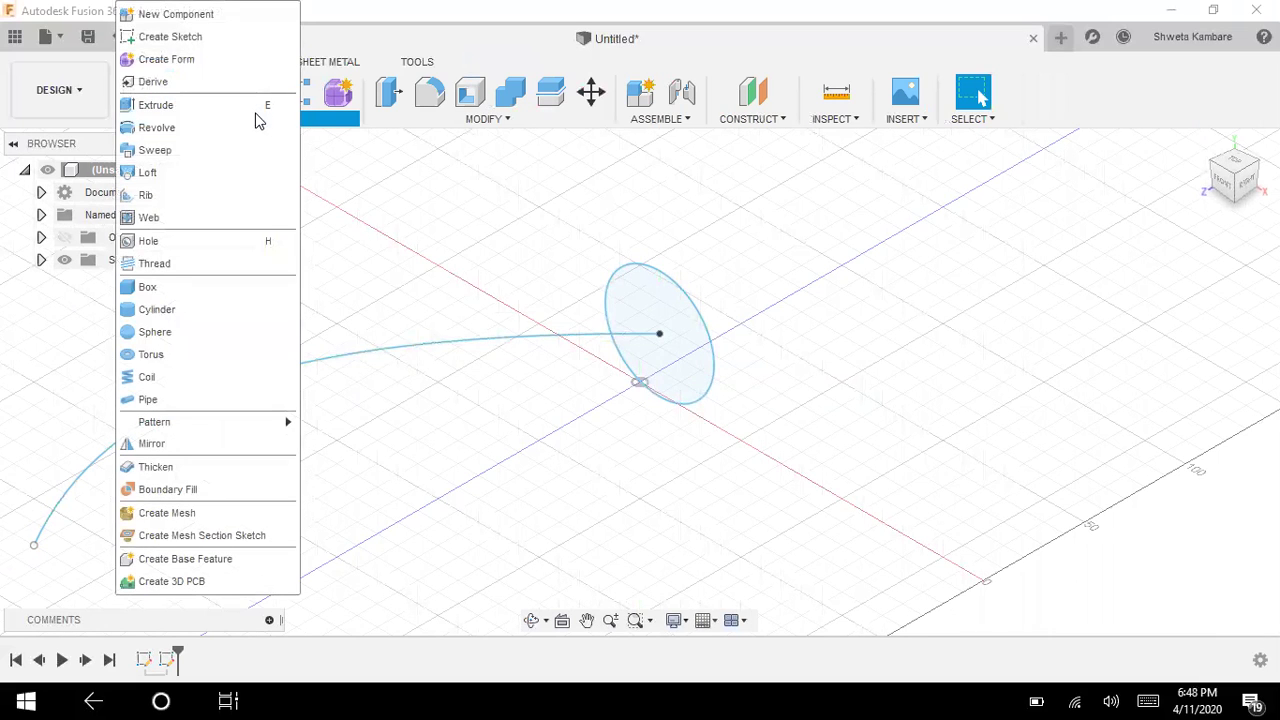
pyautogui.click(155, 150)
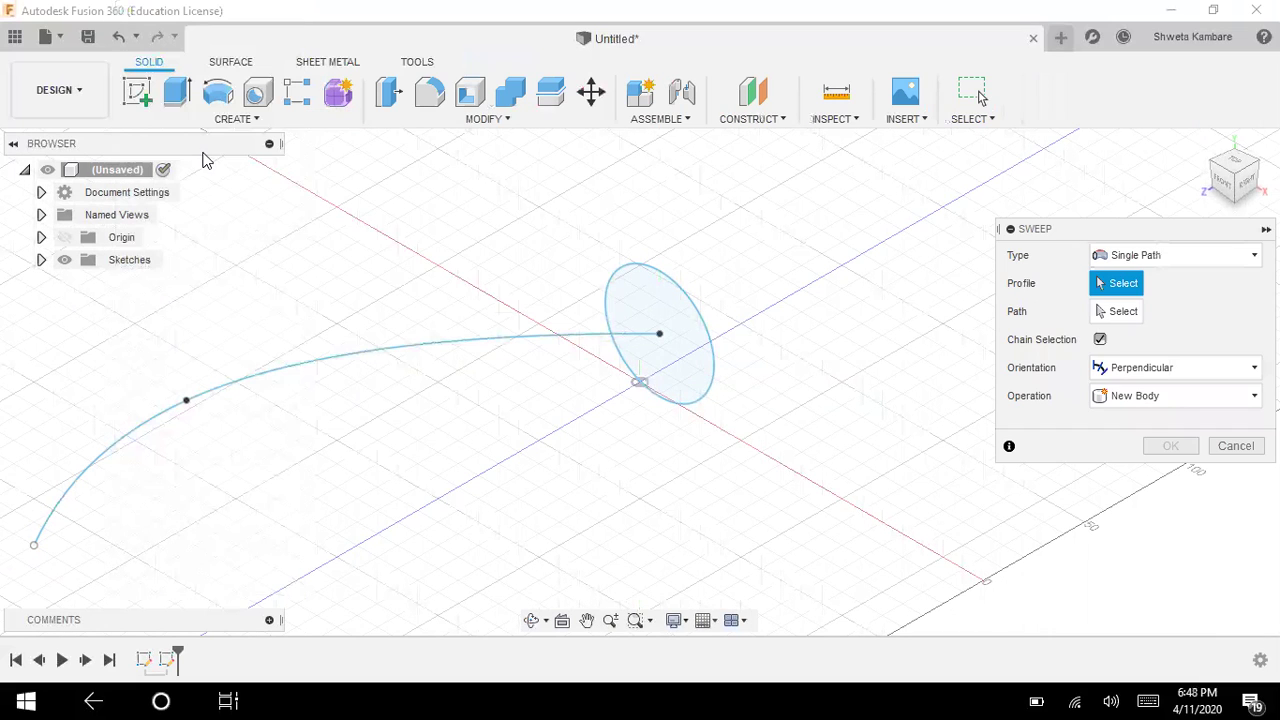
pyautogui.click(676, 330)
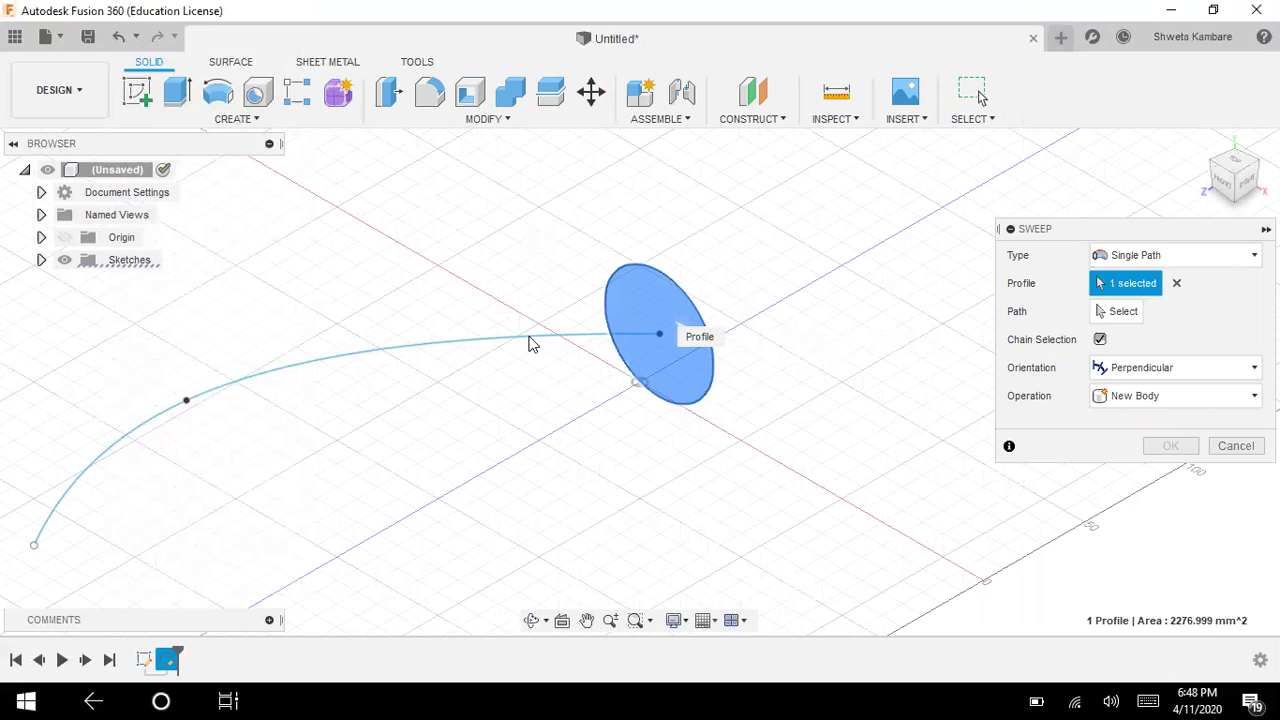
pyautogui.click(1124, 311)
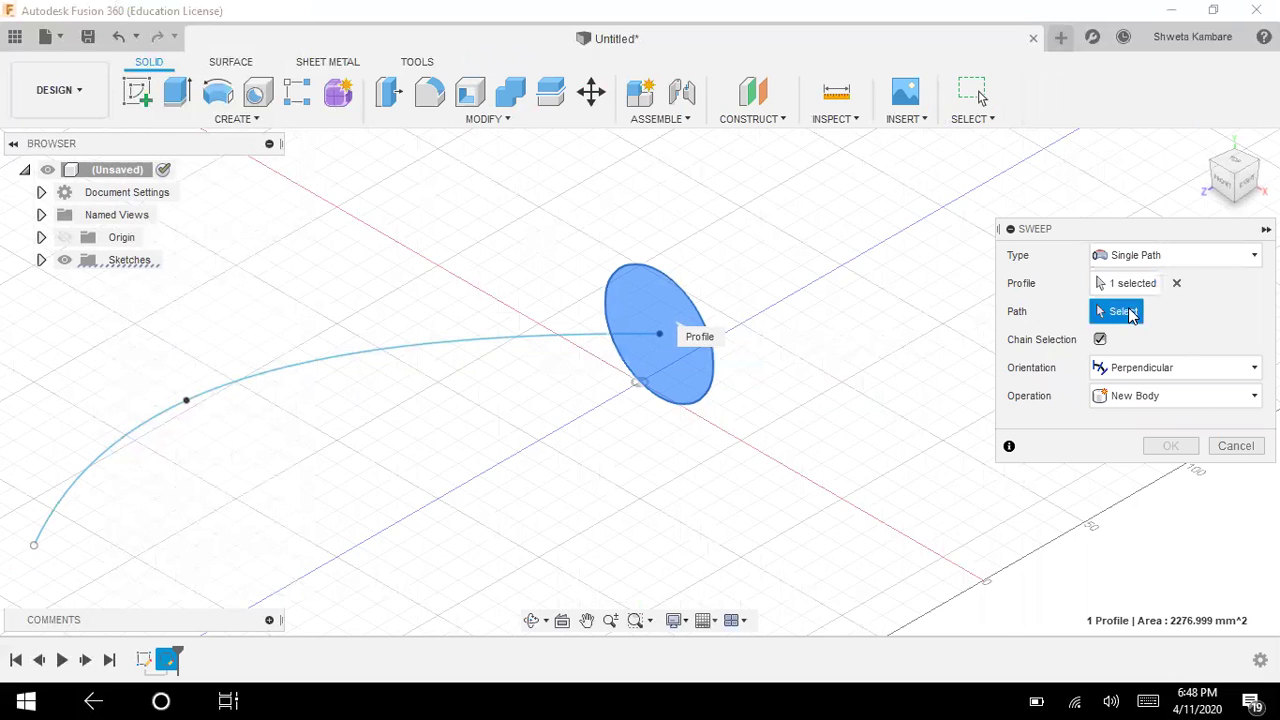
pyautogui.click(505, 343)
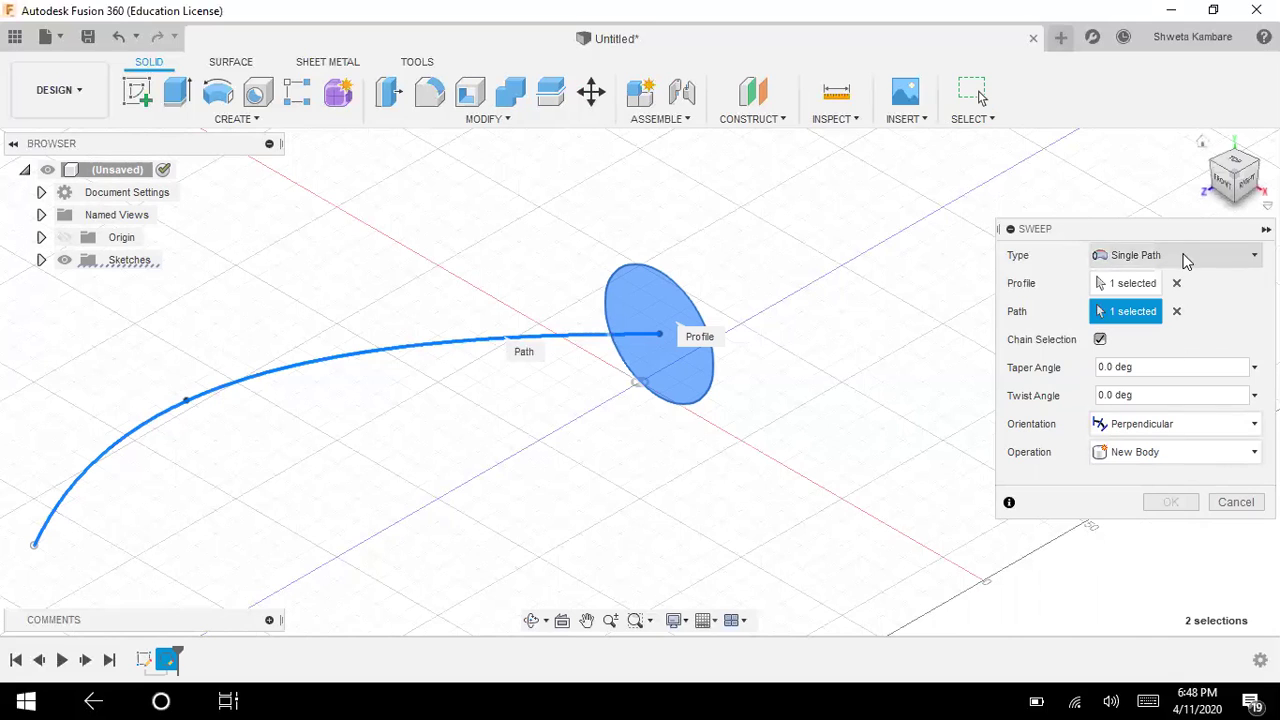
pyautogui.click(1185, 257)
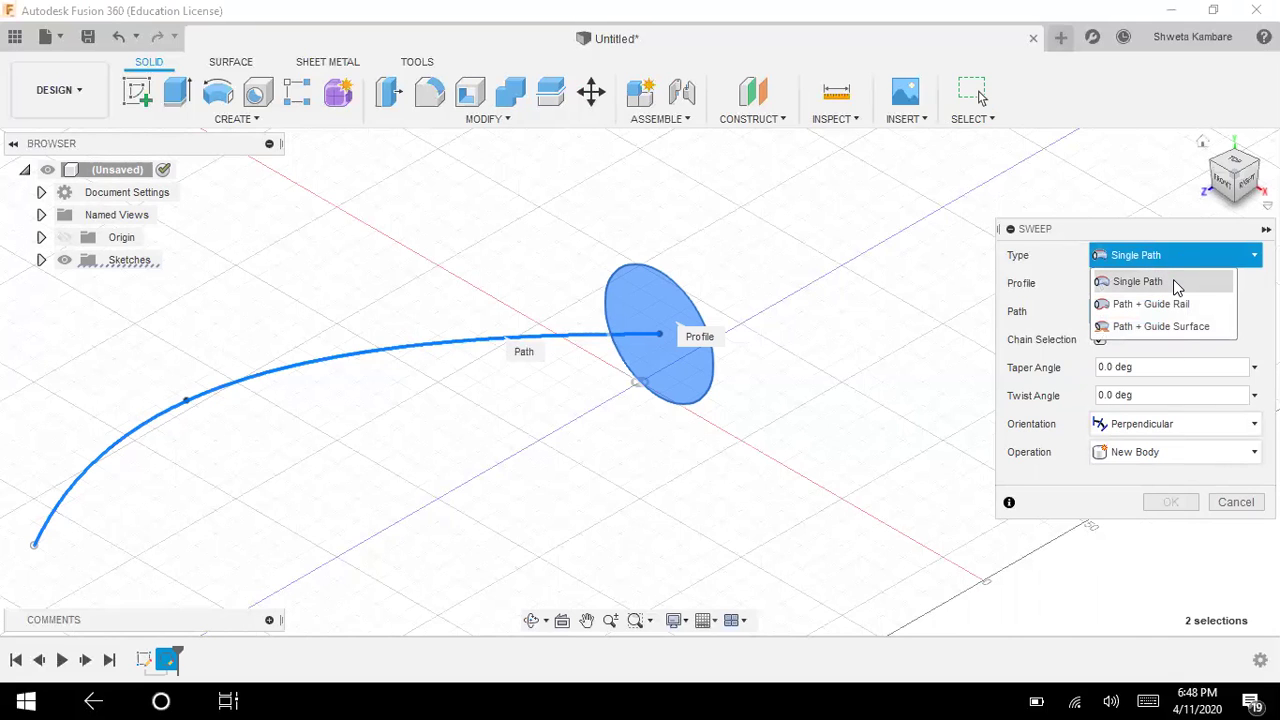
pyautogui.click(1173, 284)
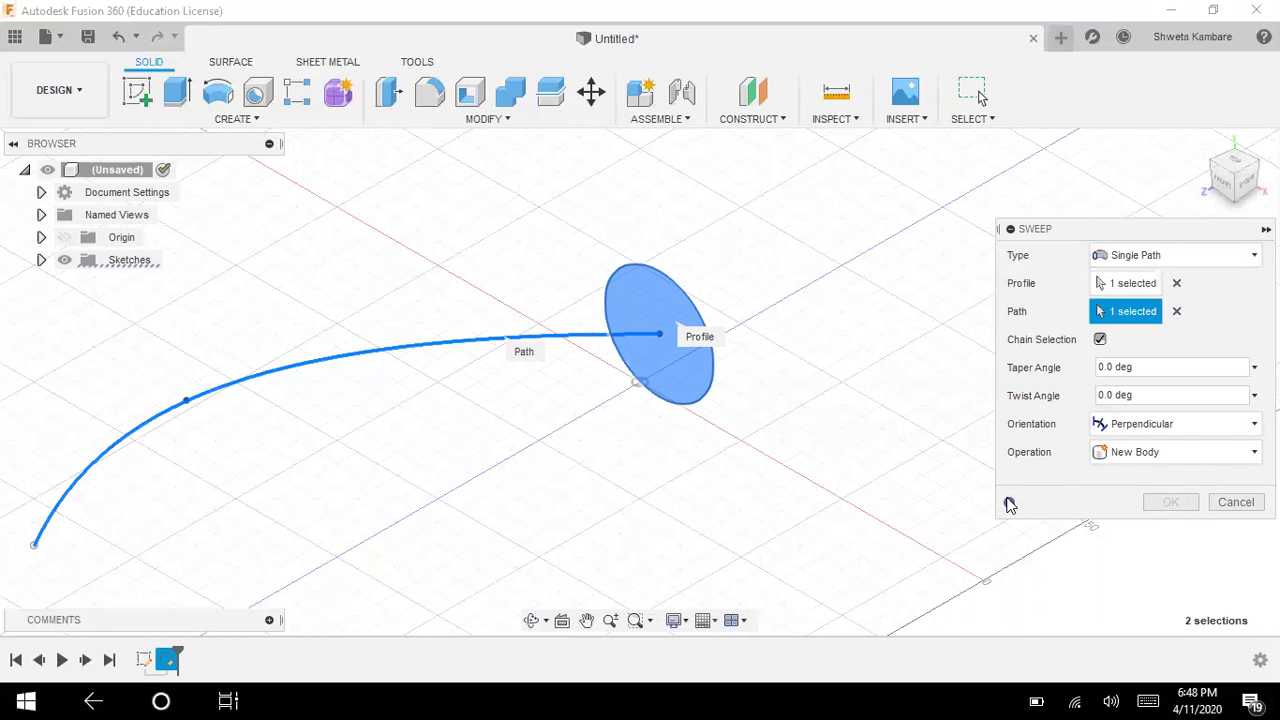
pyautogui.click(1009, 502)
# - Cancel the sweep and start a fresh sketch with the origin planes offered for selection
pyautogui.click(1234, 504)
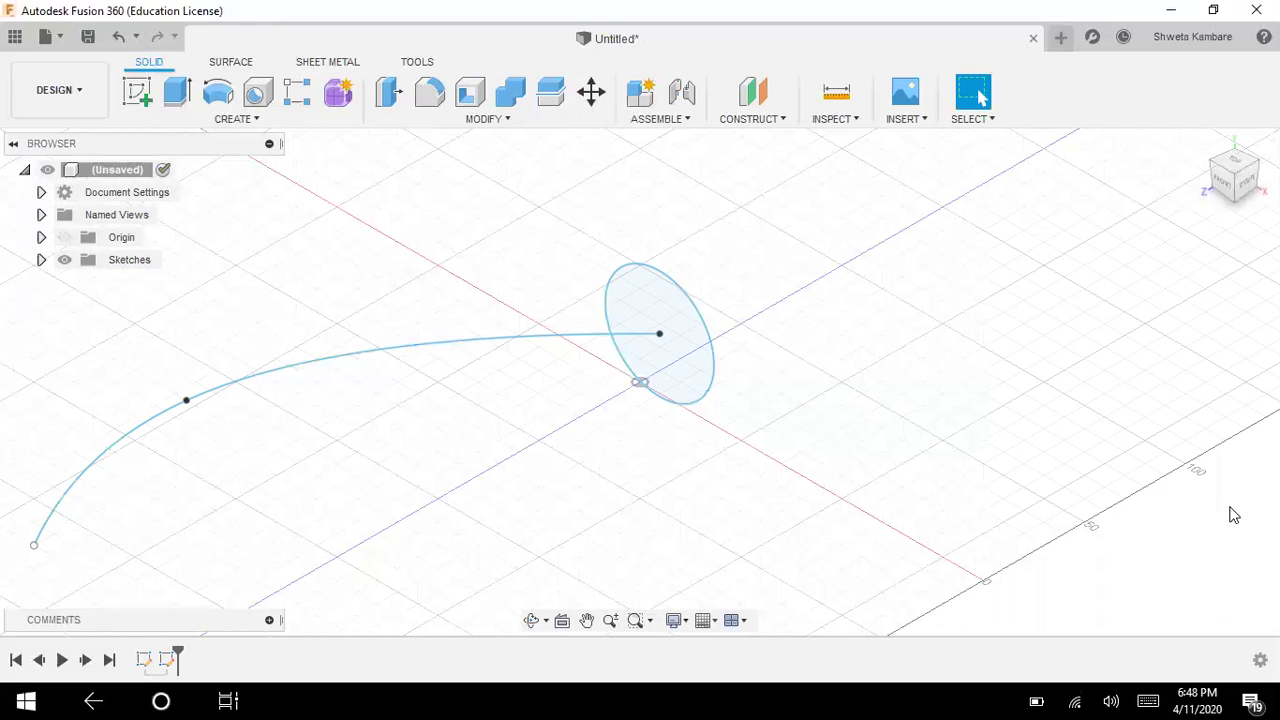
pyautogui.click(897, 405)
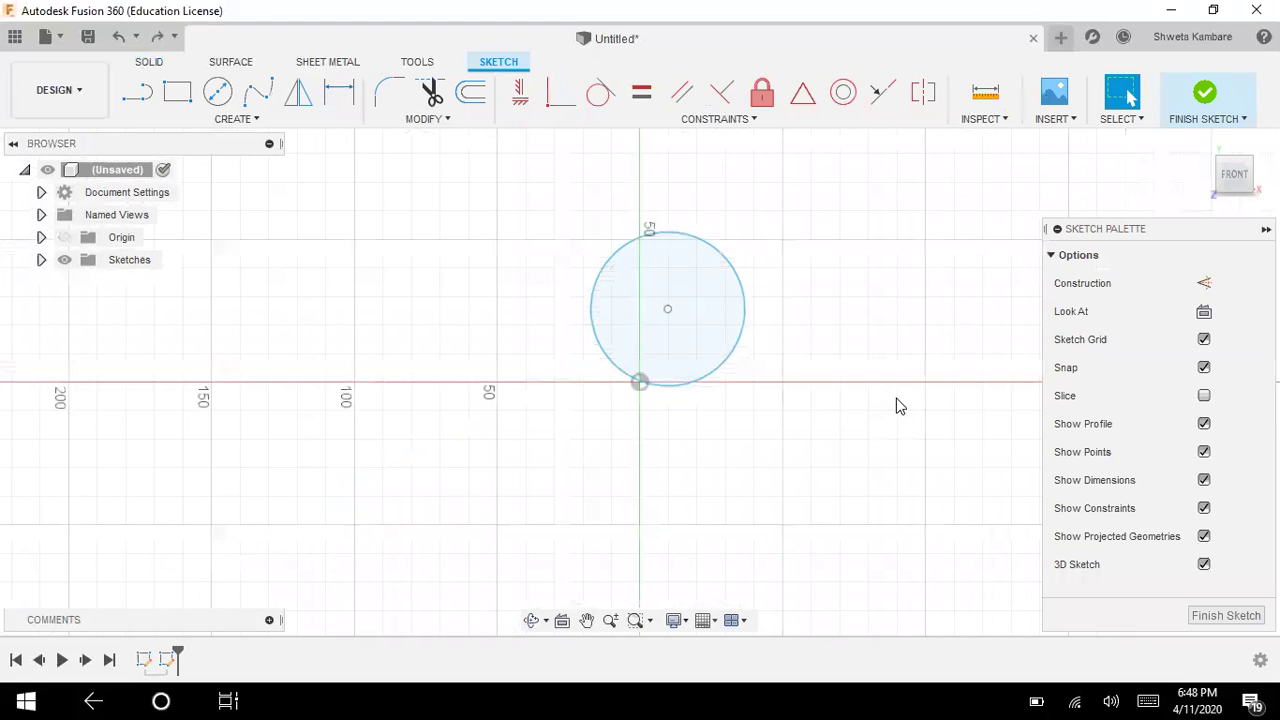
pyautogui.hotkey('ctrl', 'z')
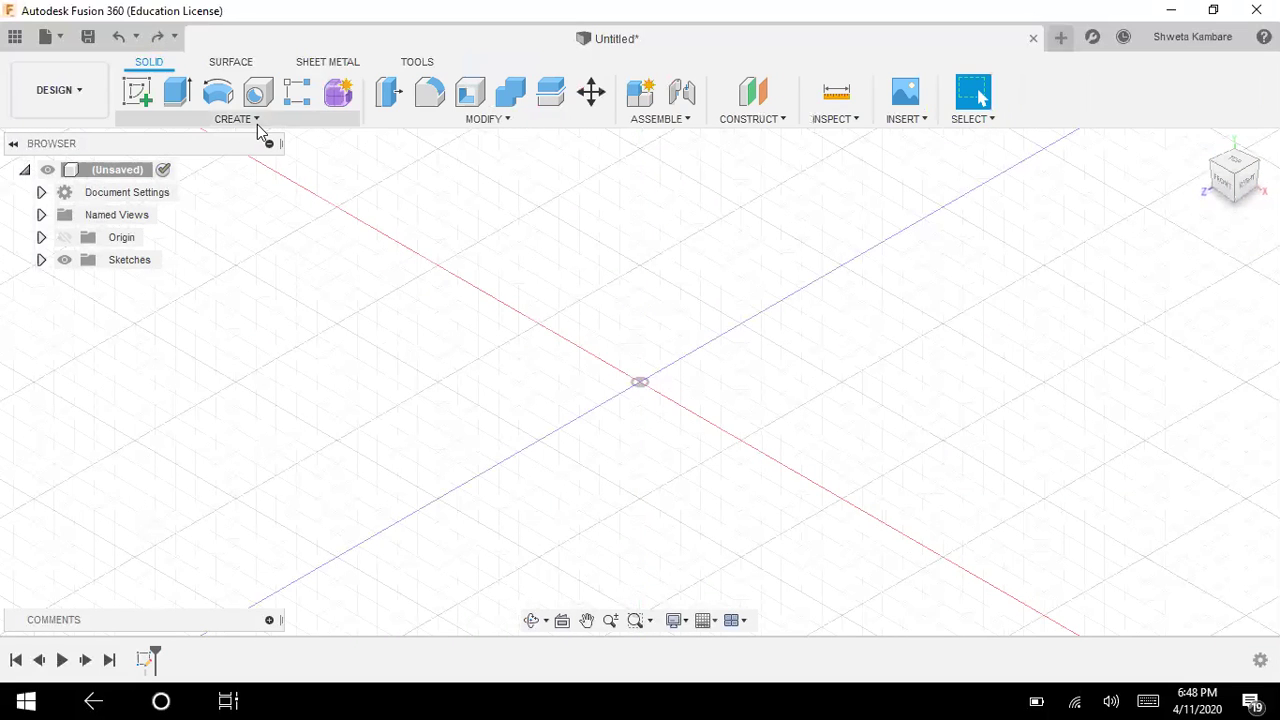
pyautogui.click(257, 120)
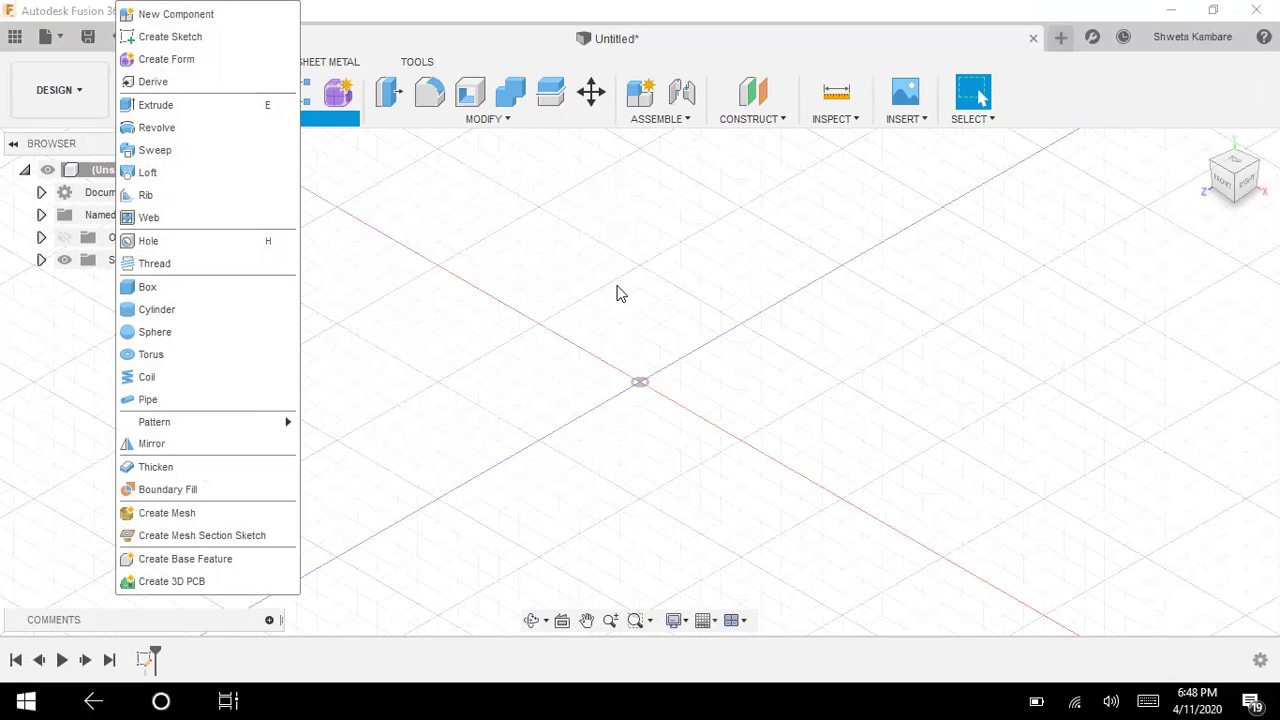
pyautogui.click(564, 291)
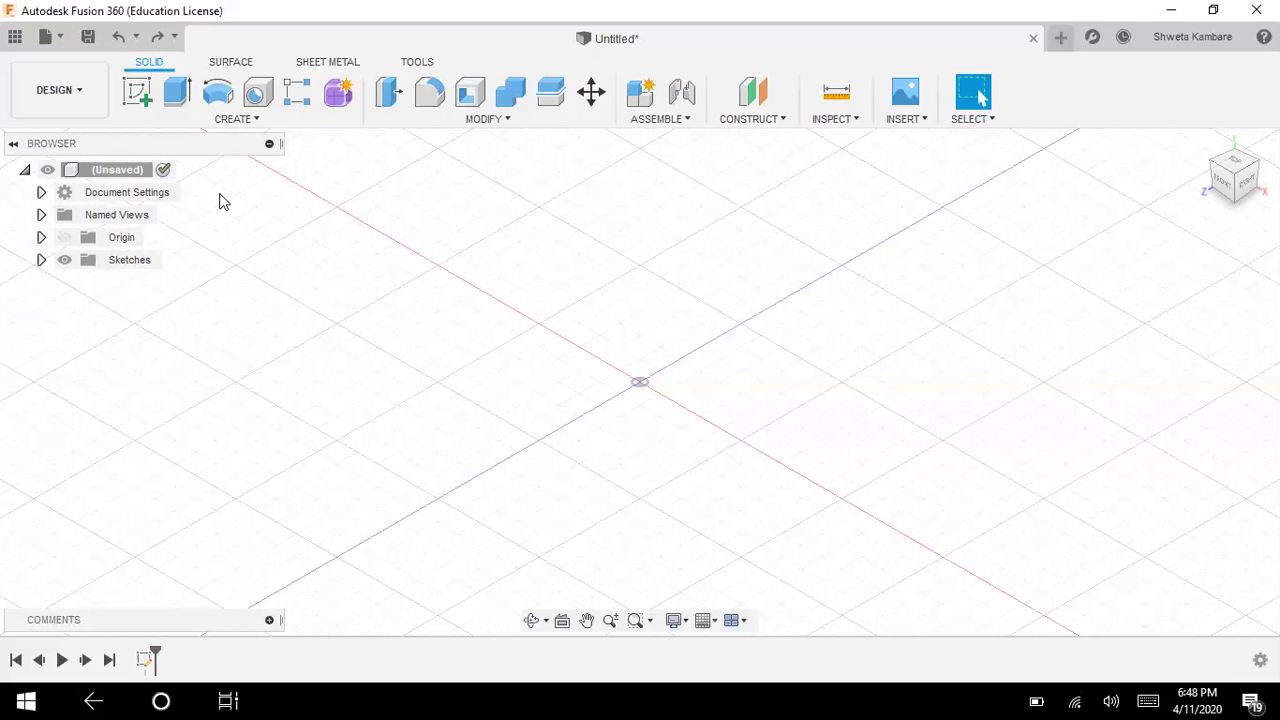
pyautogui.click(137, 91)
# - Draw a roughly 93 mm circle centred on the origin on the XZ ground plane and finish the sketch
pyautogui.click(603, 360)
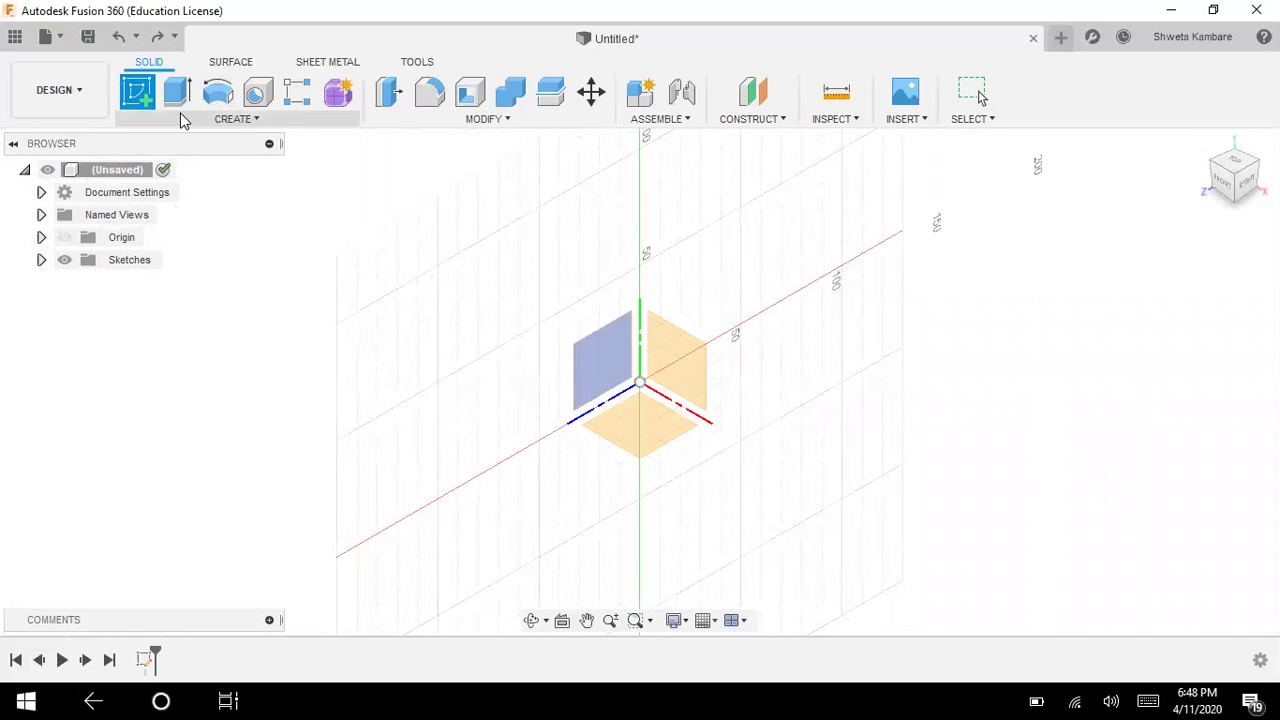
pyautogui.click(649, 437)
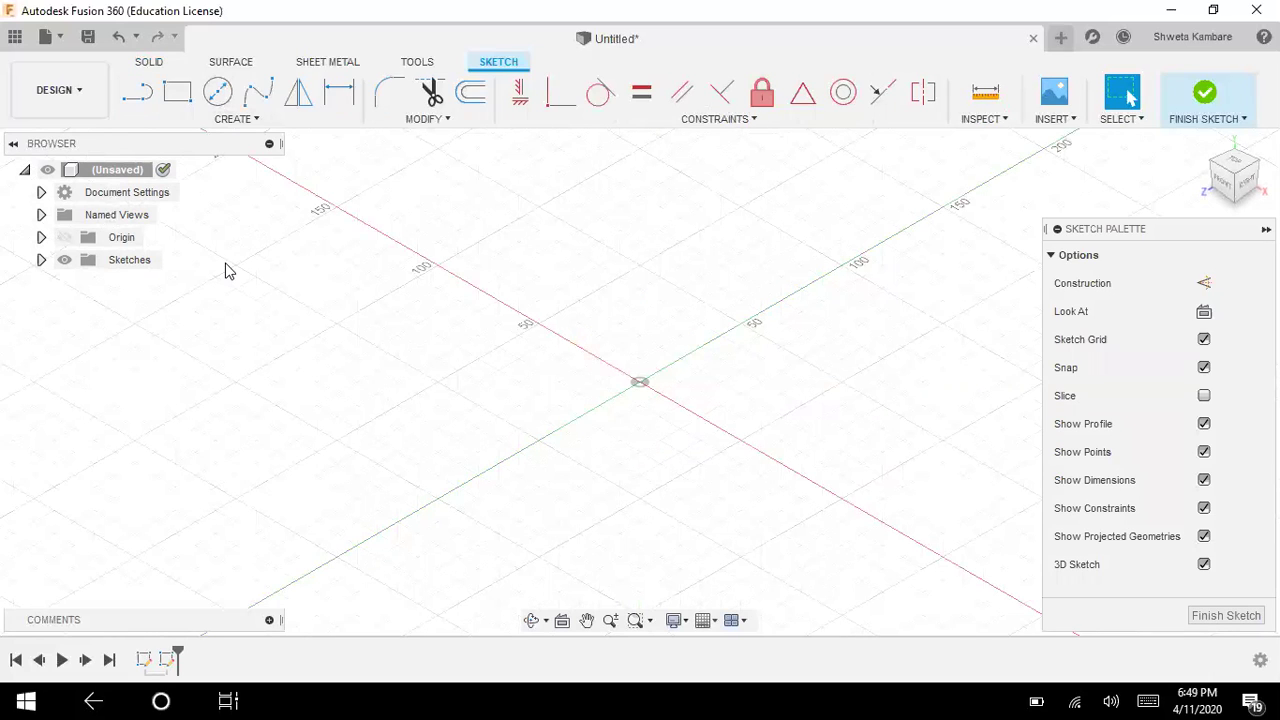
pyautogui.click(219, 98)
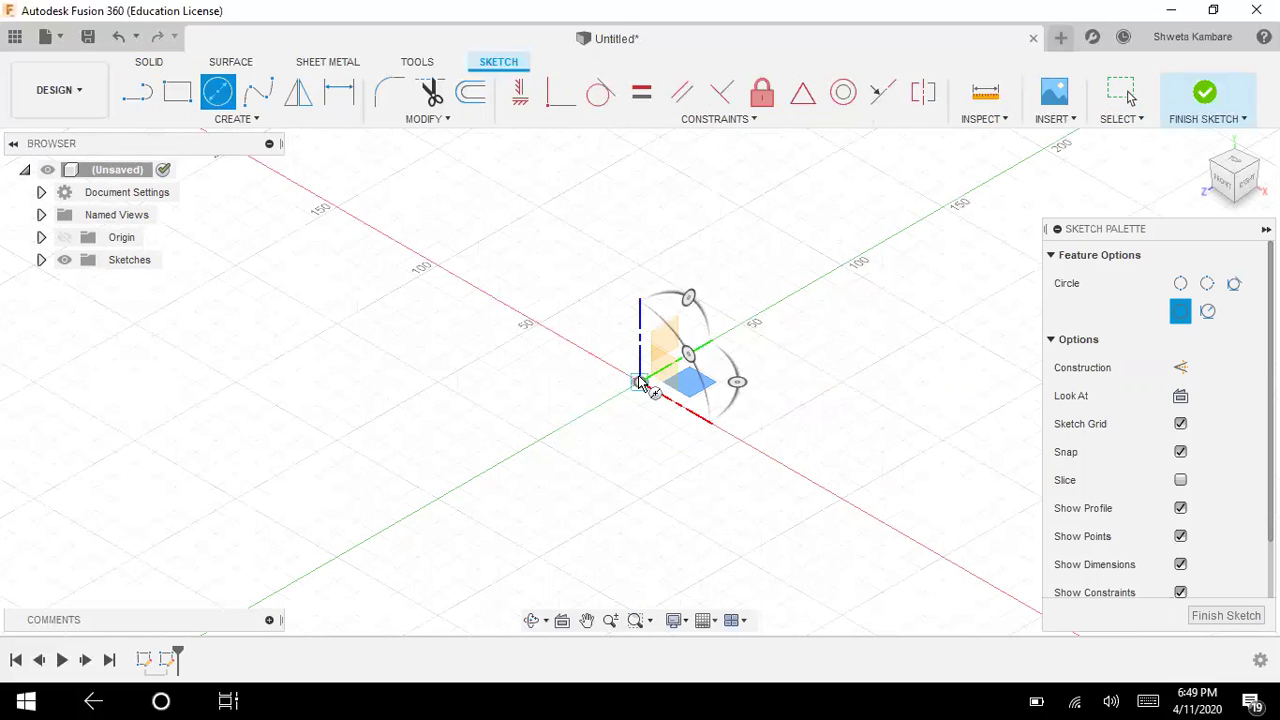
pyautogui.click(640, 381)
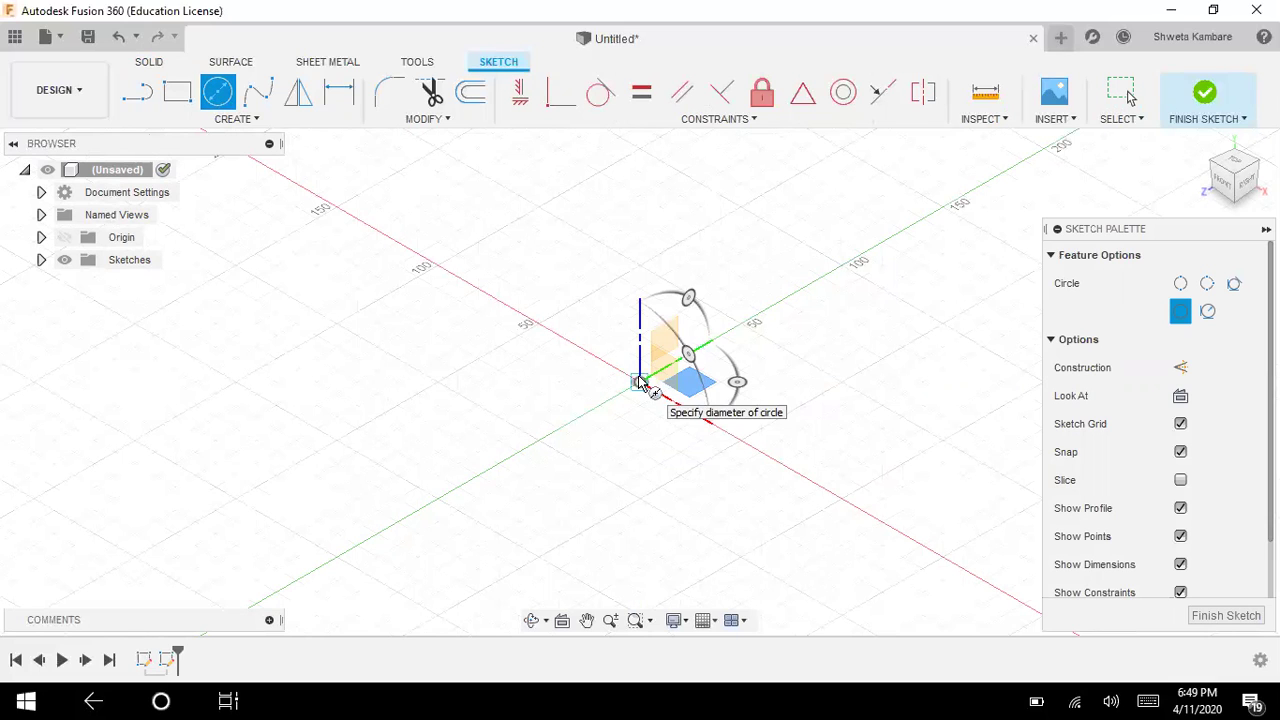
pyautogui.click(762, 428)
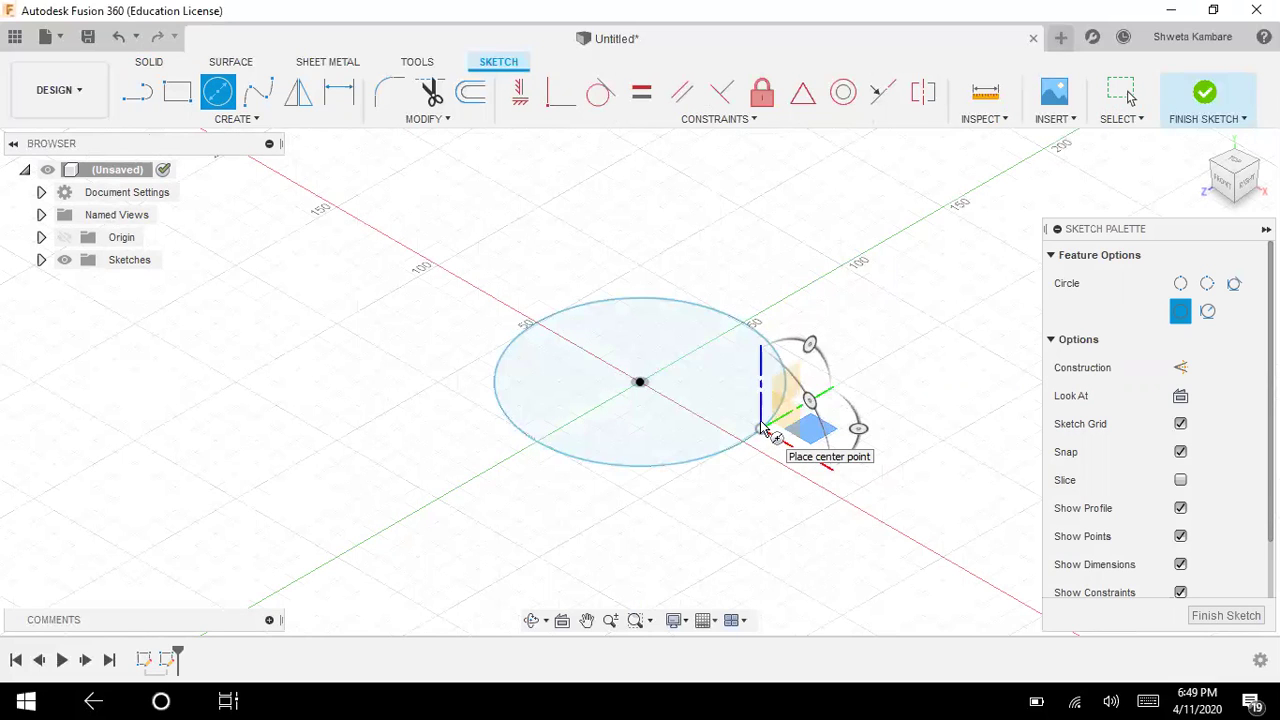
pyautogui.click(1224, 616)
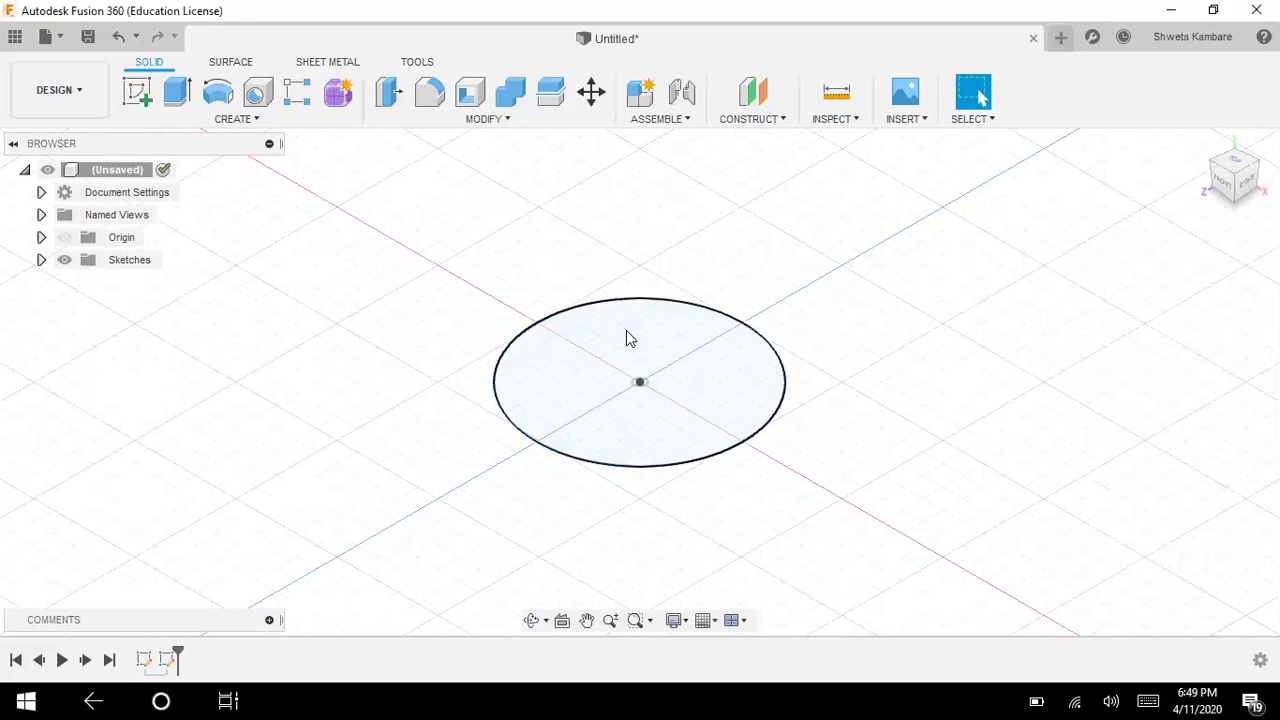
# - Create Plane1, an offset plane 70 mm above the circle profile
pyautogui.click(769, 122)
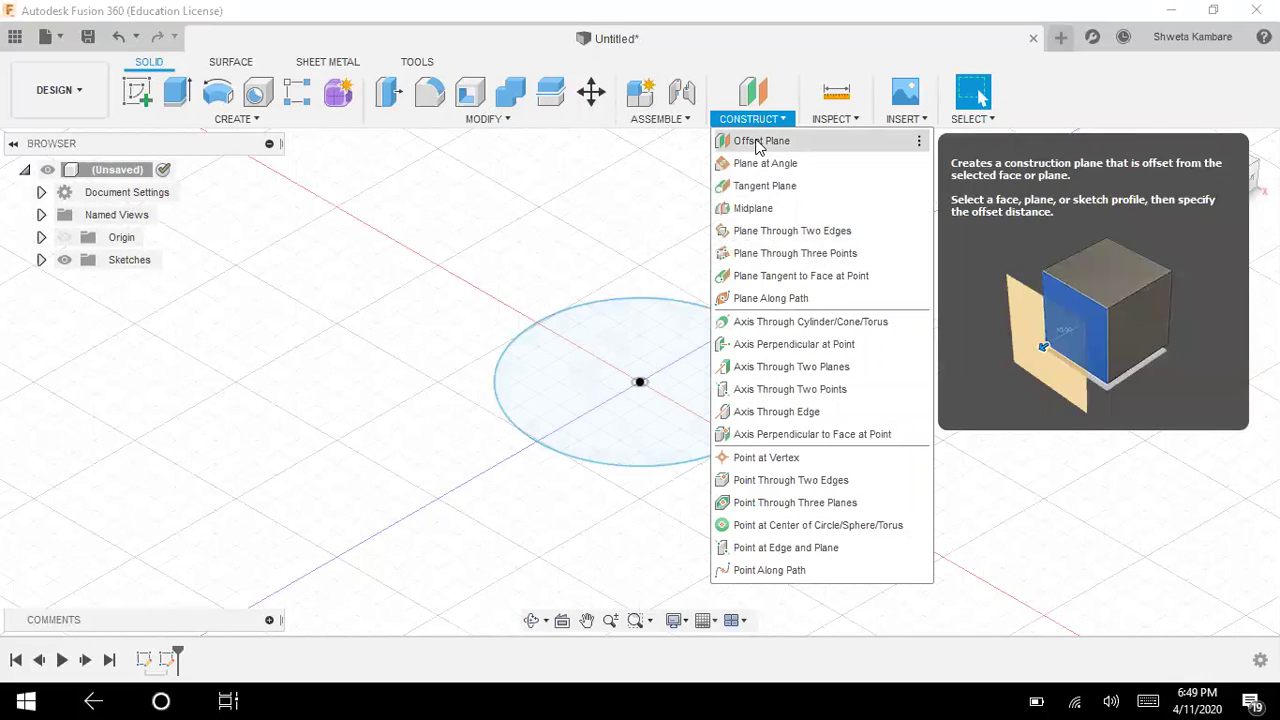
pyautogui.click(755, 141)
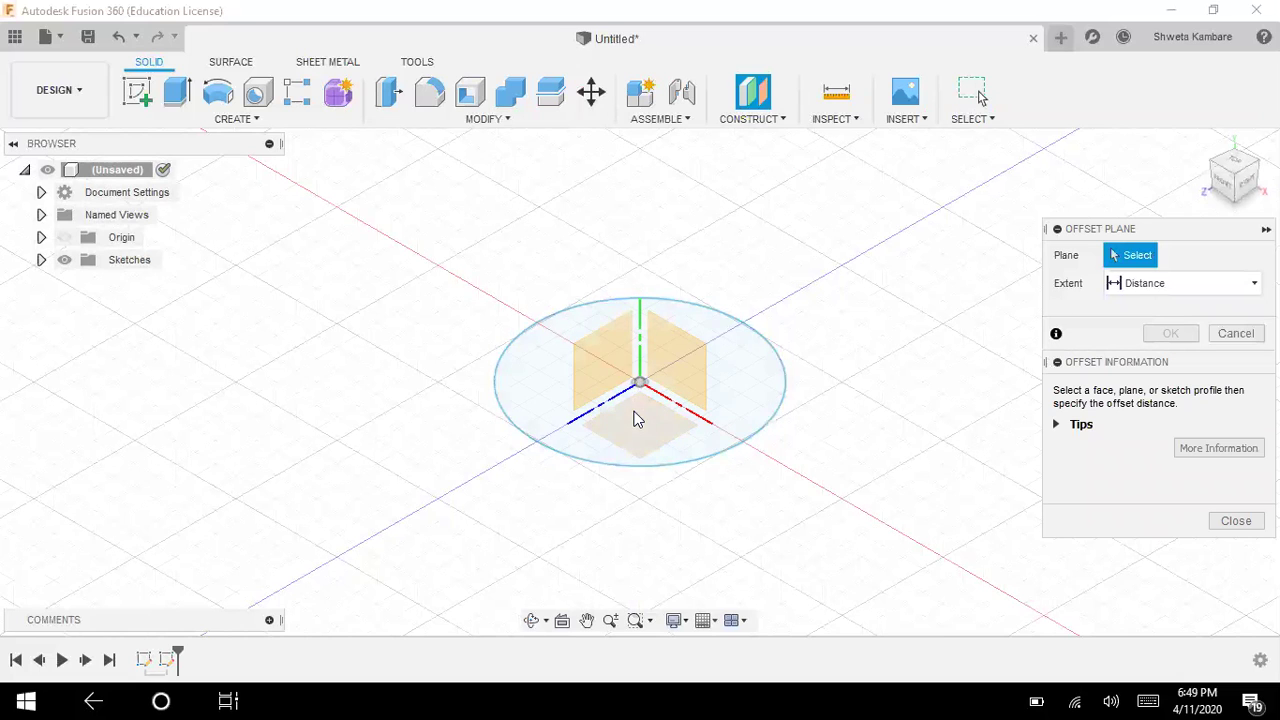
pyautogui.click(733, 395)
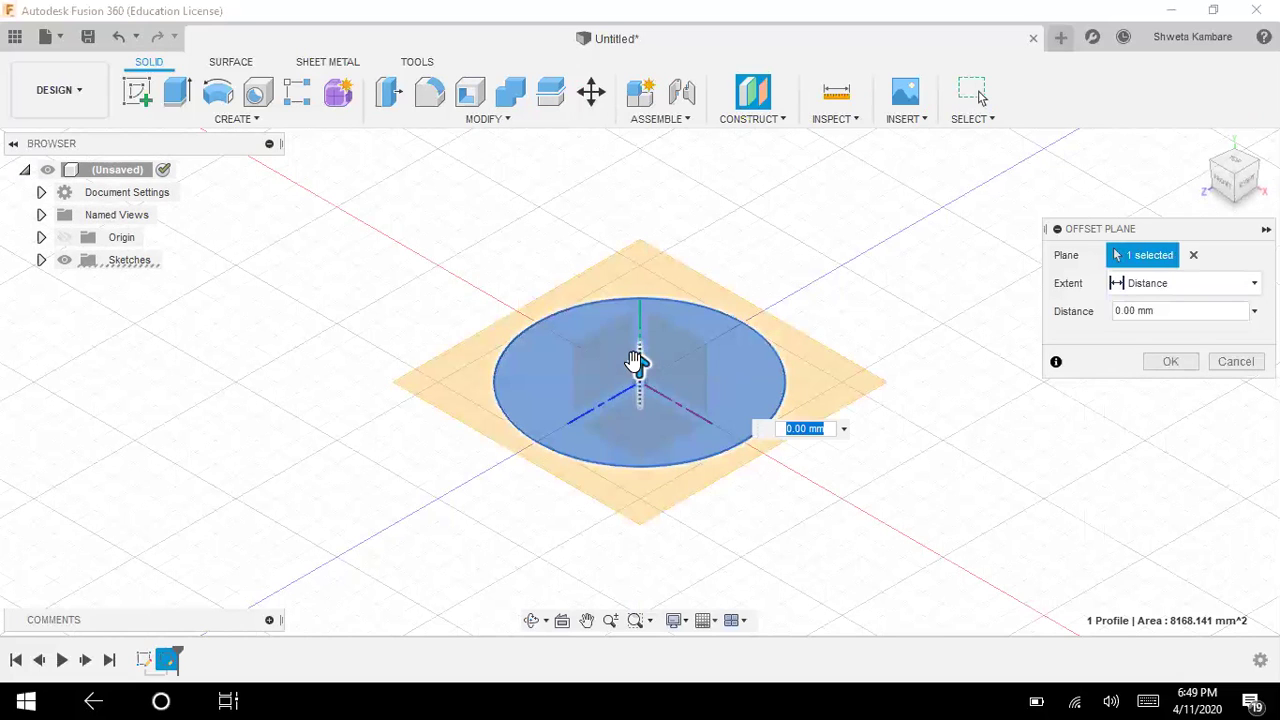
pyautogui.moveTo(640, 362); pyautogui.dragTo(614, 191)
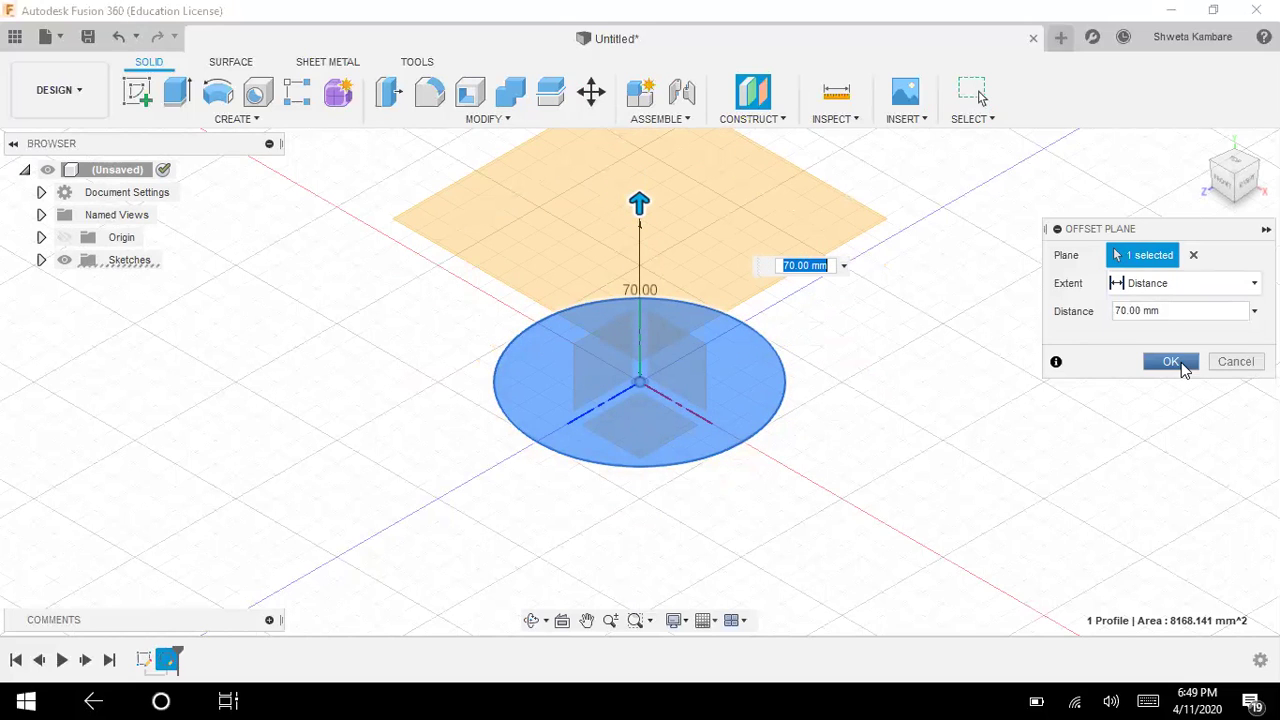
pyautogui.click(1171, 362)
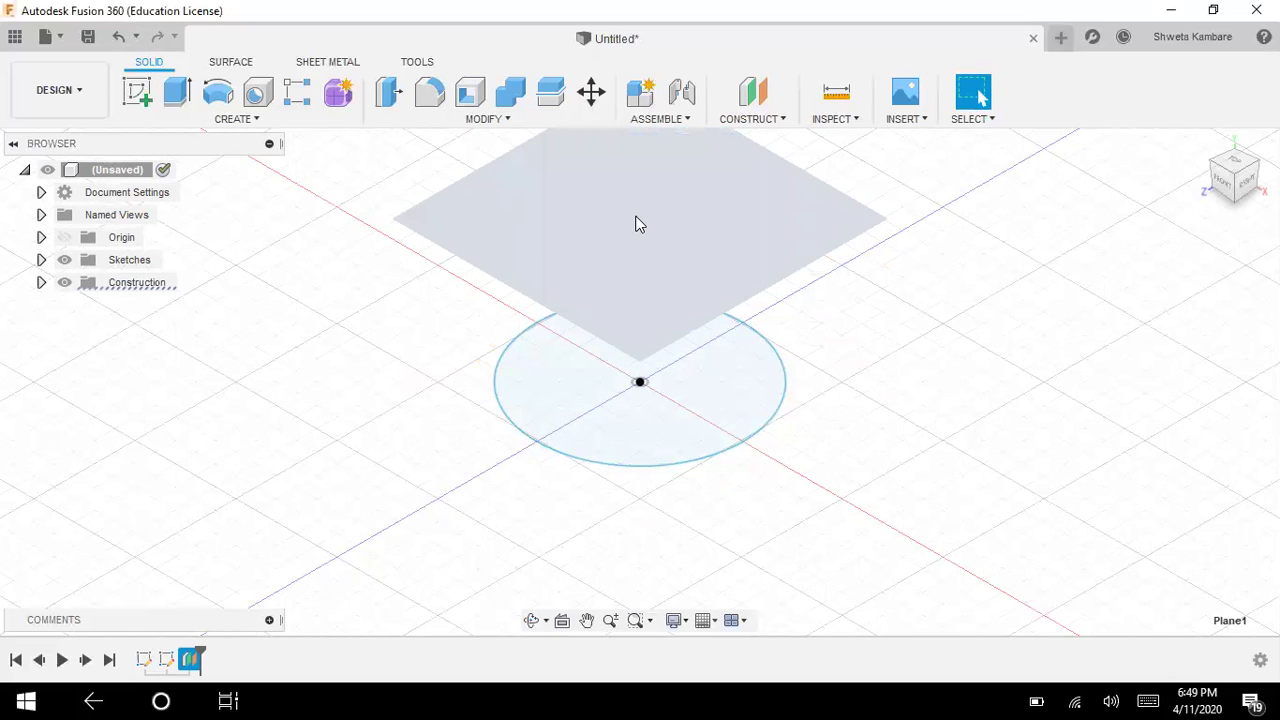
# - Sketch a 140 mm by 90 mm two-point rectangle on Plane1 and finish the sketch
pyautogui.click(484, 222)
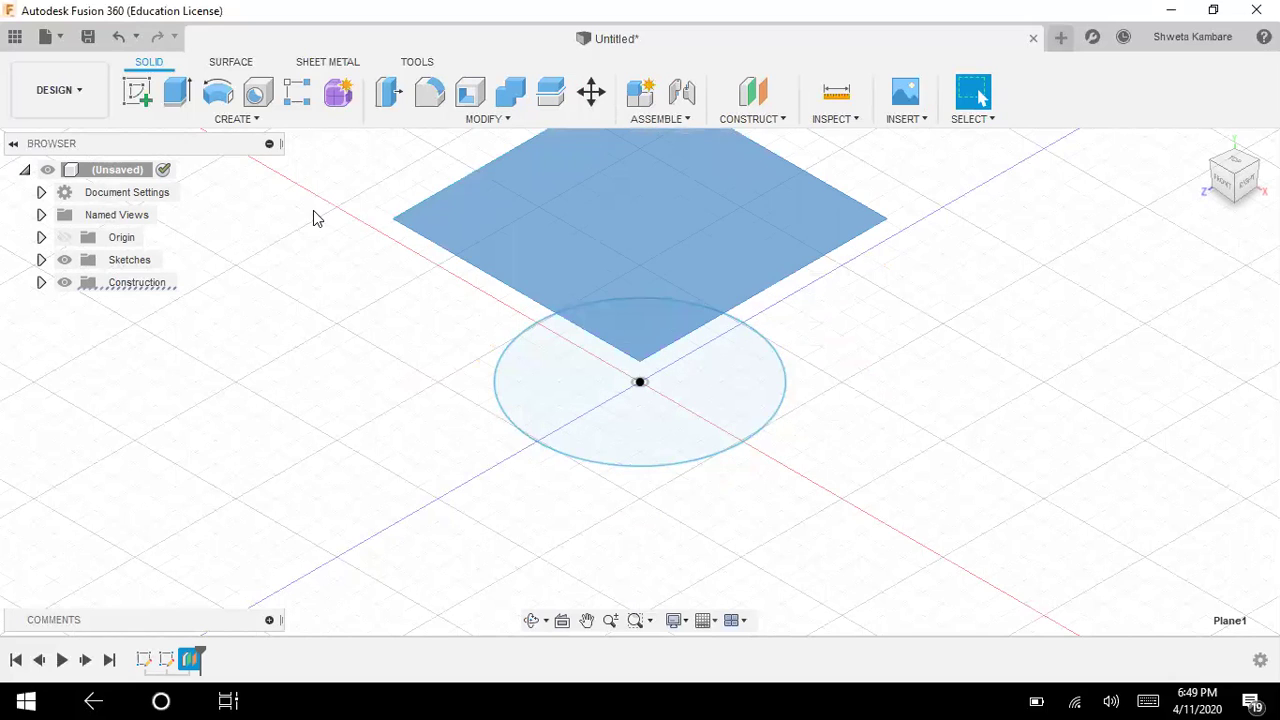
pyautogui.click(139, 105)
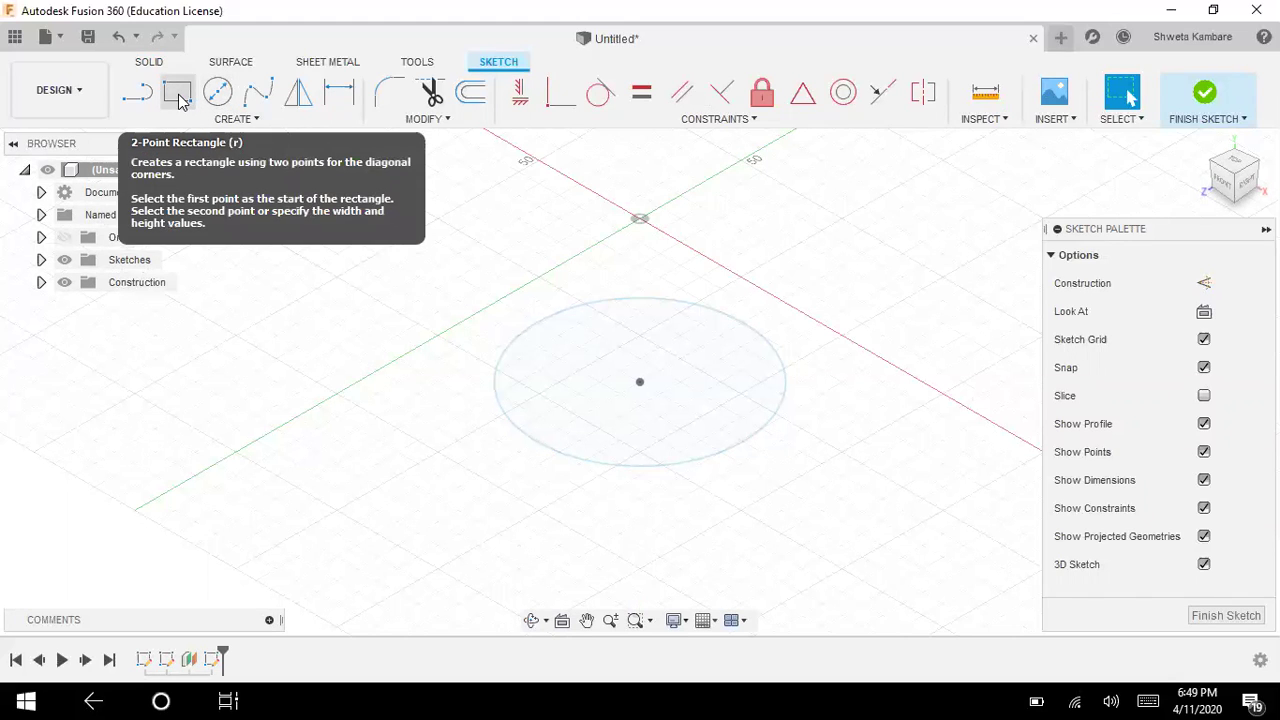
pyautogui.click(178, 95)
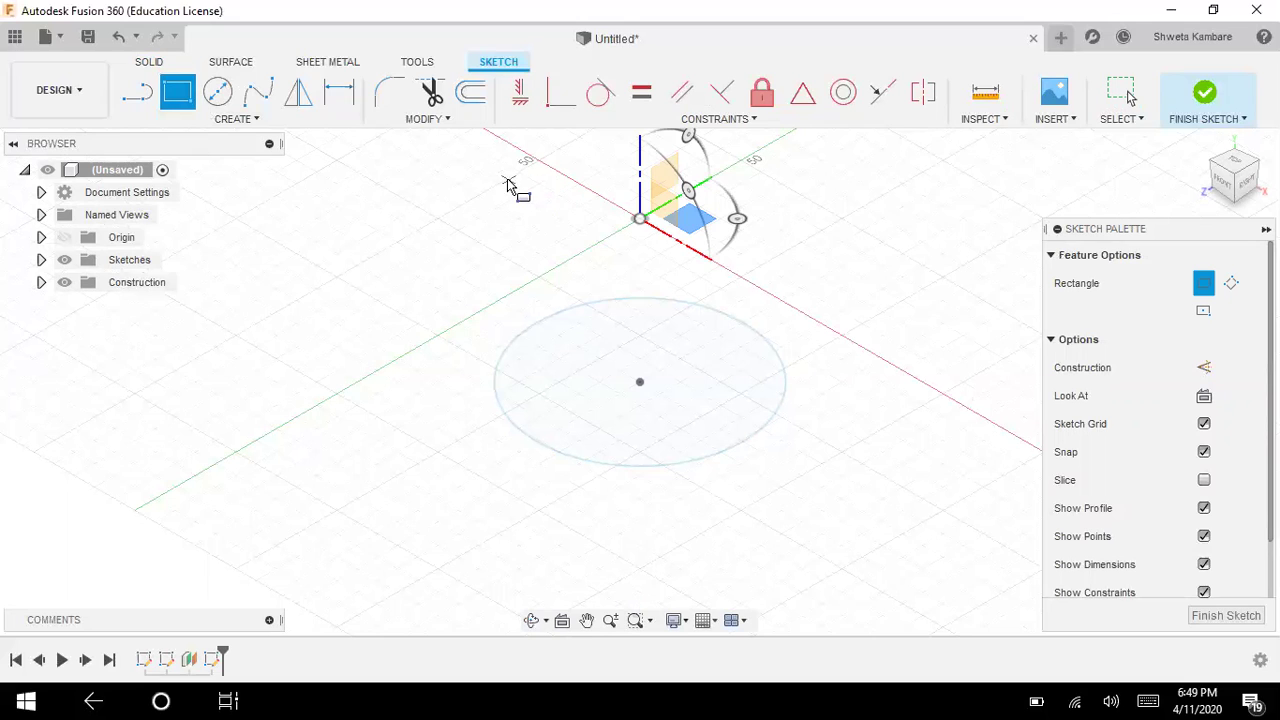
pyautogui.click(457, 207)
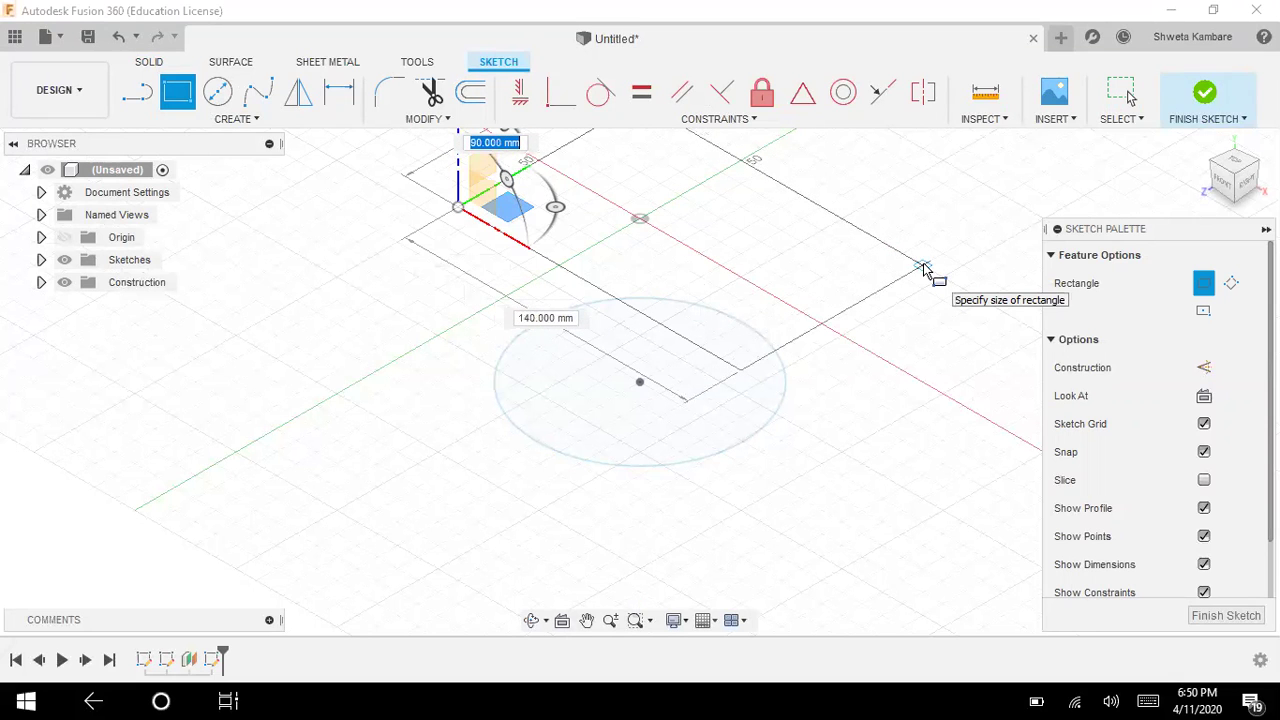
pyautogui.click(922, 266)
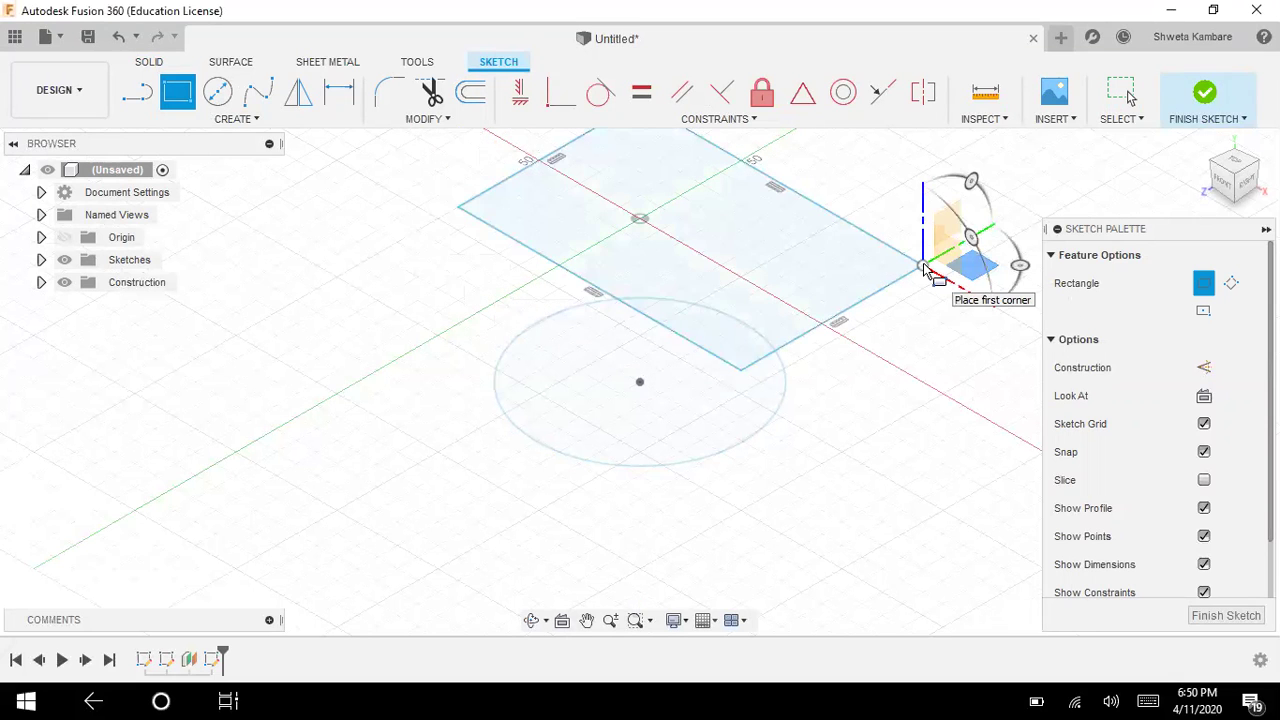
pyautogui.click(1207, 615)
pyautogui.click(786, 427)
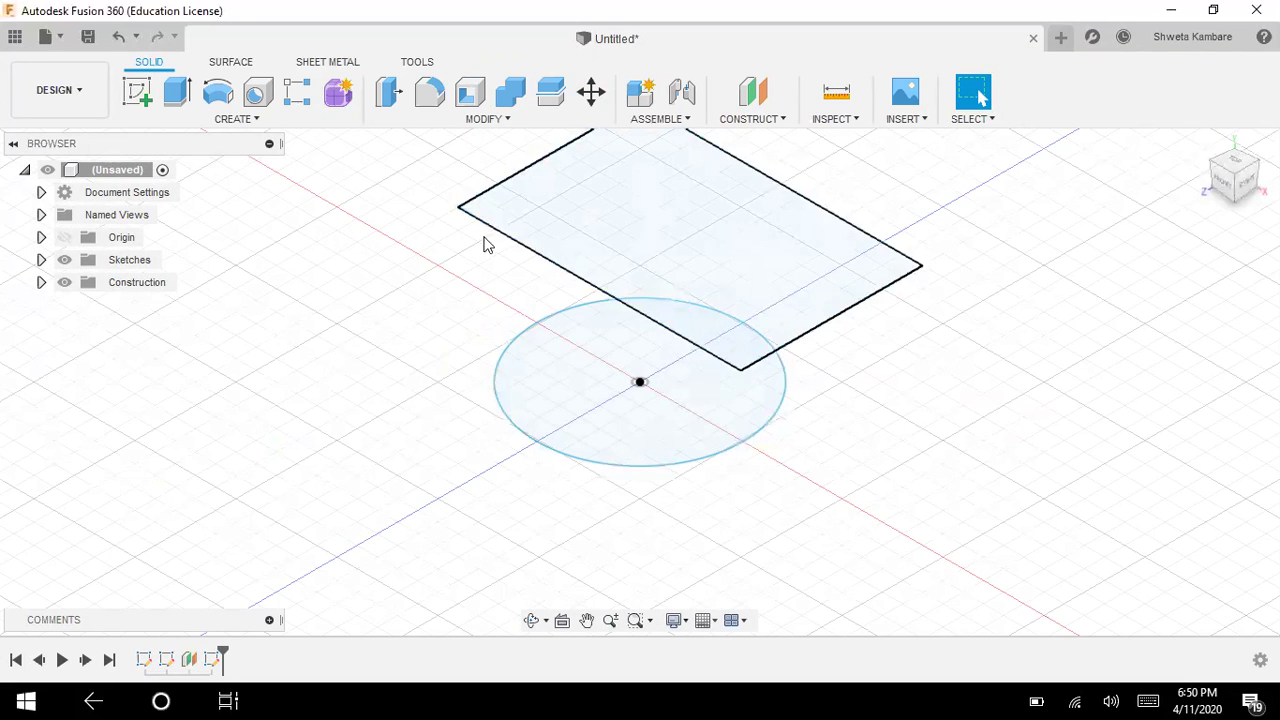
# - Loft a new solid body from the bottom circle up to the top rectangle
pyautogui.click(206, 124)
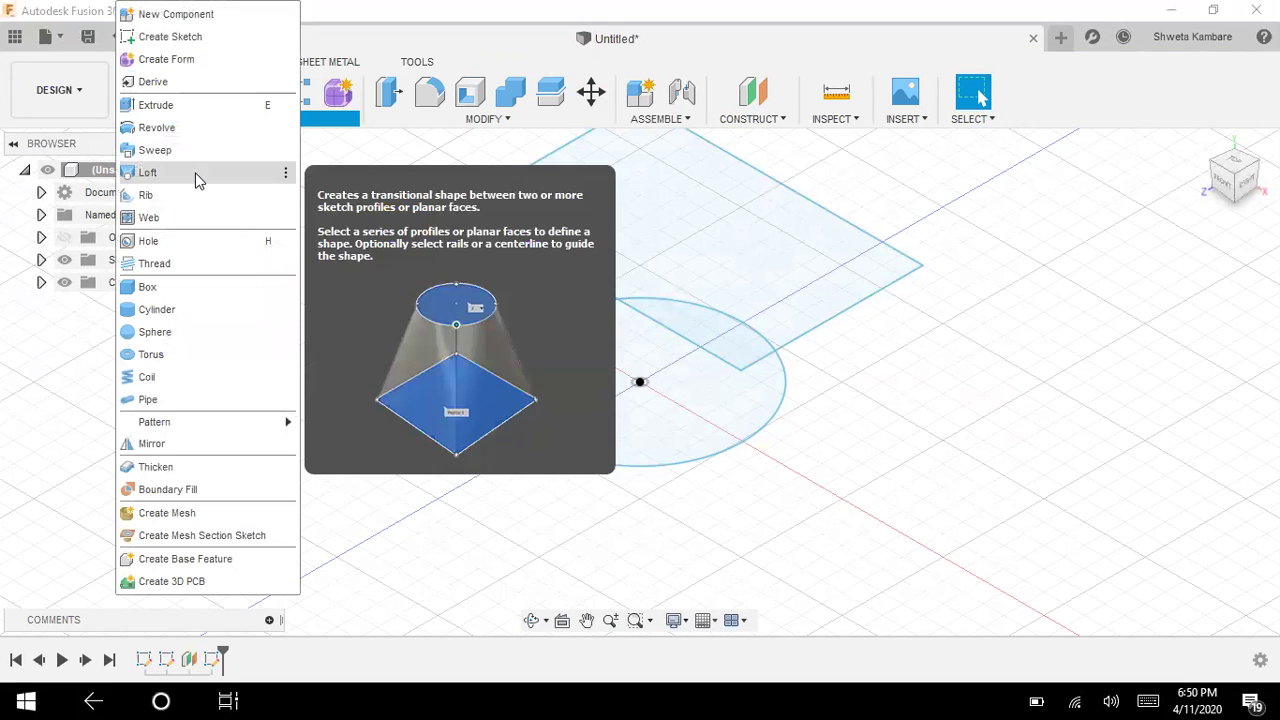
pyautogui.click(197, 176)
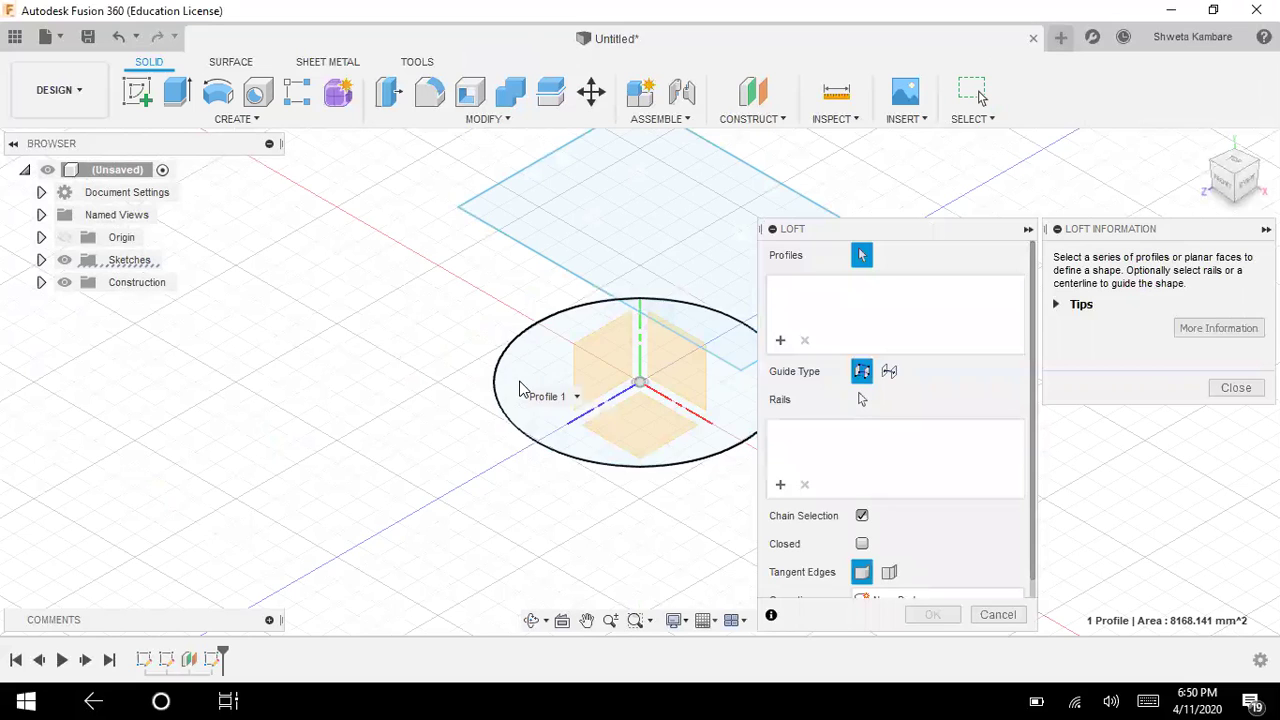
pyautogui.click(520, 388)
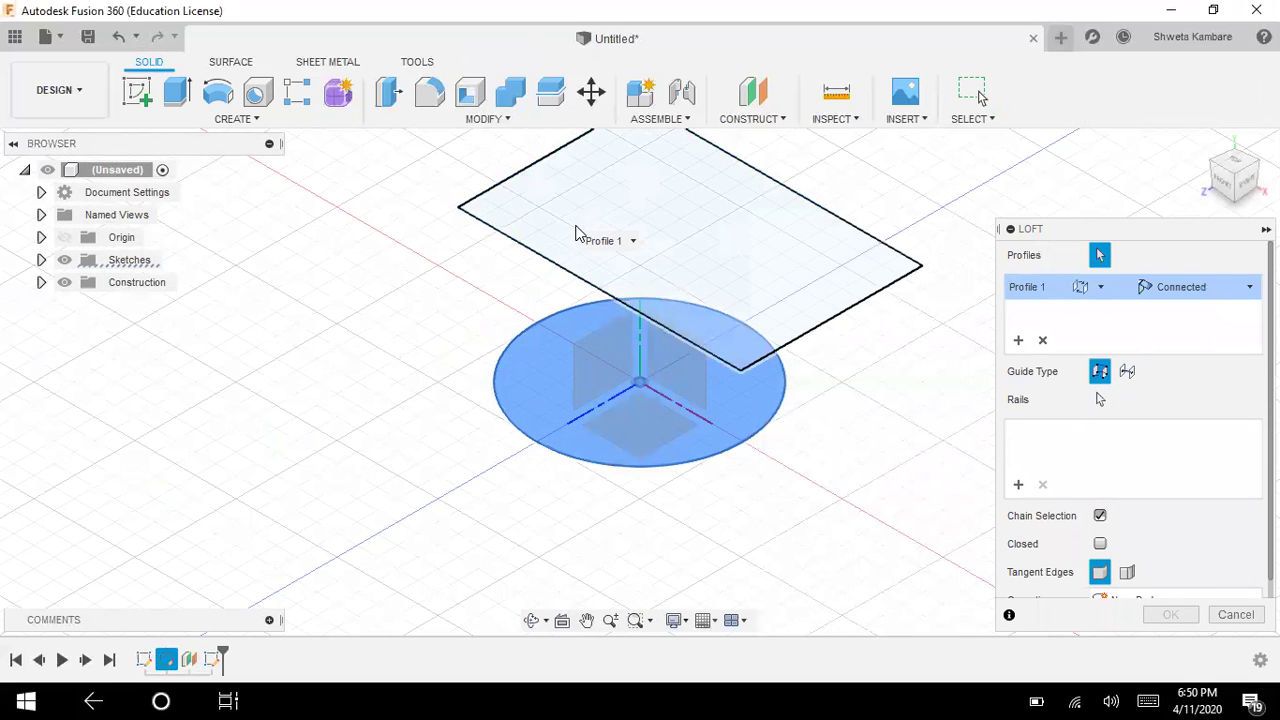
pyautogui.click(576, 234)
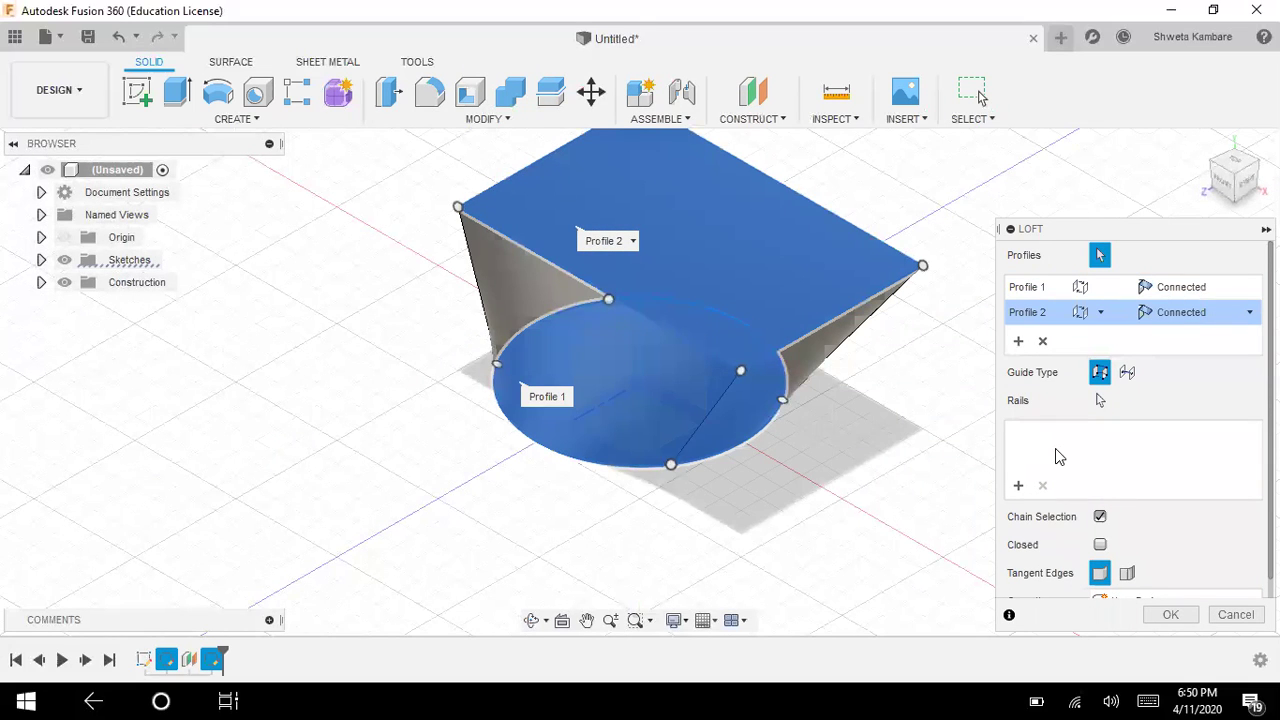
pyautogui.click(1183, 616)
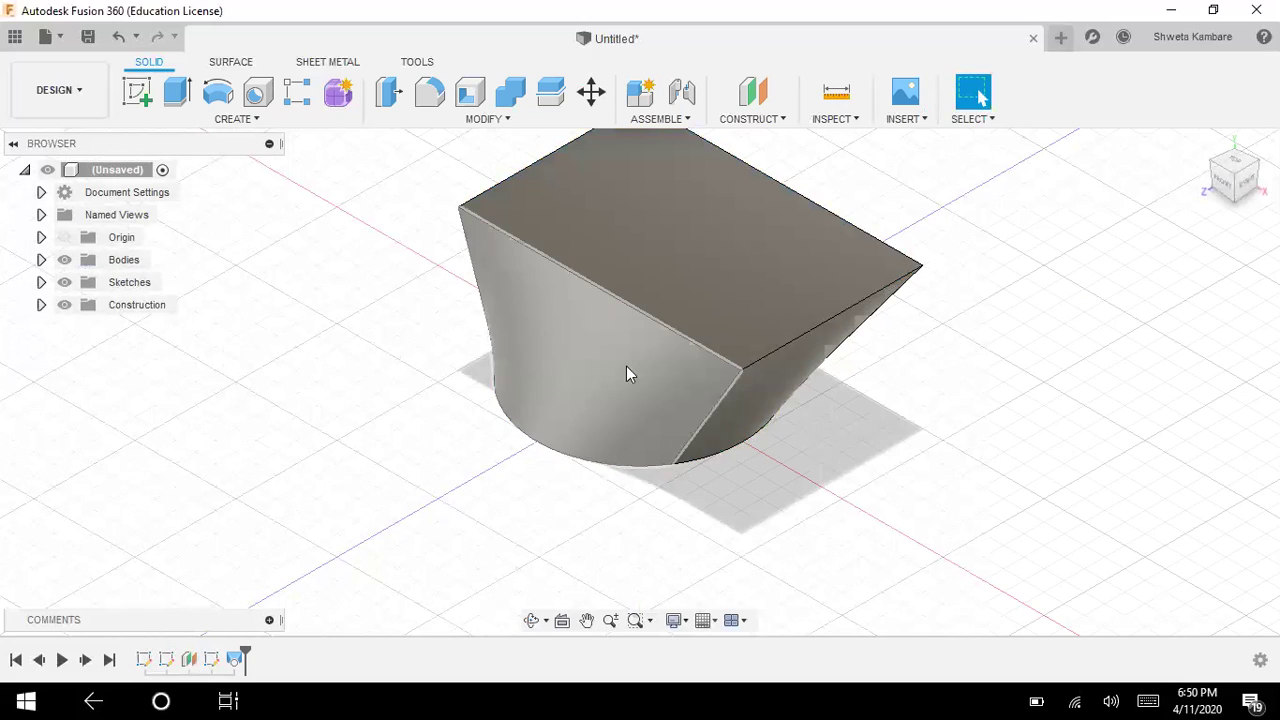
# - Undo the loft body and the rectangle sketch with Ctrl+Z
pyautogui.hotkey('ctrl', 'z')
pyautogui.doubleClick(727, 420)
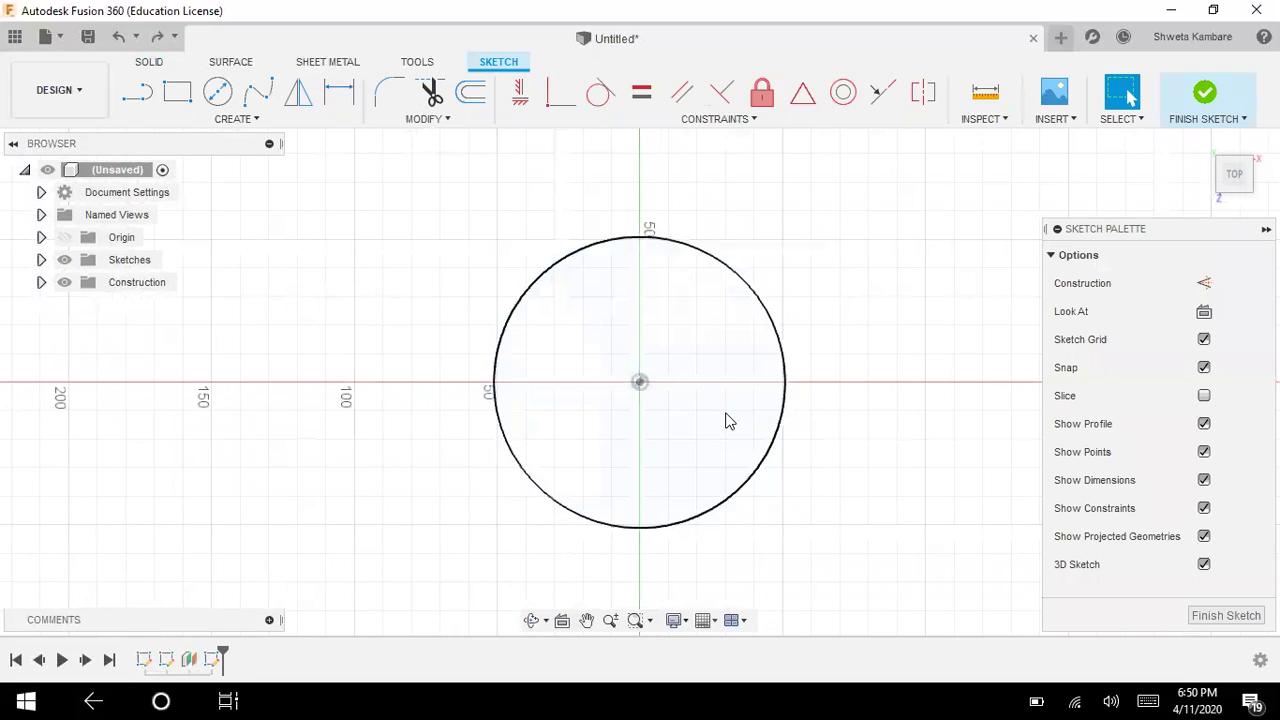
pyautogui.hotkey('ctrl', 'z')
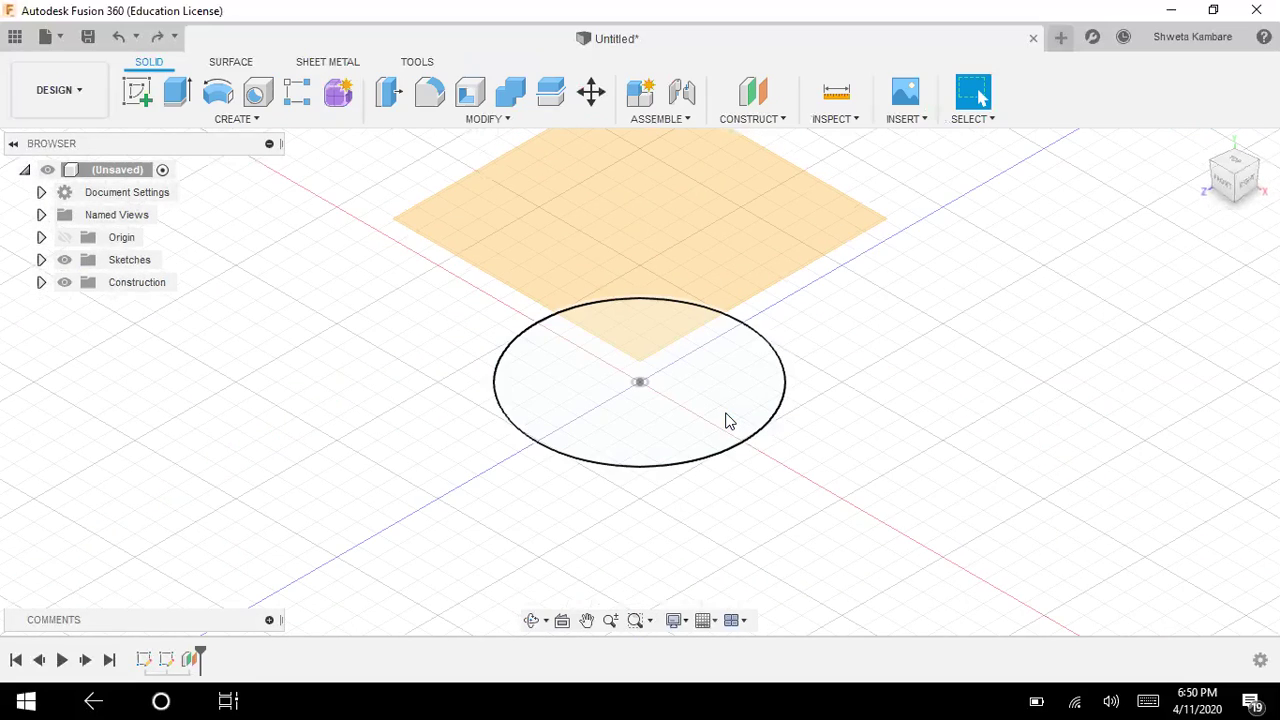
pyautogui.click(238, 120)
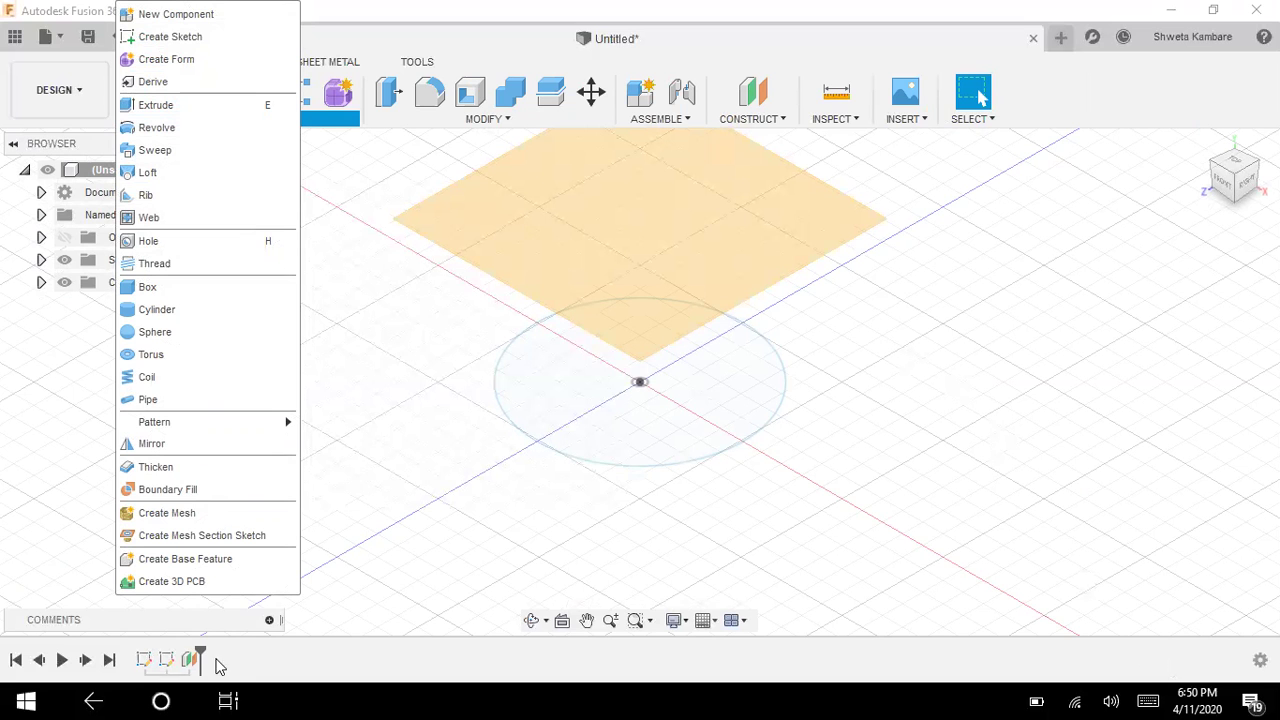
# - Briefly open Task View twice, returning to Fusion 360 each time
pyautogui.click(228, 700)
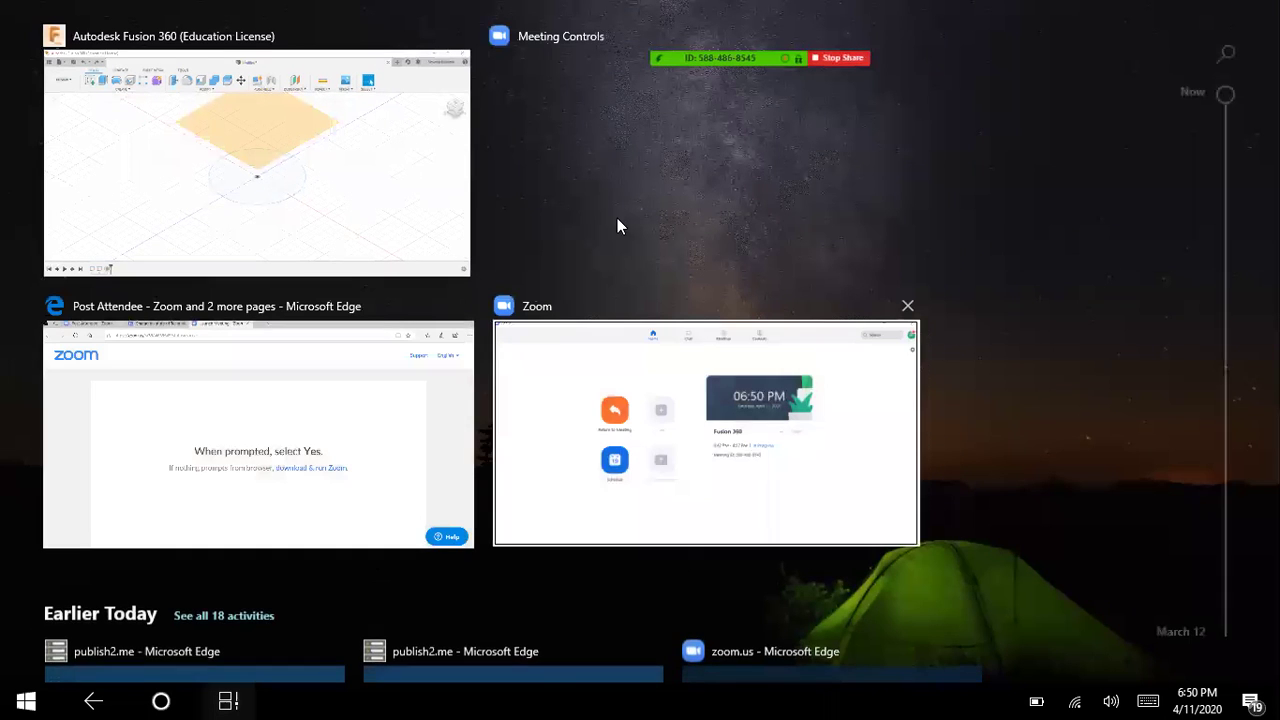
pyautogui.click(652, 185)
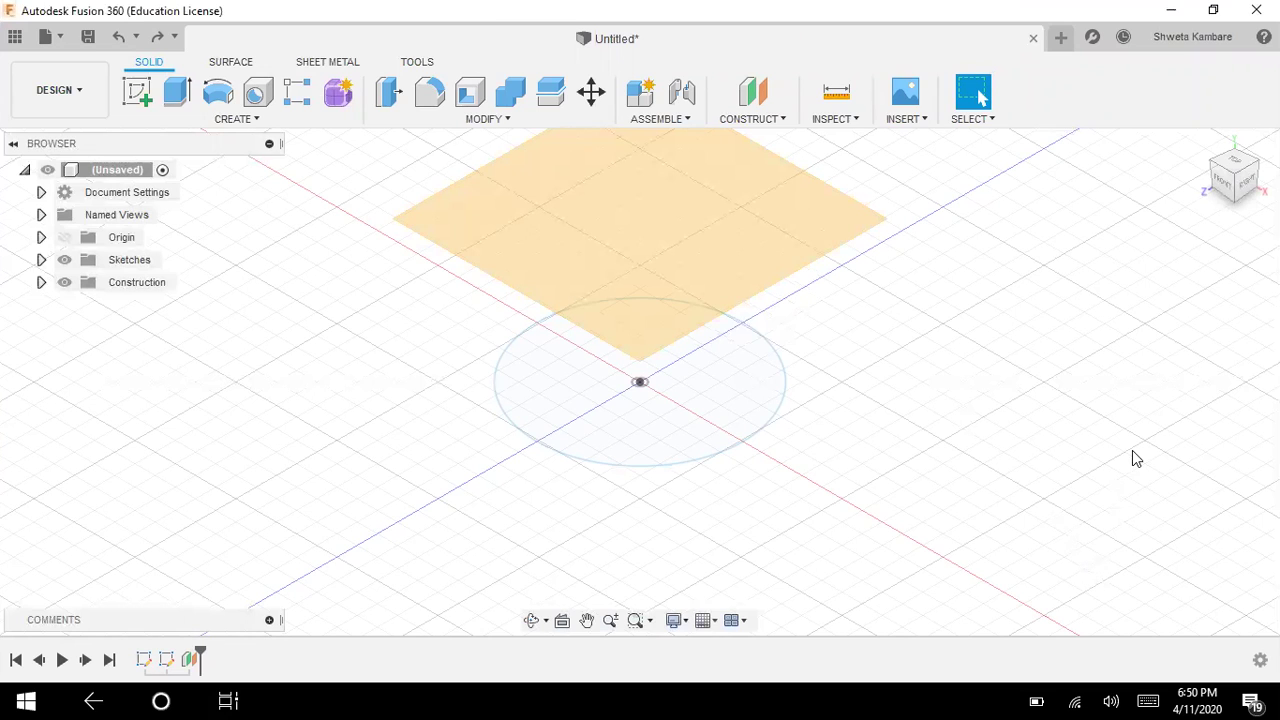
pyautogui.click(228, 700)
pyautogui.click(603, 171)
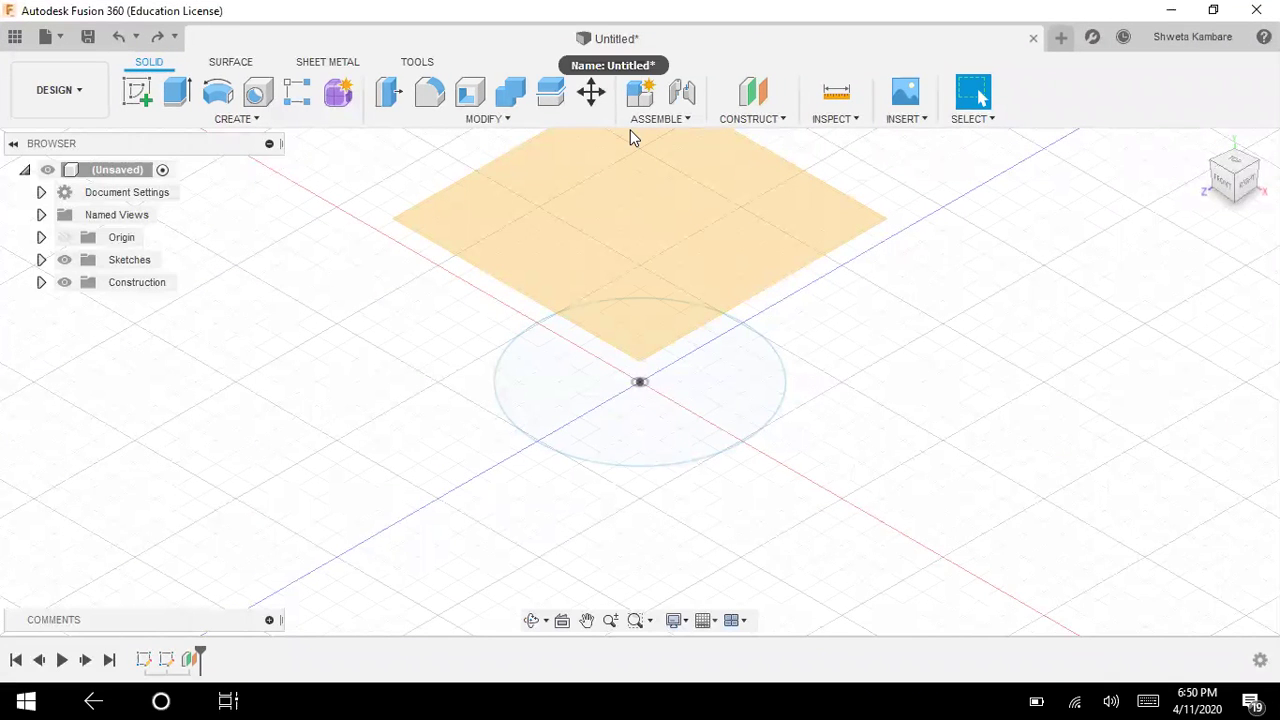